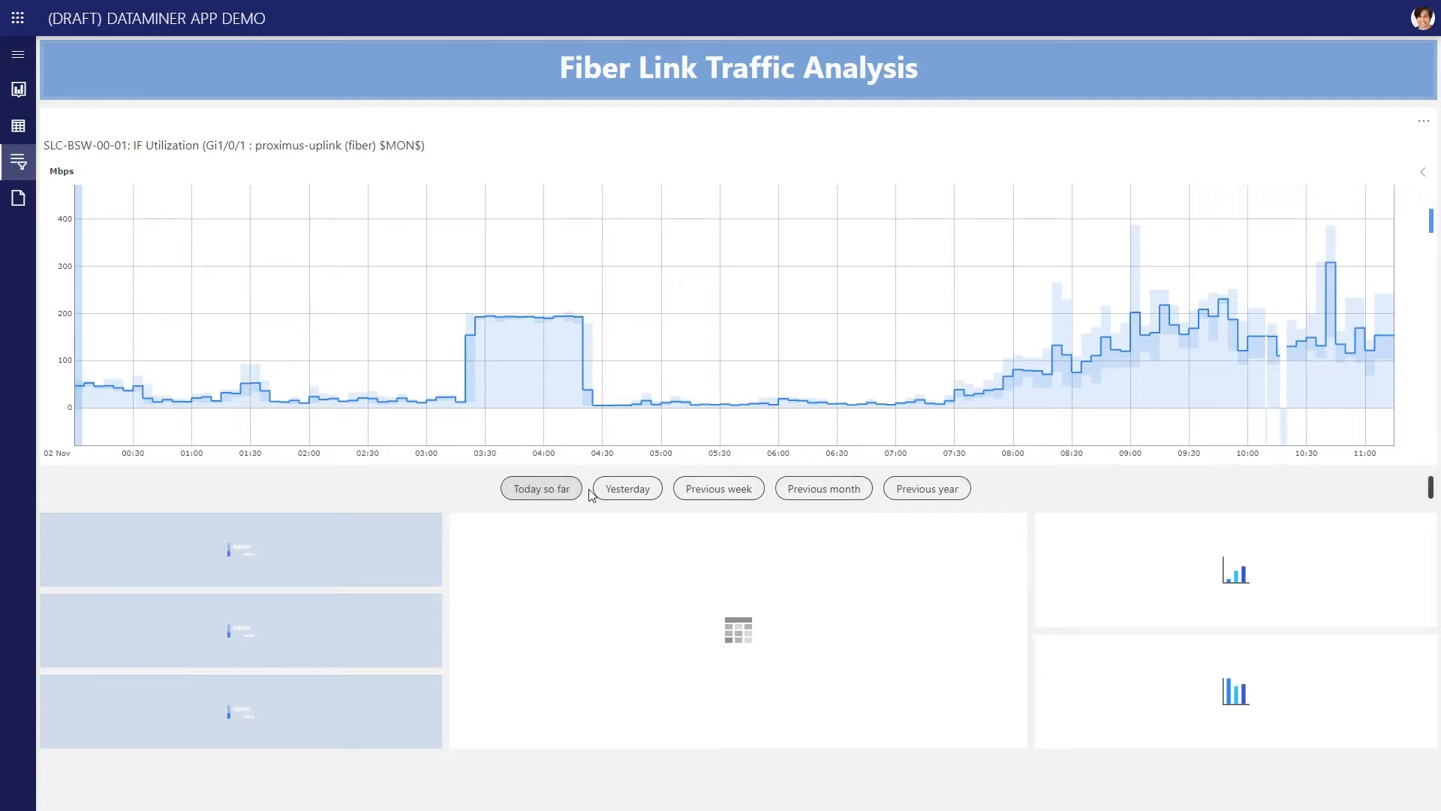
Compare the fiber link utilization chart for yesterday, the previous week, the previous month and today so far
{"action": "left_click", "coordinate": [628, 489]}
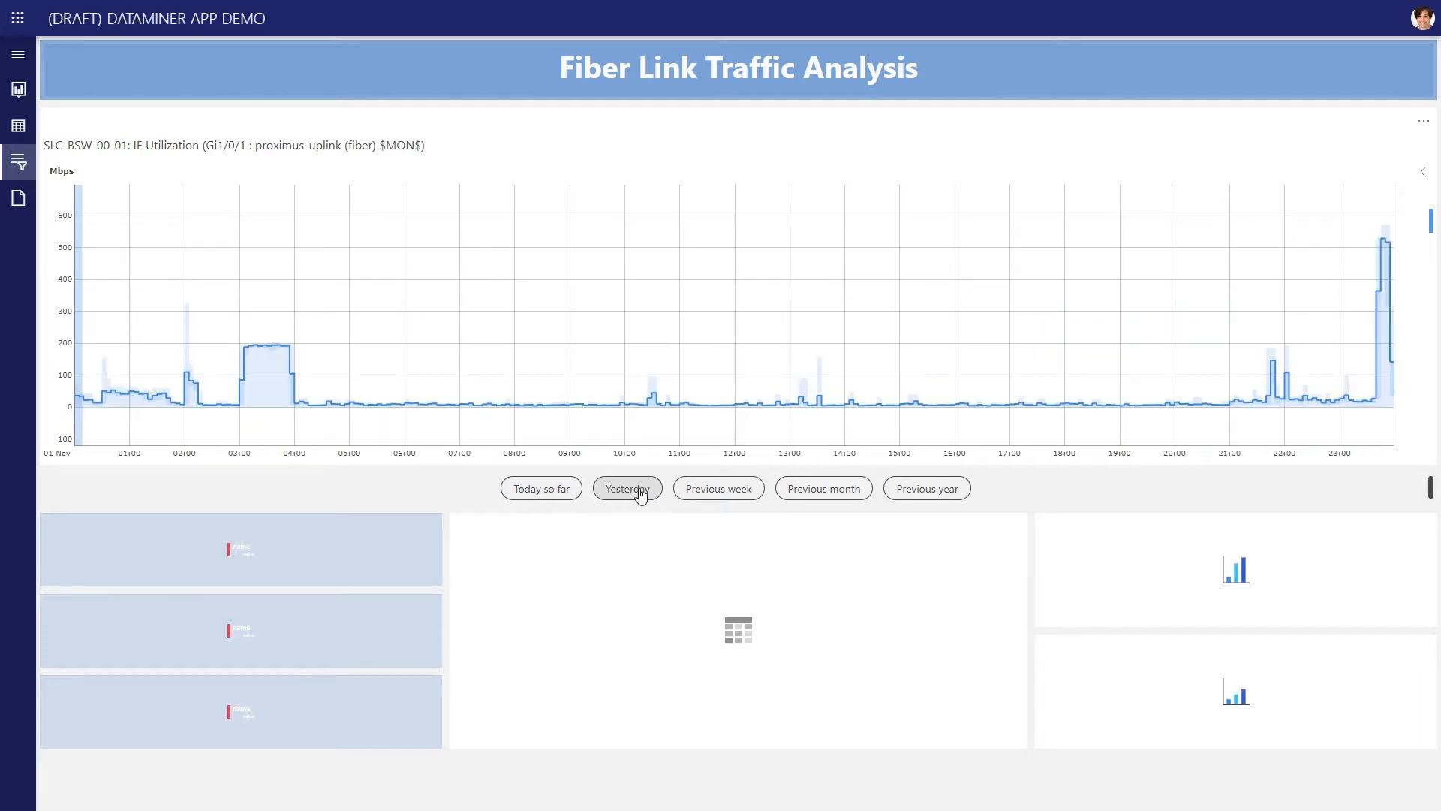
{"action": "left_click", "coordinate": [734, 494]}
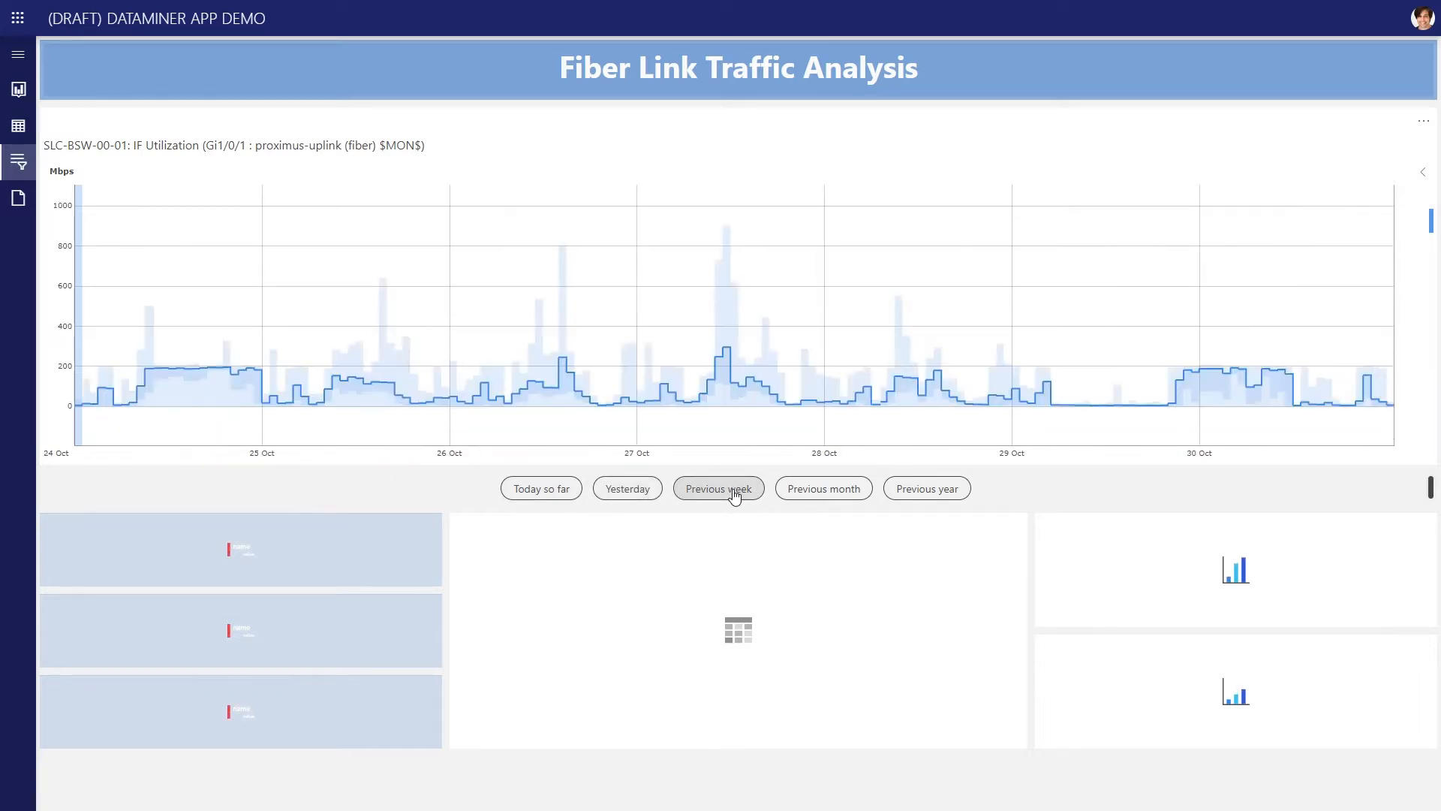
{"action": "left_click", "coordinate": [796, 493]}
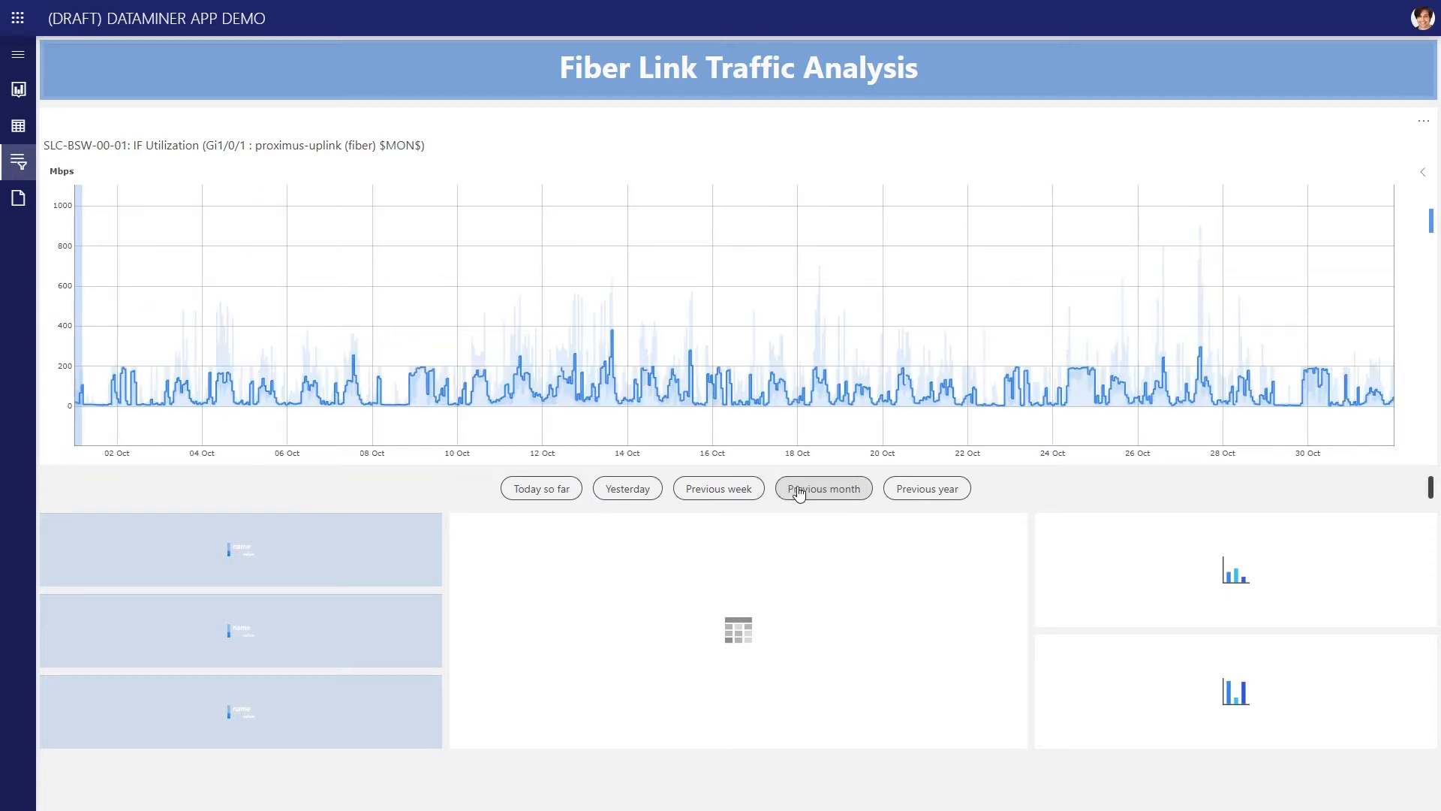
{"action": "left_click", "coordinate": [544, 490]}
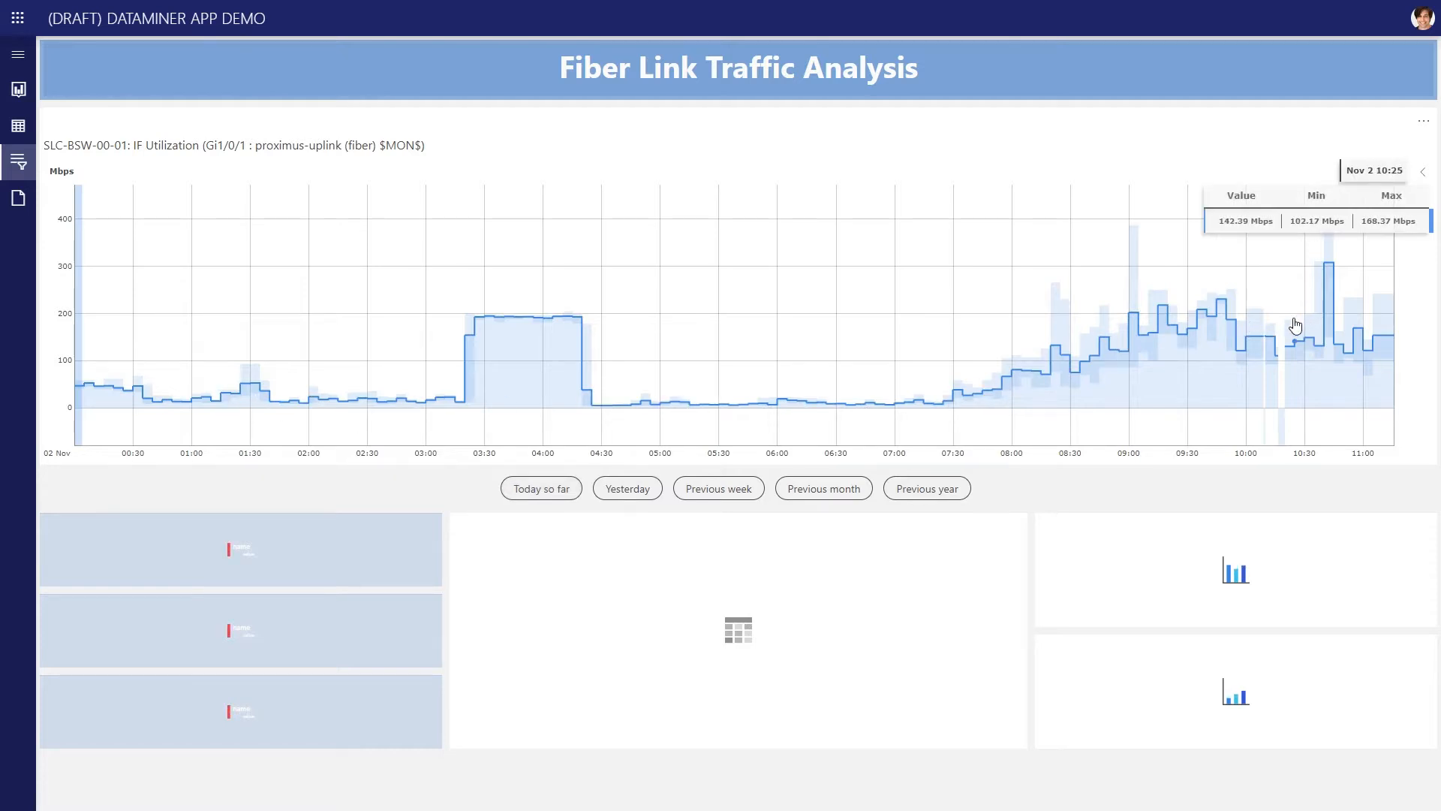
{"action": "left_click", "coordinate": [741, 489]}
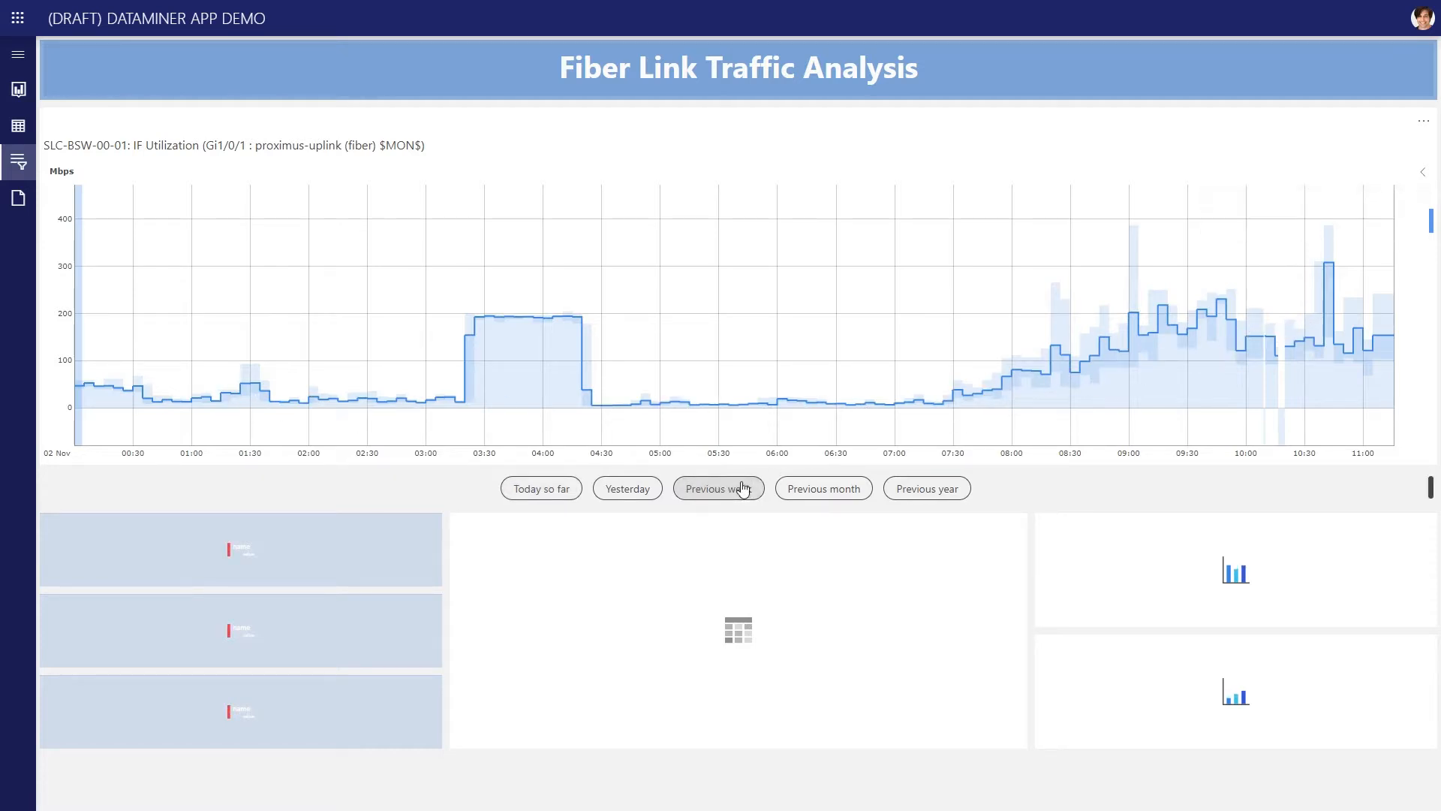
{"action": "left_click", "coordinate": [826, 486]}
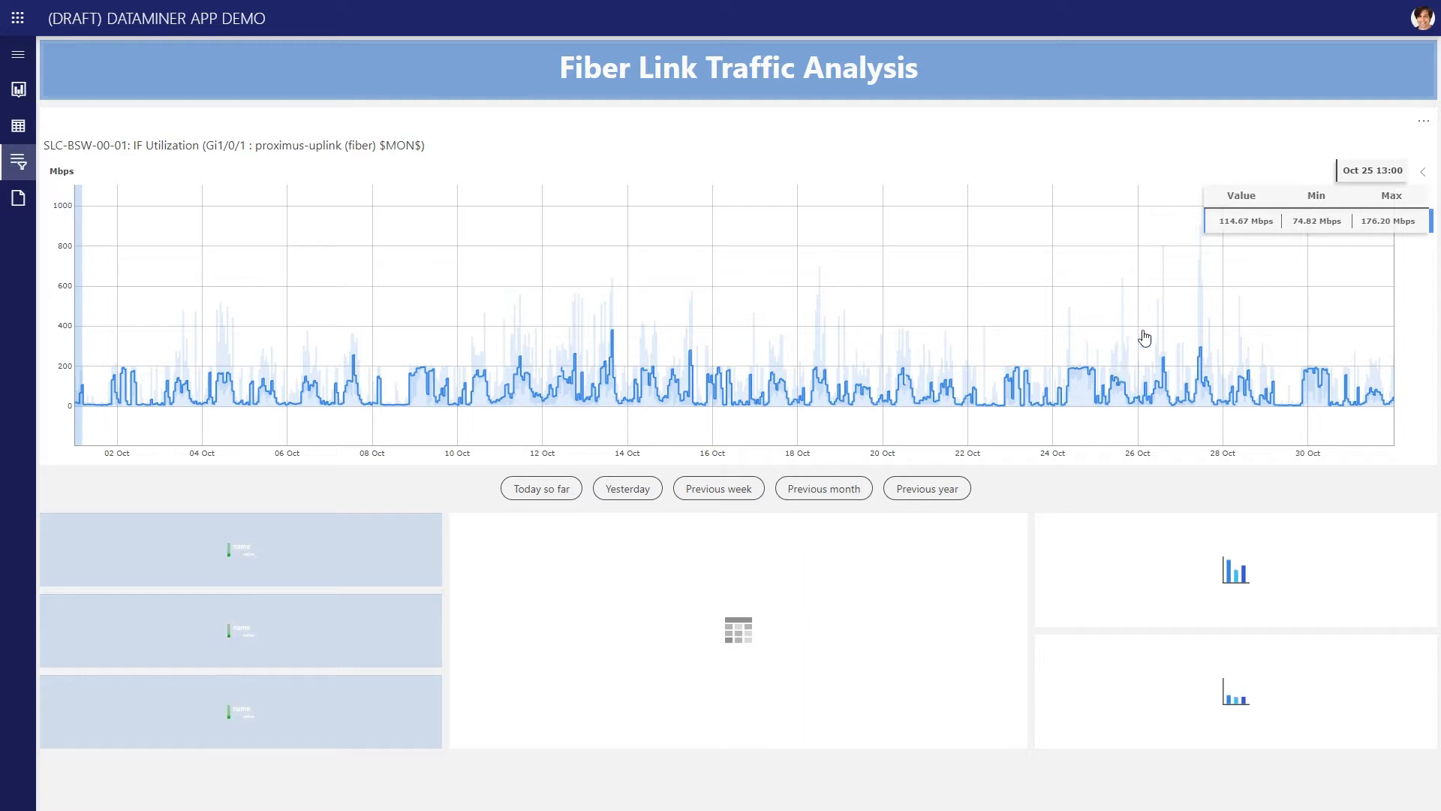
Open the app for editing and start editing the GQI page with the Fiber Link Traffic Analysis components
{"action": "left_click", "coordinate": [1421, 18]}
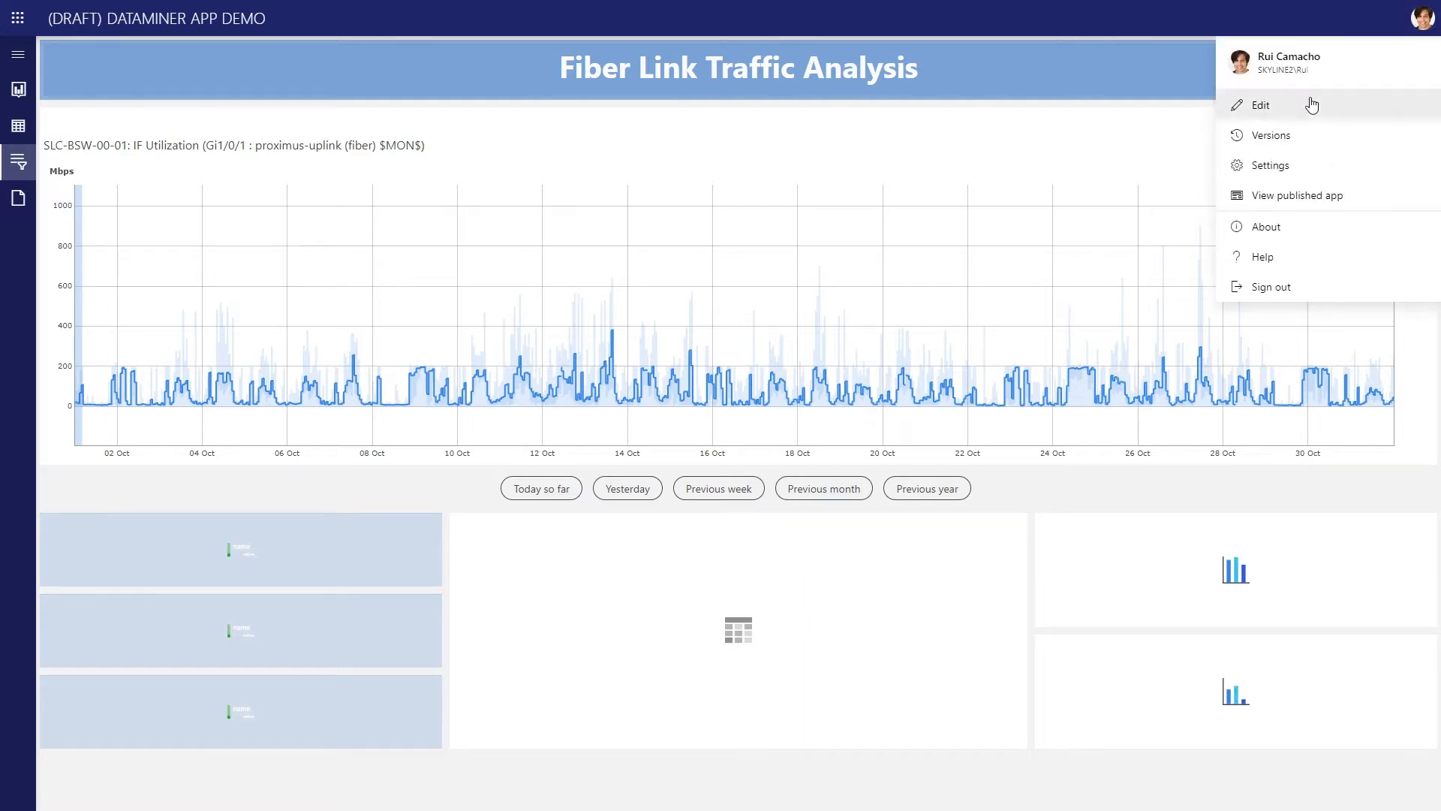
{"action": "left_click", "coordinate": [1298, 105]}
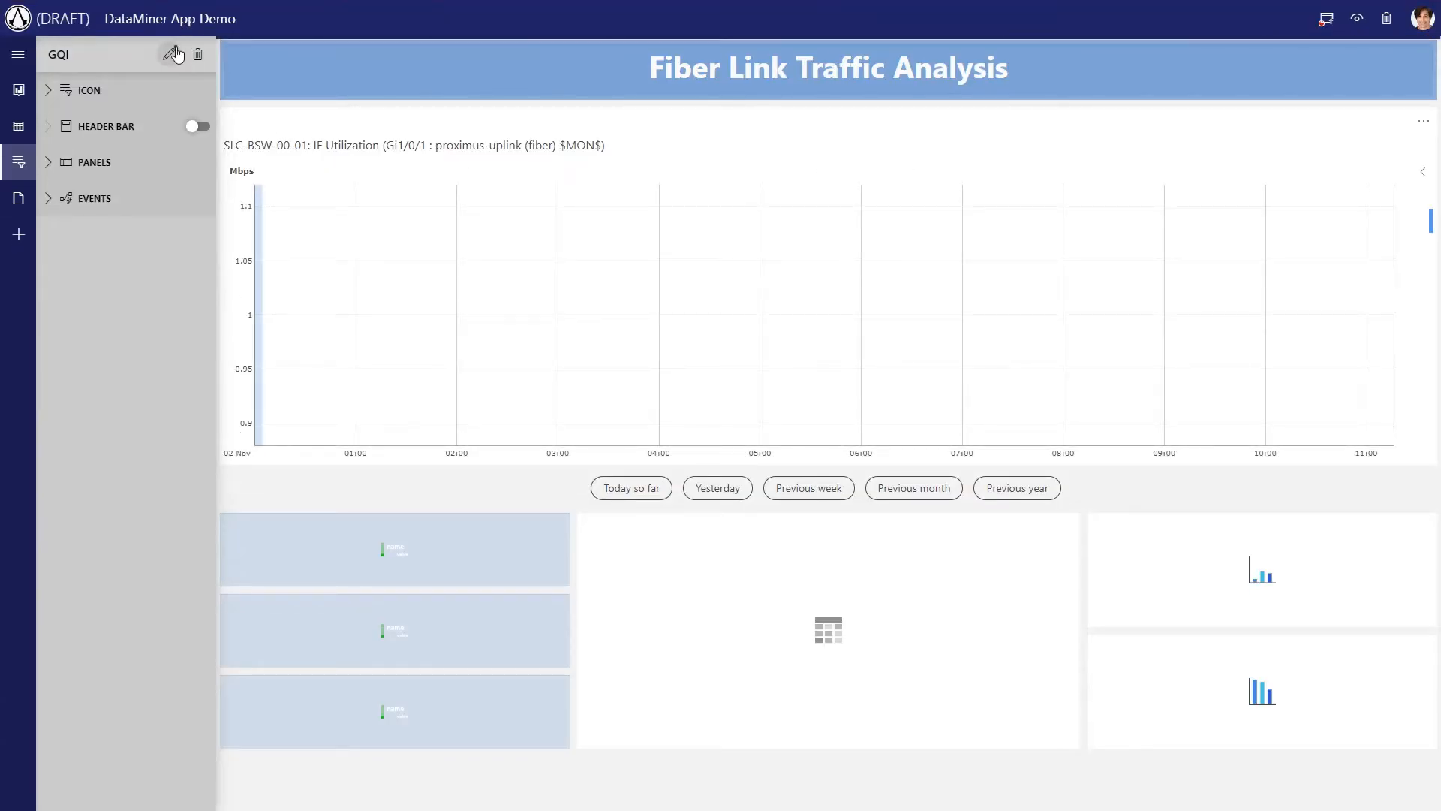
{"action": "left_click", "coordinate": [169, 54]}
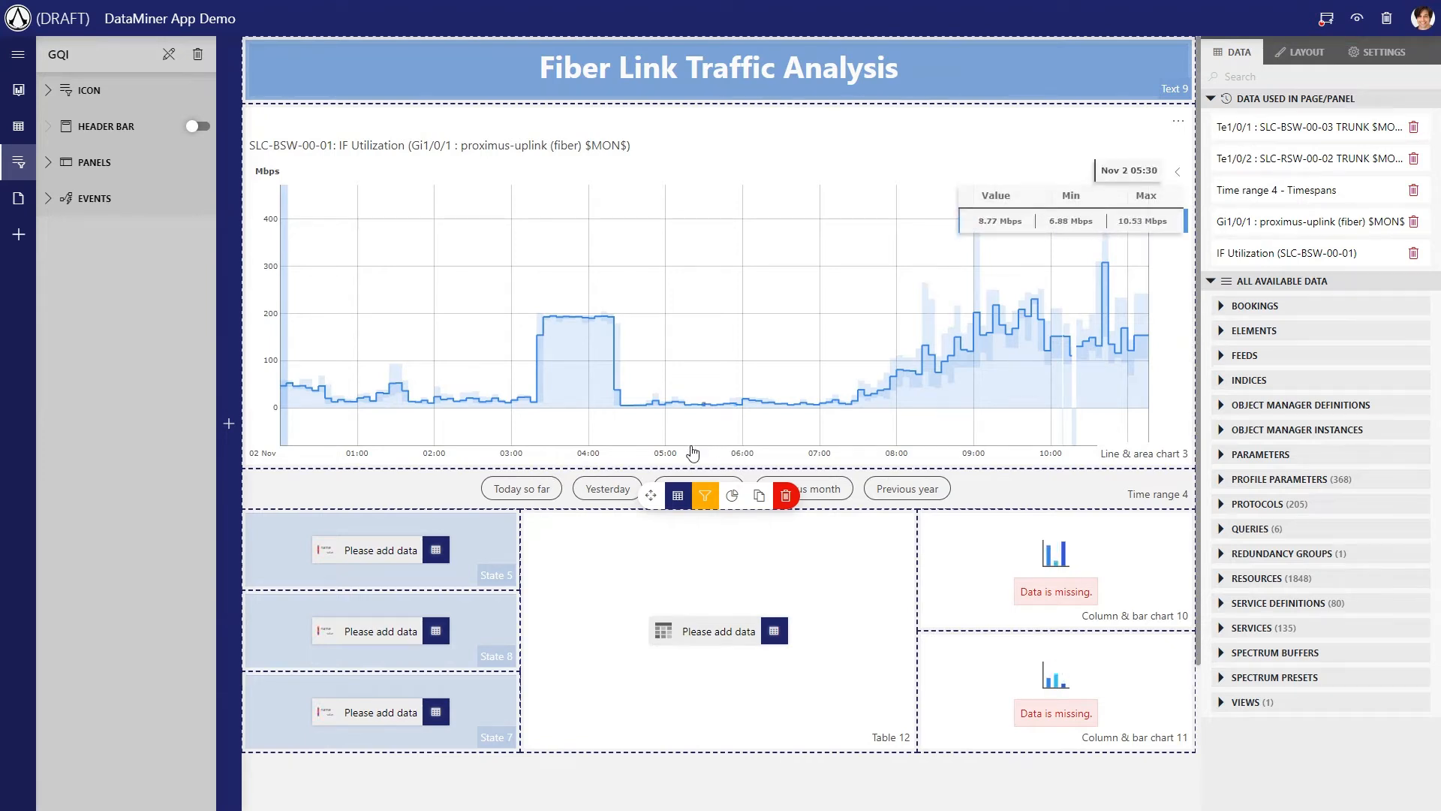
{"action": "left_click", "coordinate": [500, 538]}
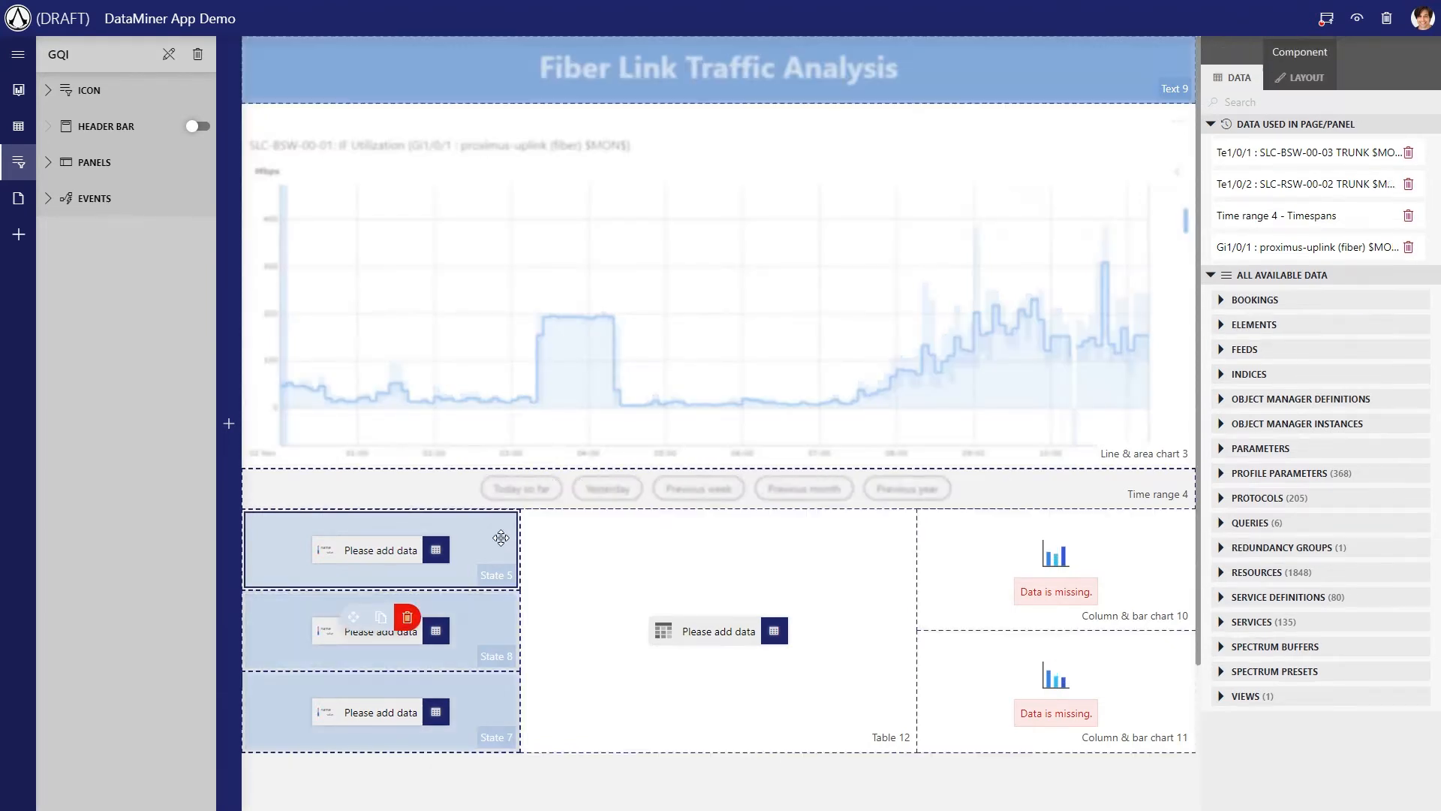
{"action": "left_click", "coordinate": [484, 626]}
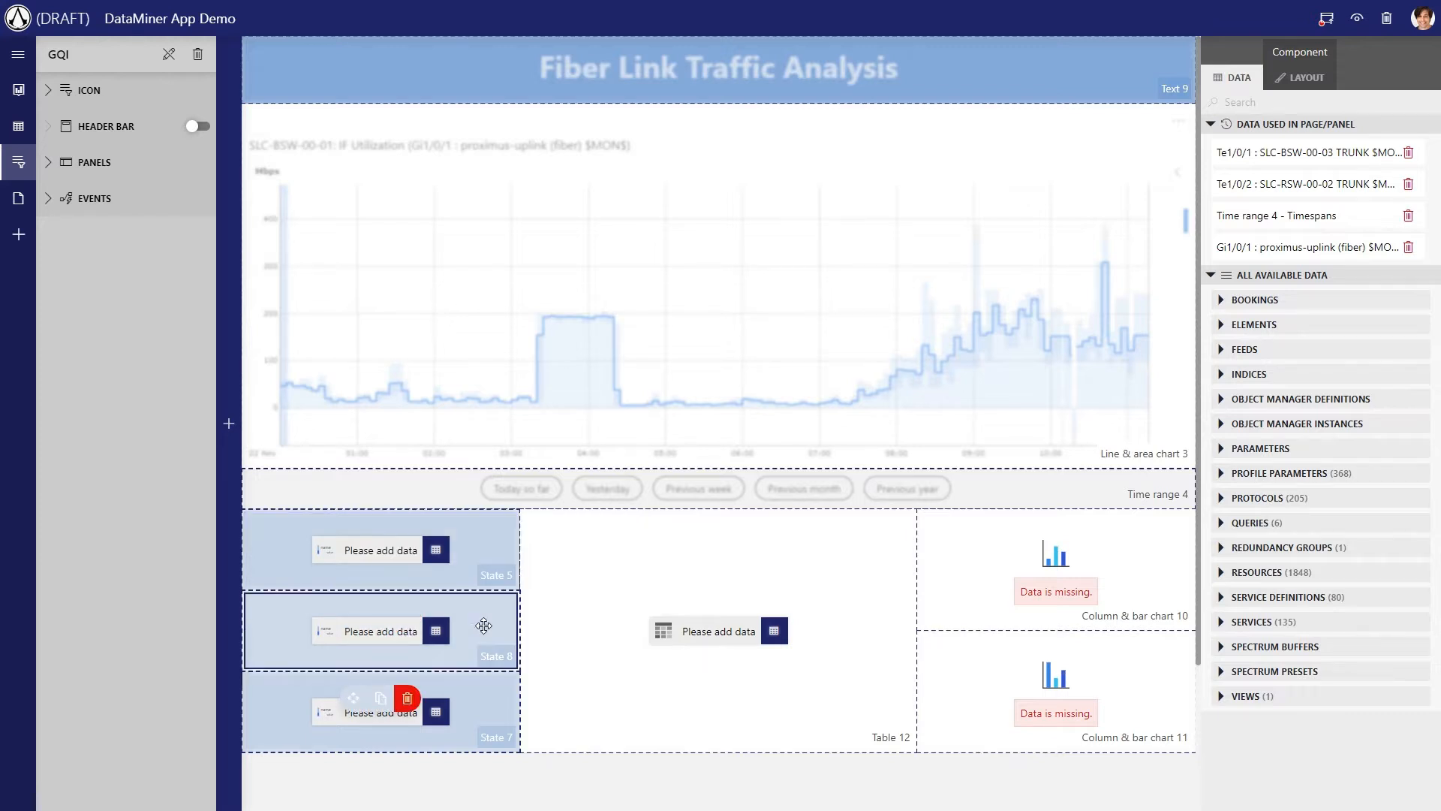
{"action": "left_click", "coordinate": [826, 777]}
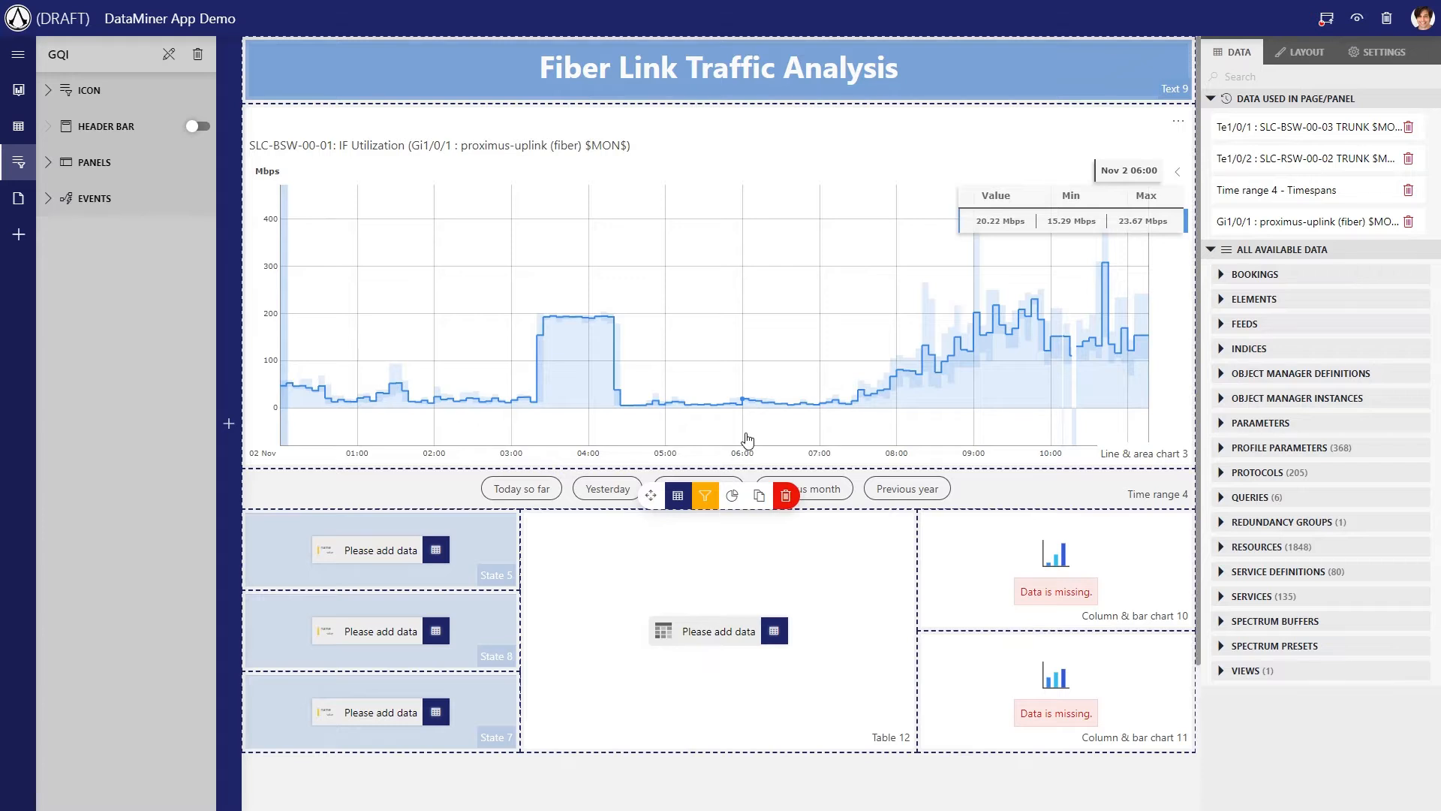
Create a new query named "Overall Average traffic"
{"action": "left_click", "coordinate": [1224, 502]}
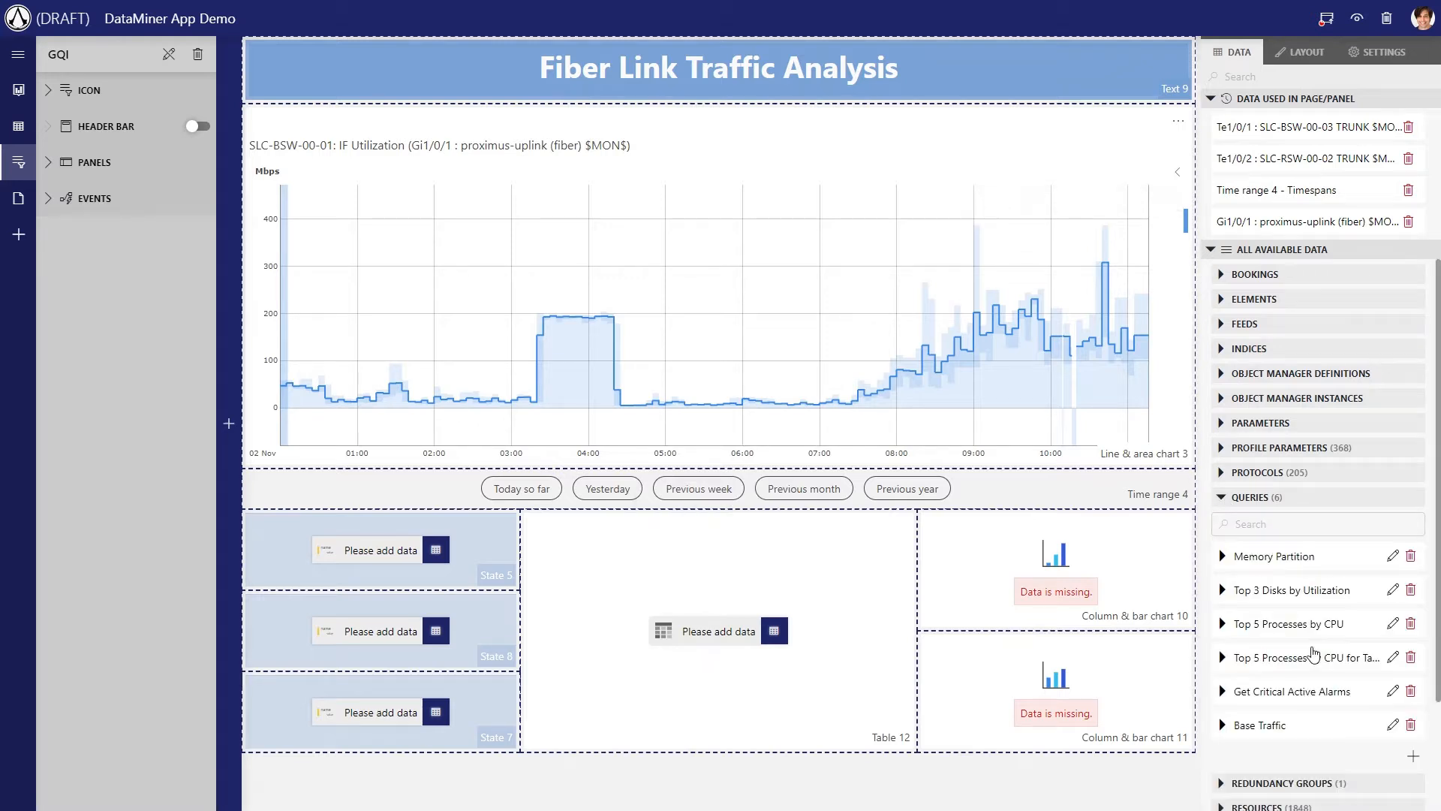
{"action": "left_click", "coordinate": [1404, 752]}
{"action": "scroll", "coordinate": [1374, 713], "scroll_direction": "down", "scroll_amount": 5}
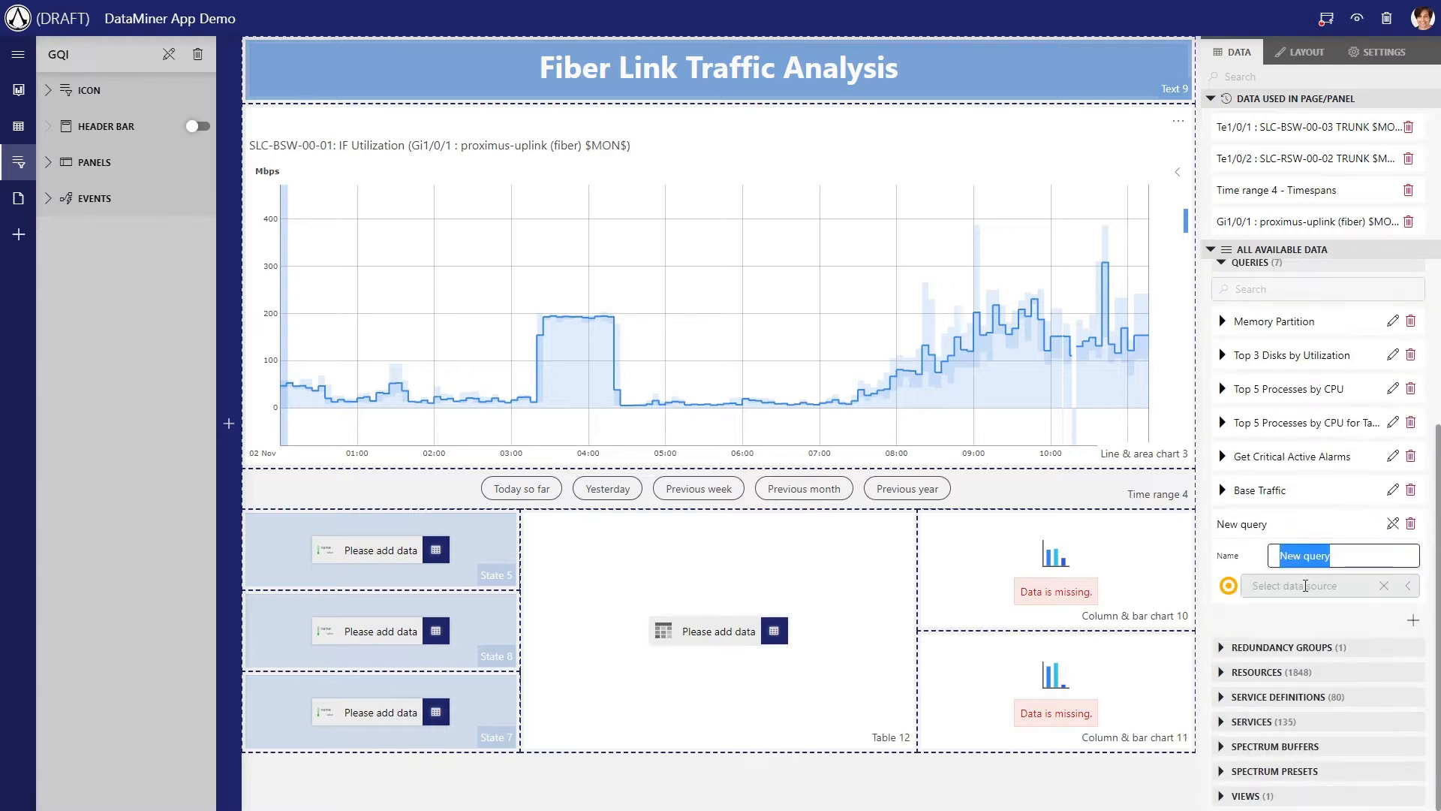
{"action": "type", "text": "Overall "}
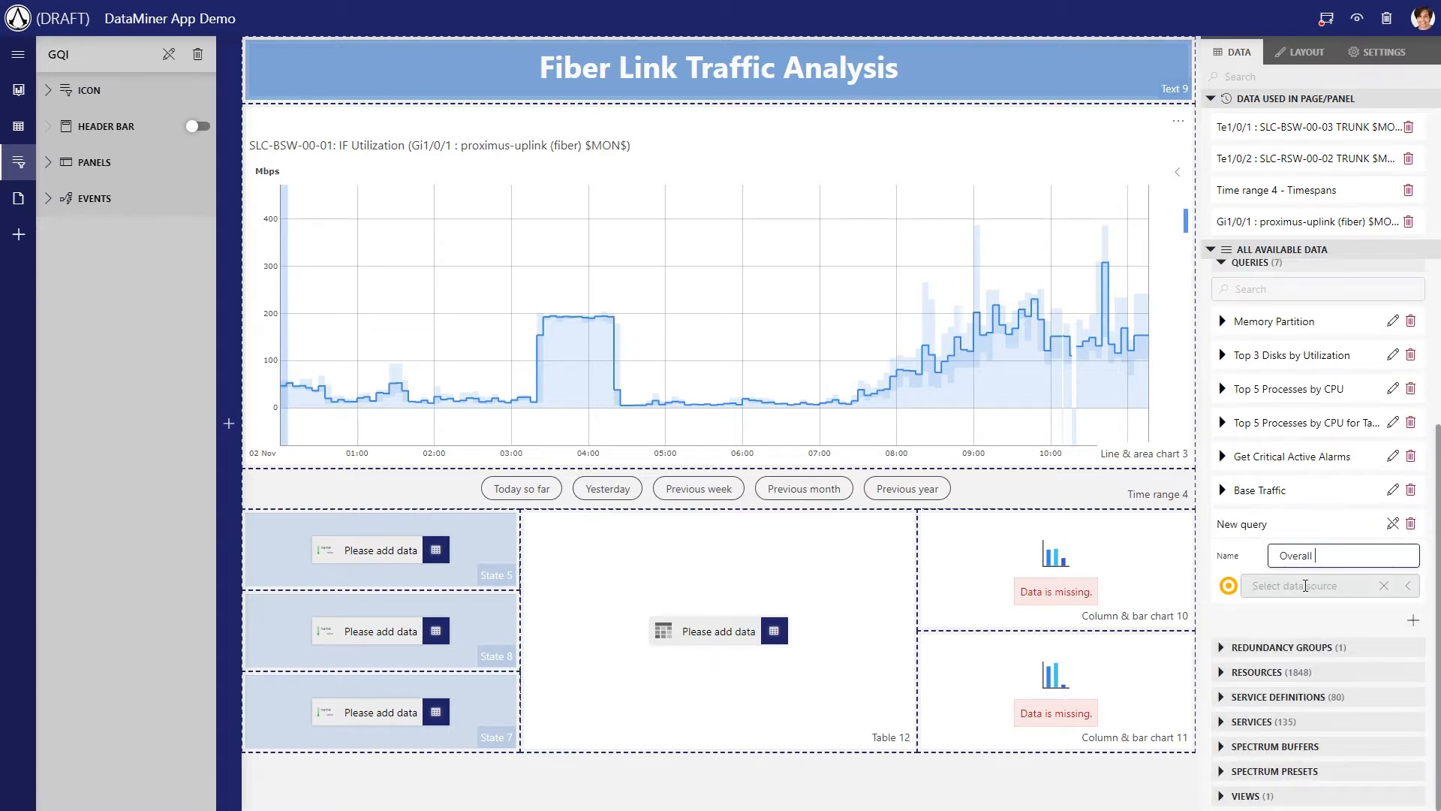
{"action": "type", "text": "Average traffic"}
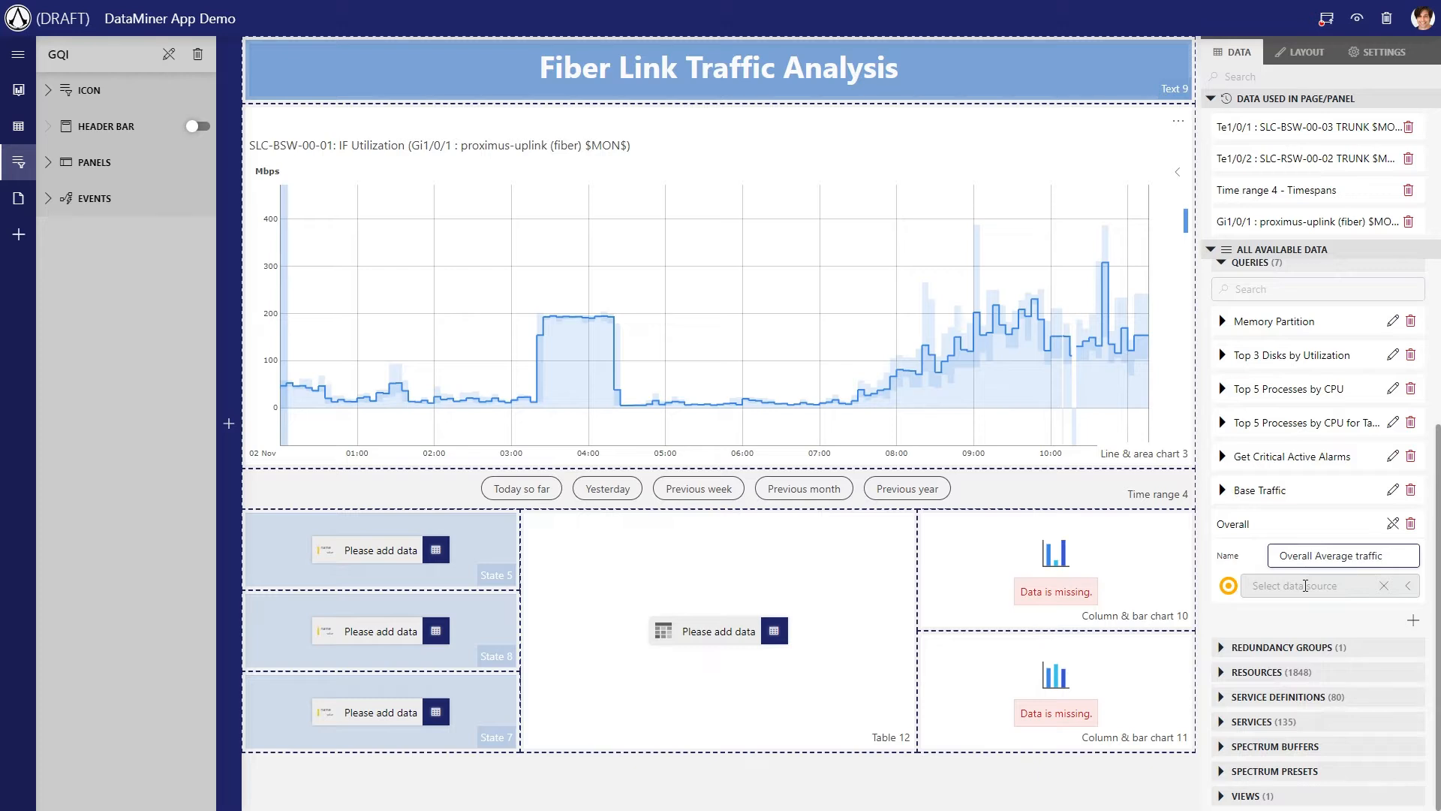
Set the query's data source to Get parameter table by ID with DMA ID 17 and element ID 89970
{"action": "left_click", "coordinate": [1305, 586]}
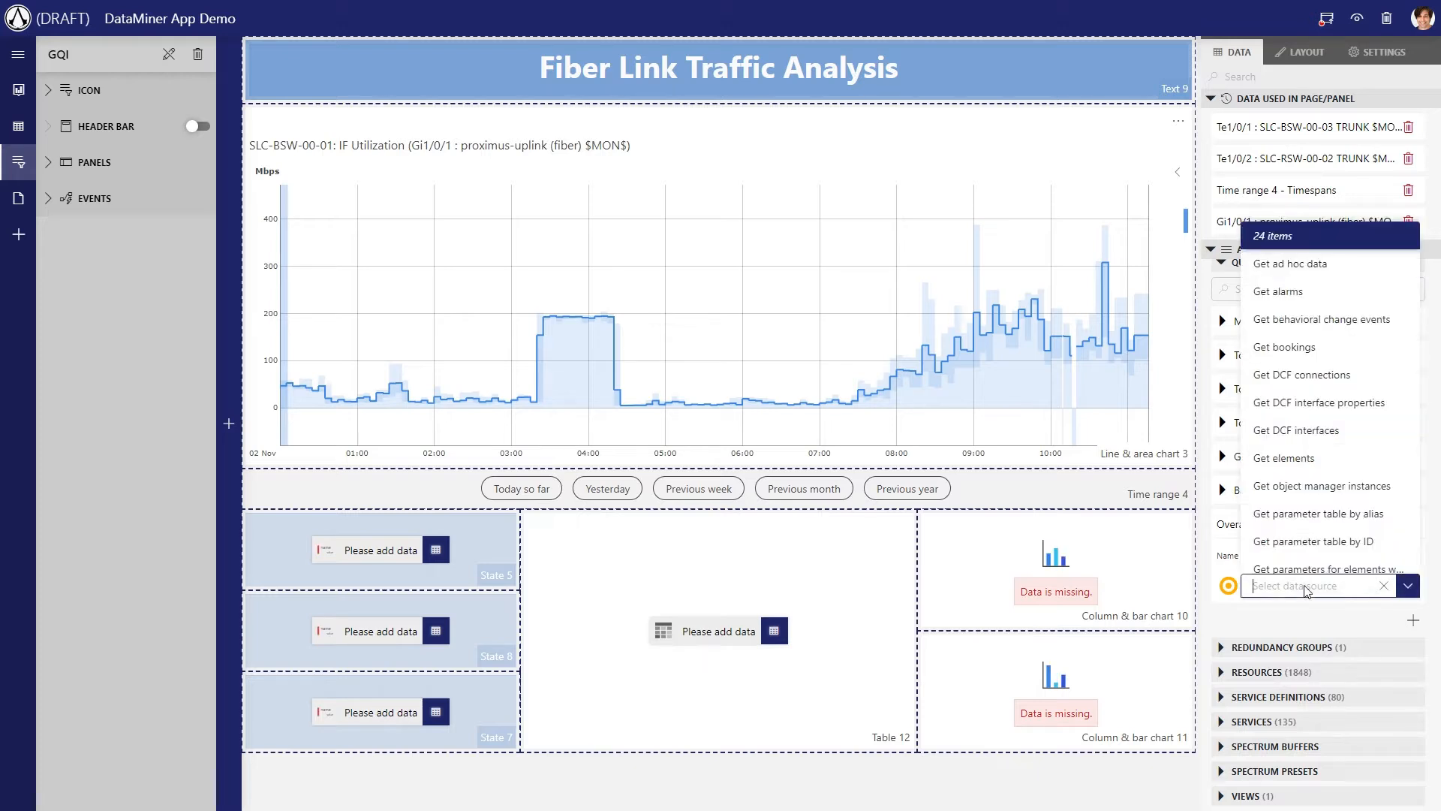
{"action": "type", "text": "parameter"}
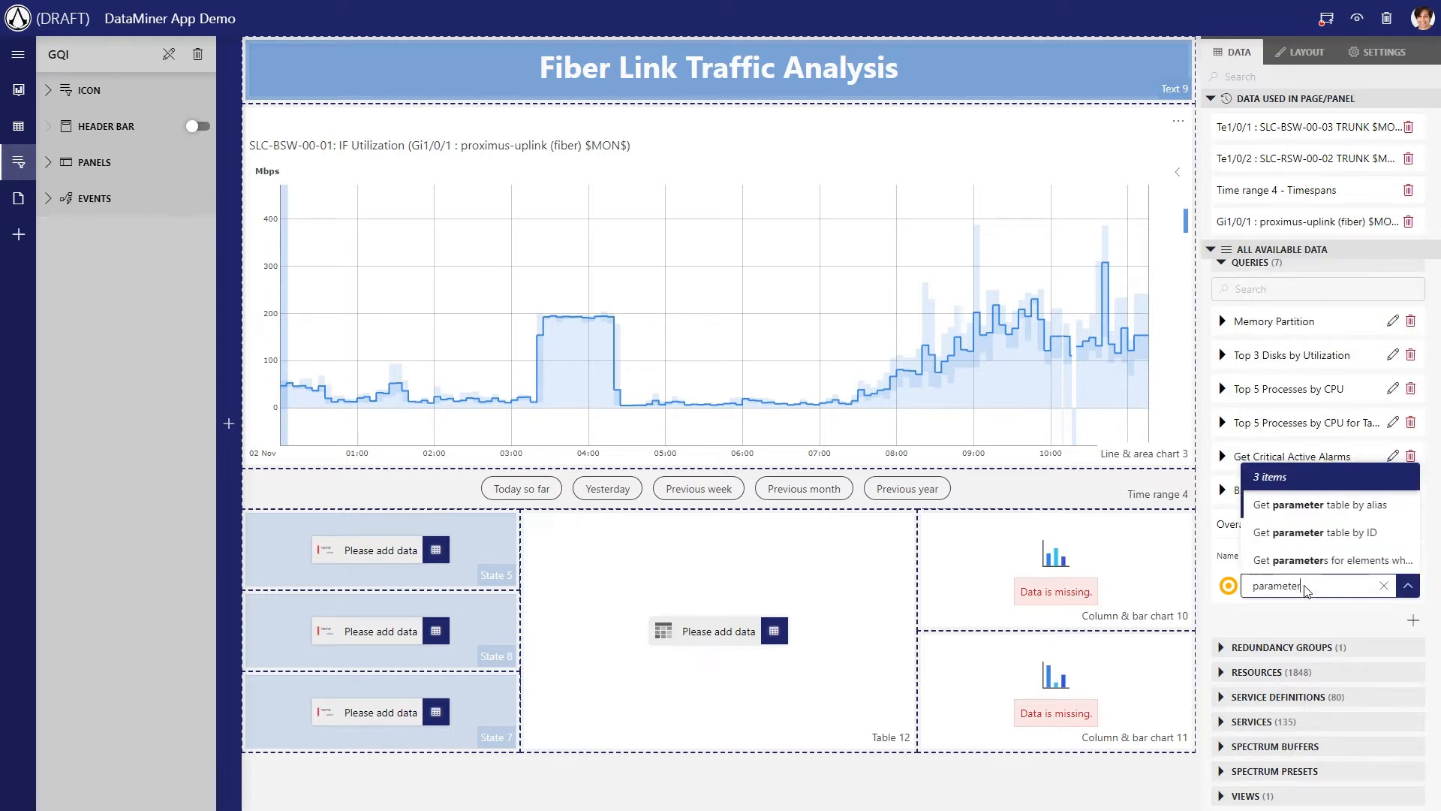
{"action": "left_click", "coordinate": [1321, 536]}
{"action": "left_click", "coordinate": [1331, 622]}
{"action": "type", "text": "17"}
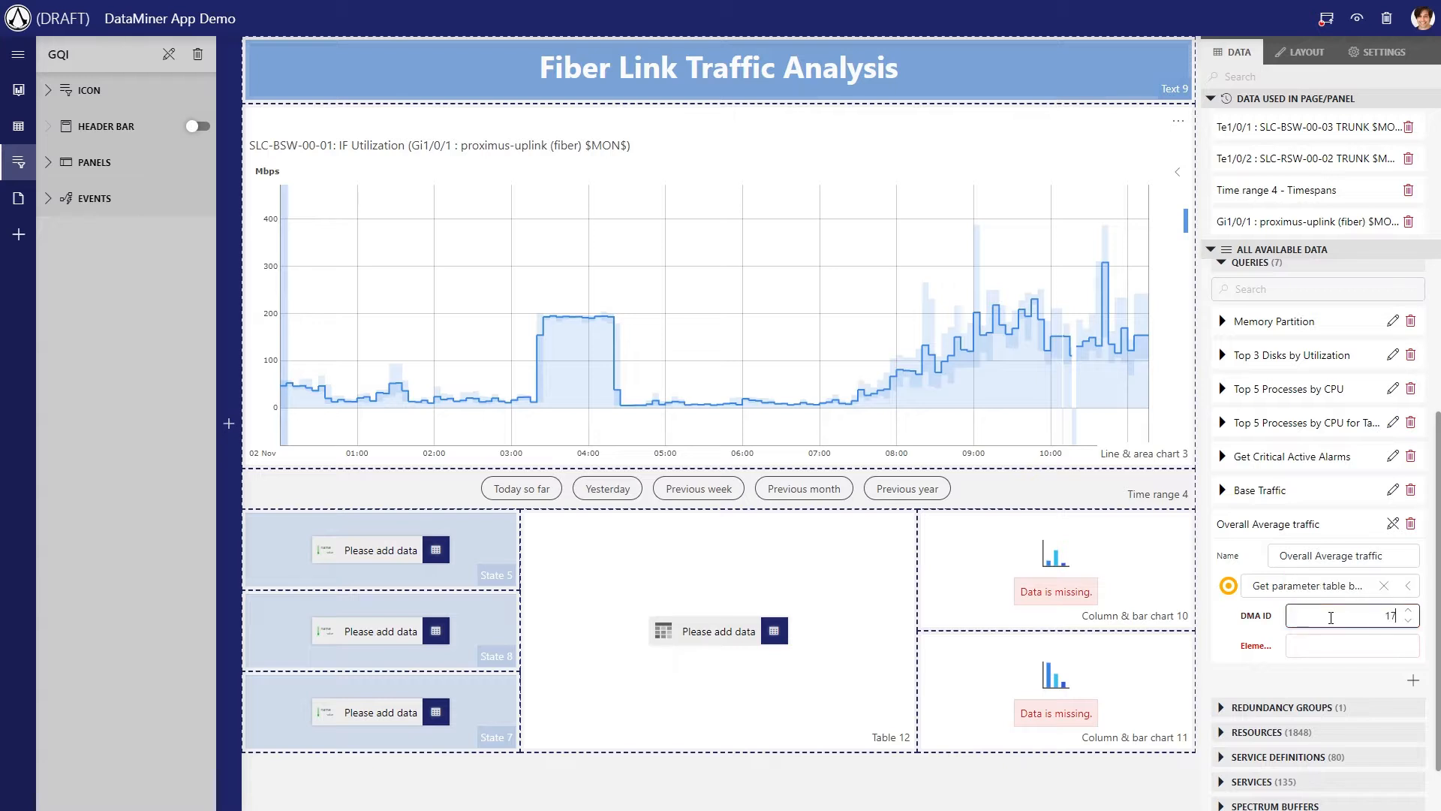
{"action": "key", "text": "Tab"}
{"action": "type", "text": "899"}
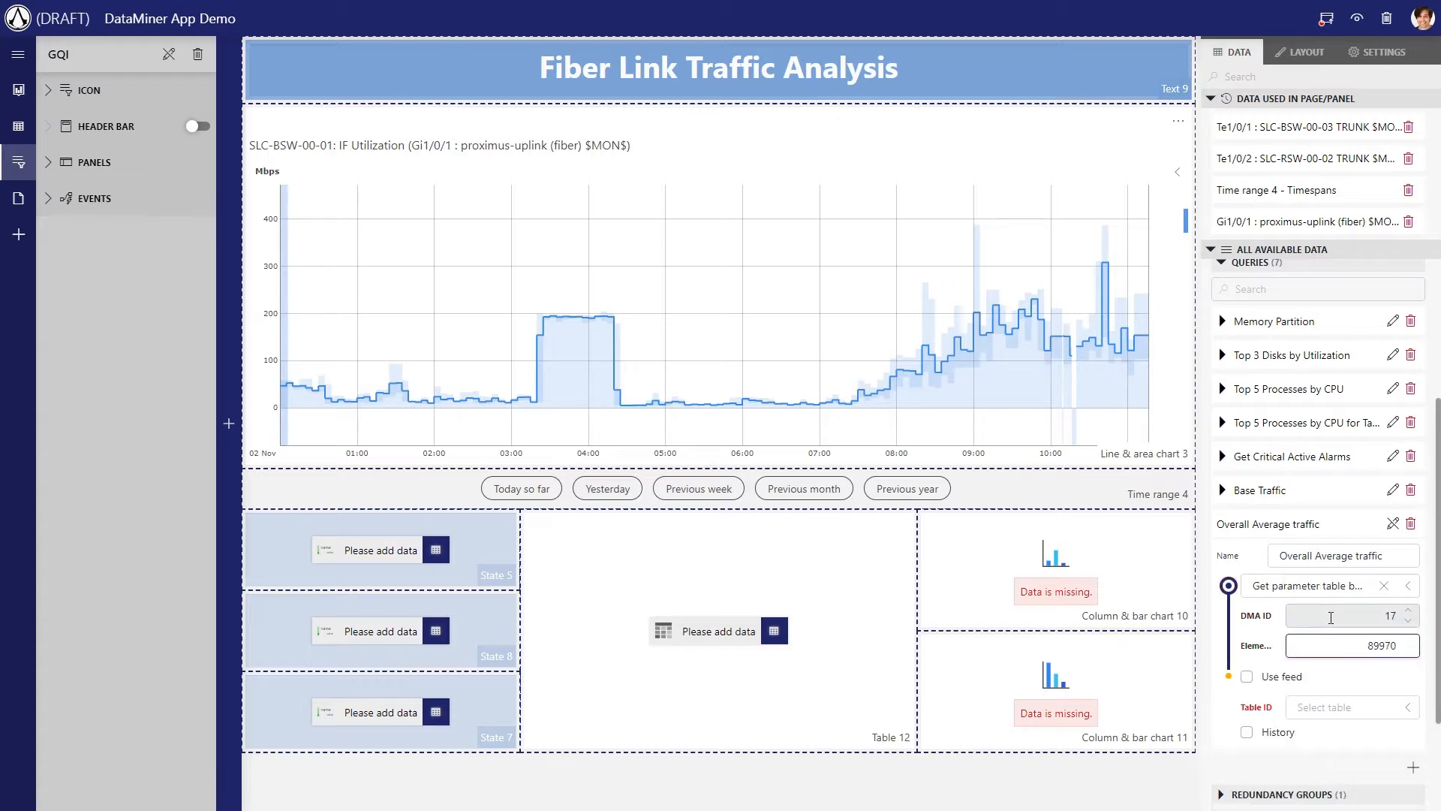
{"action": "type", "text": "70"}
Use the Detailed Interface Info table in the query and enable retrieval of its history
{"action": "scroll", "coordinate": [1331, 617], "scroll_direction": "down", "scroll_amount": 2}
{"action": "left_click", "coordinate": [1331, 560]}
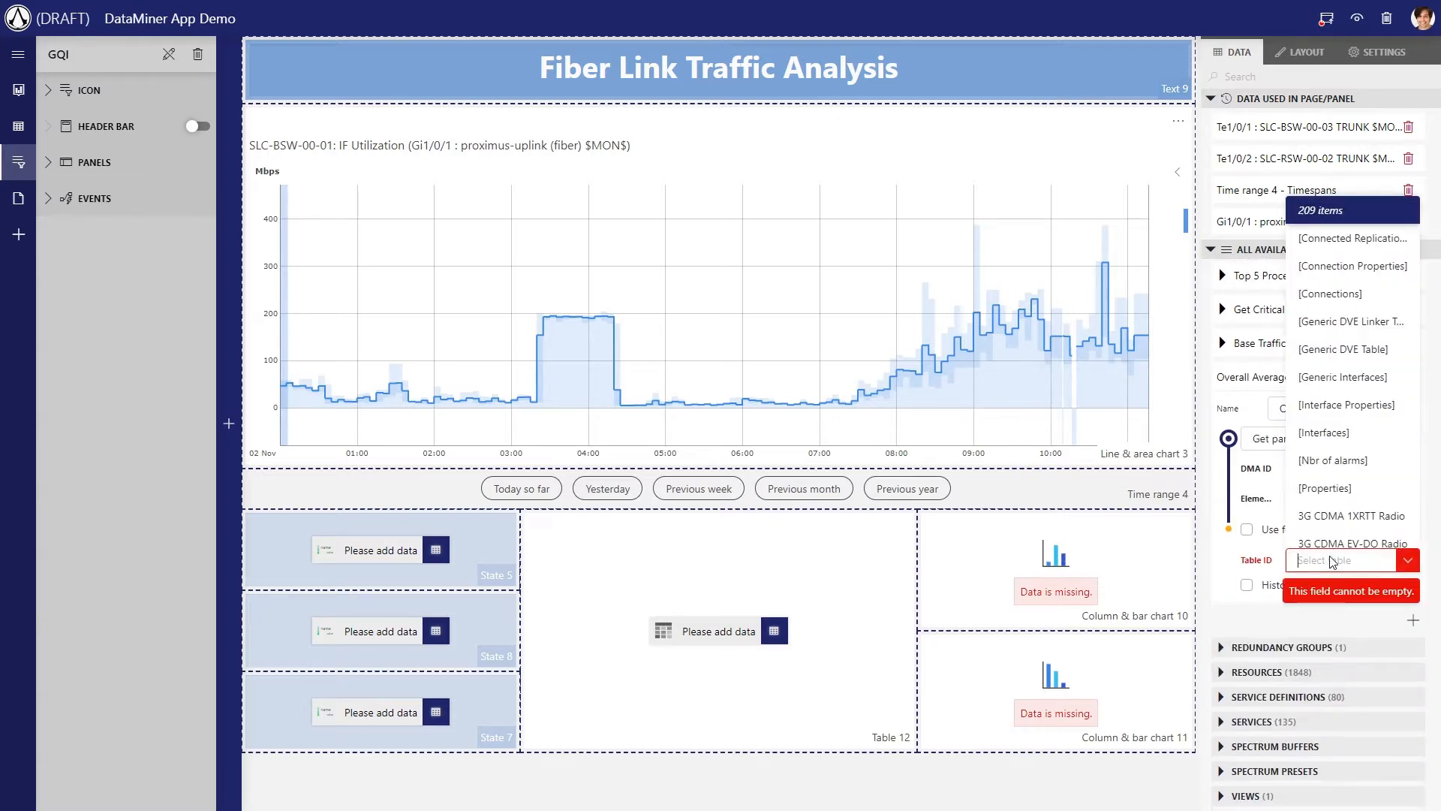
{"action": "type", "text": "detailed"}
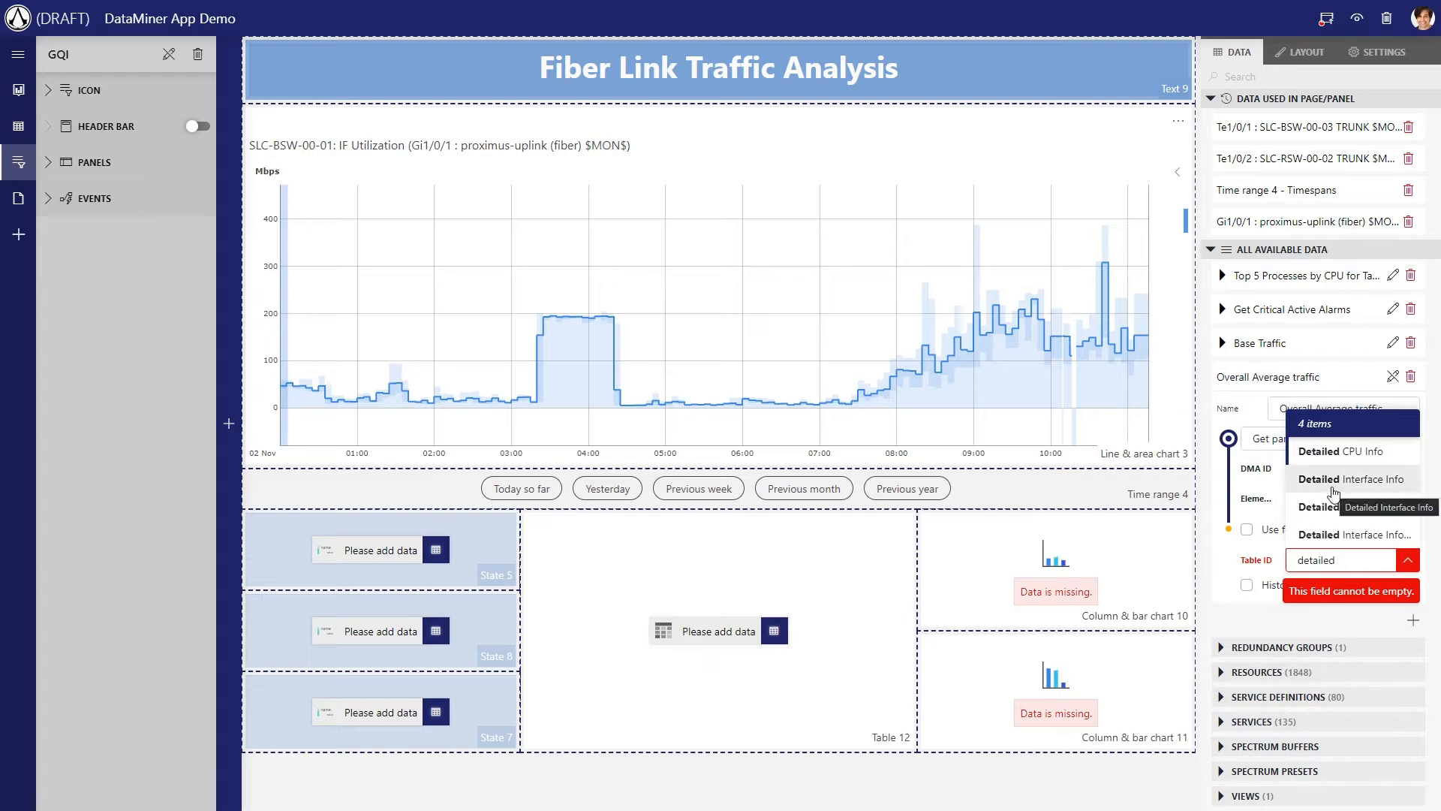
{"action": "left_click", "coordinate": [1334, 480]}
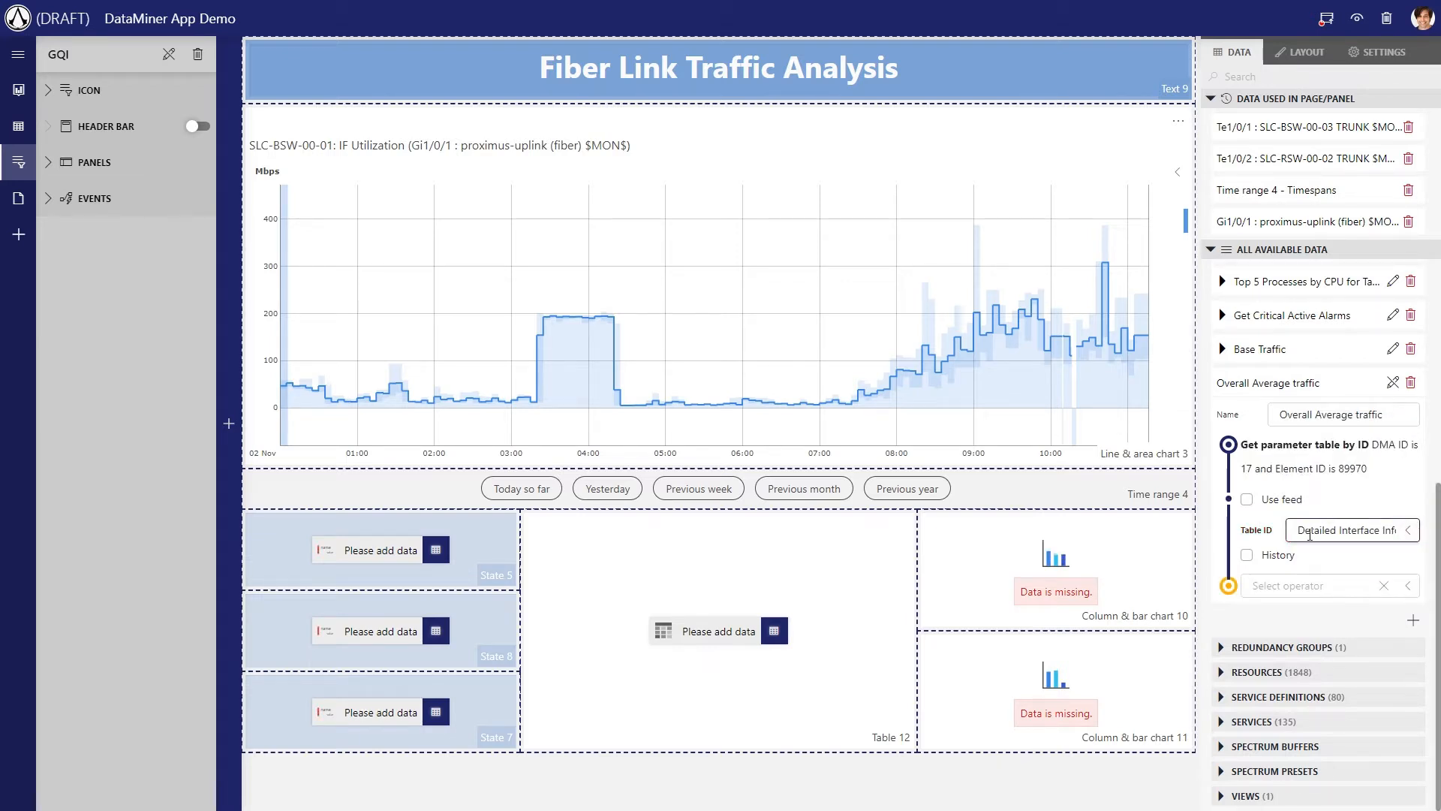
{"action": "left_click", "coordinate": [1248, 557]}
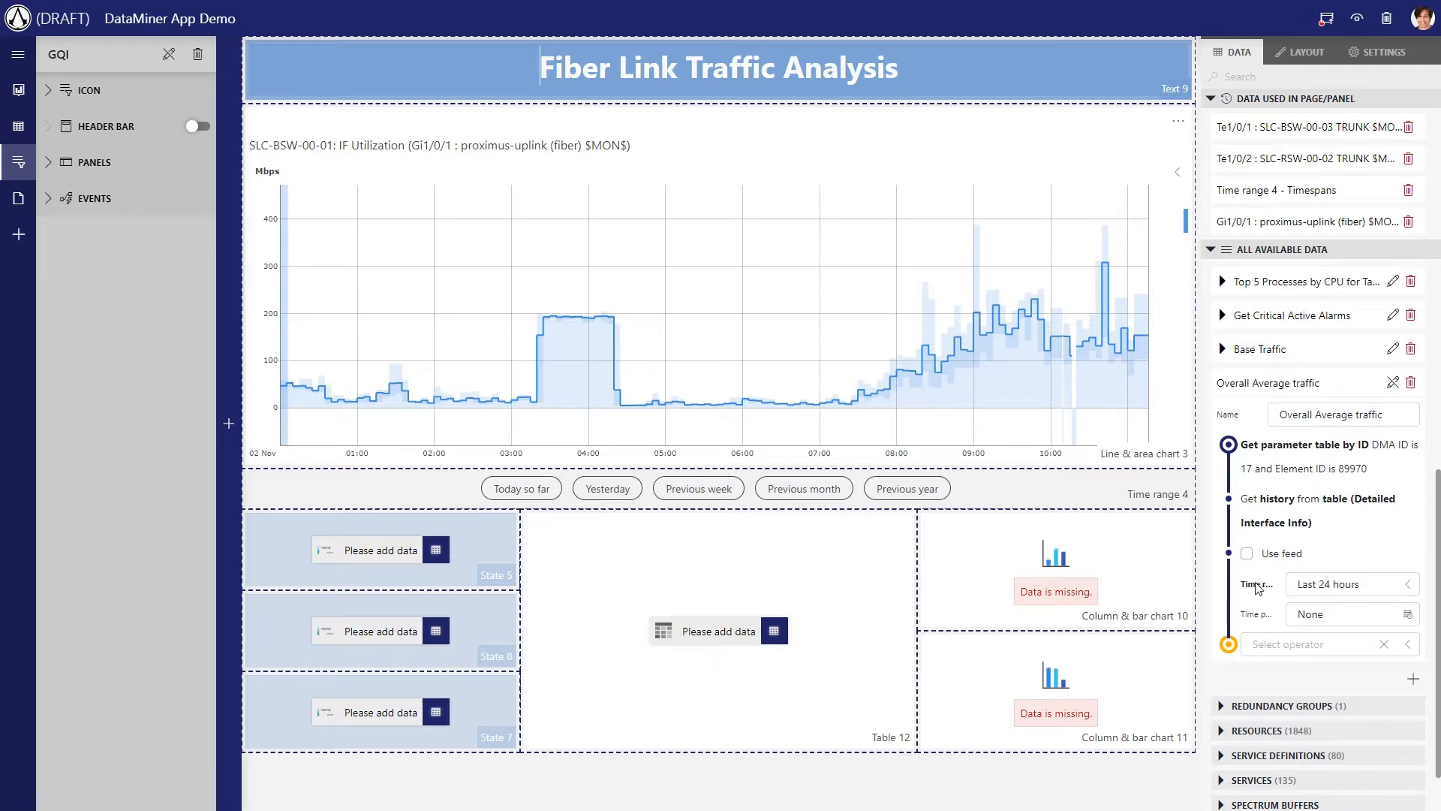
Link the query's history time range to the Time range 4 feed of the current view
{"action": "left_click", "coordinate": [1340, 585]}
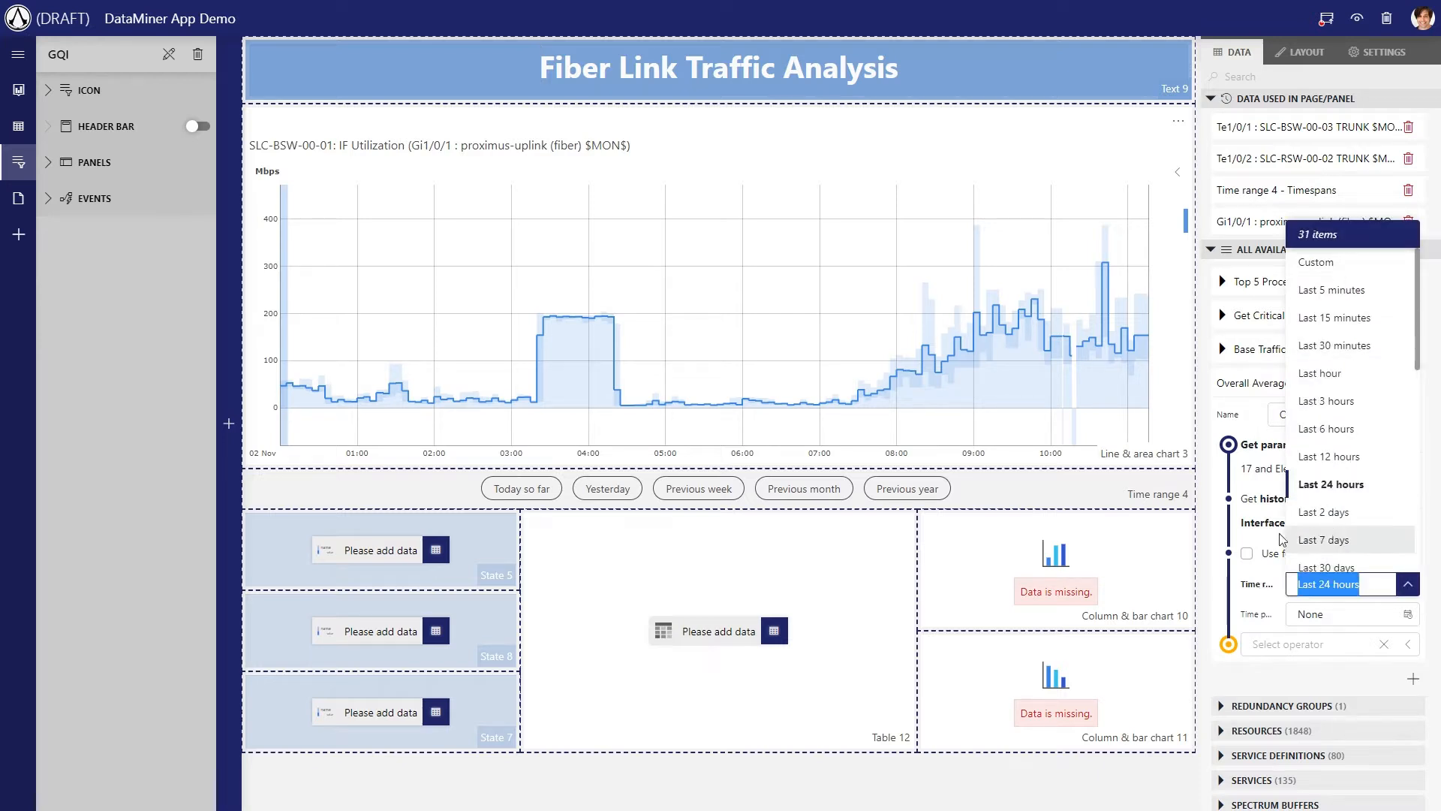
{"action": "left_click", "coordinate": [1220, 539]}
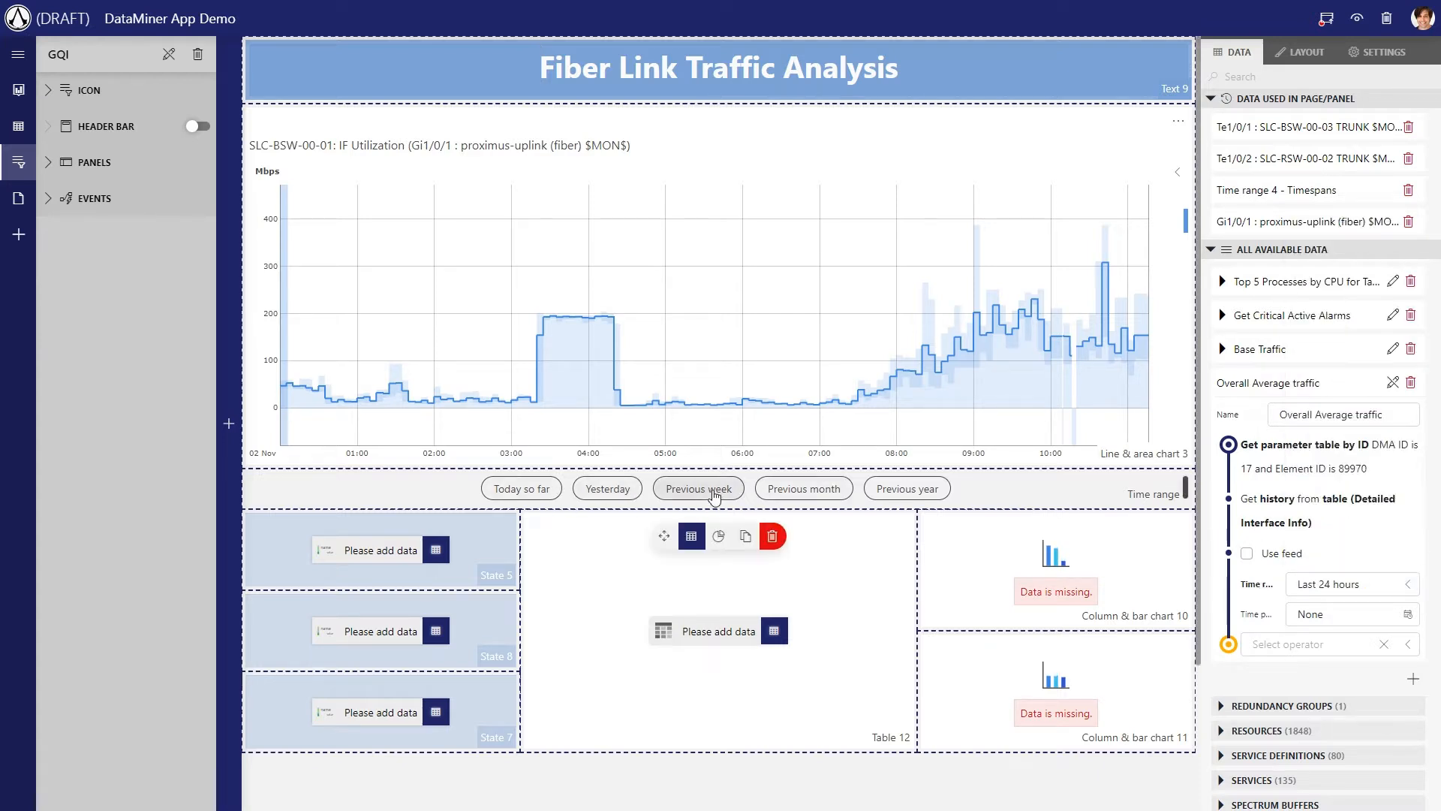
{"action": "left_click", "coordinate": [1247, 554]}
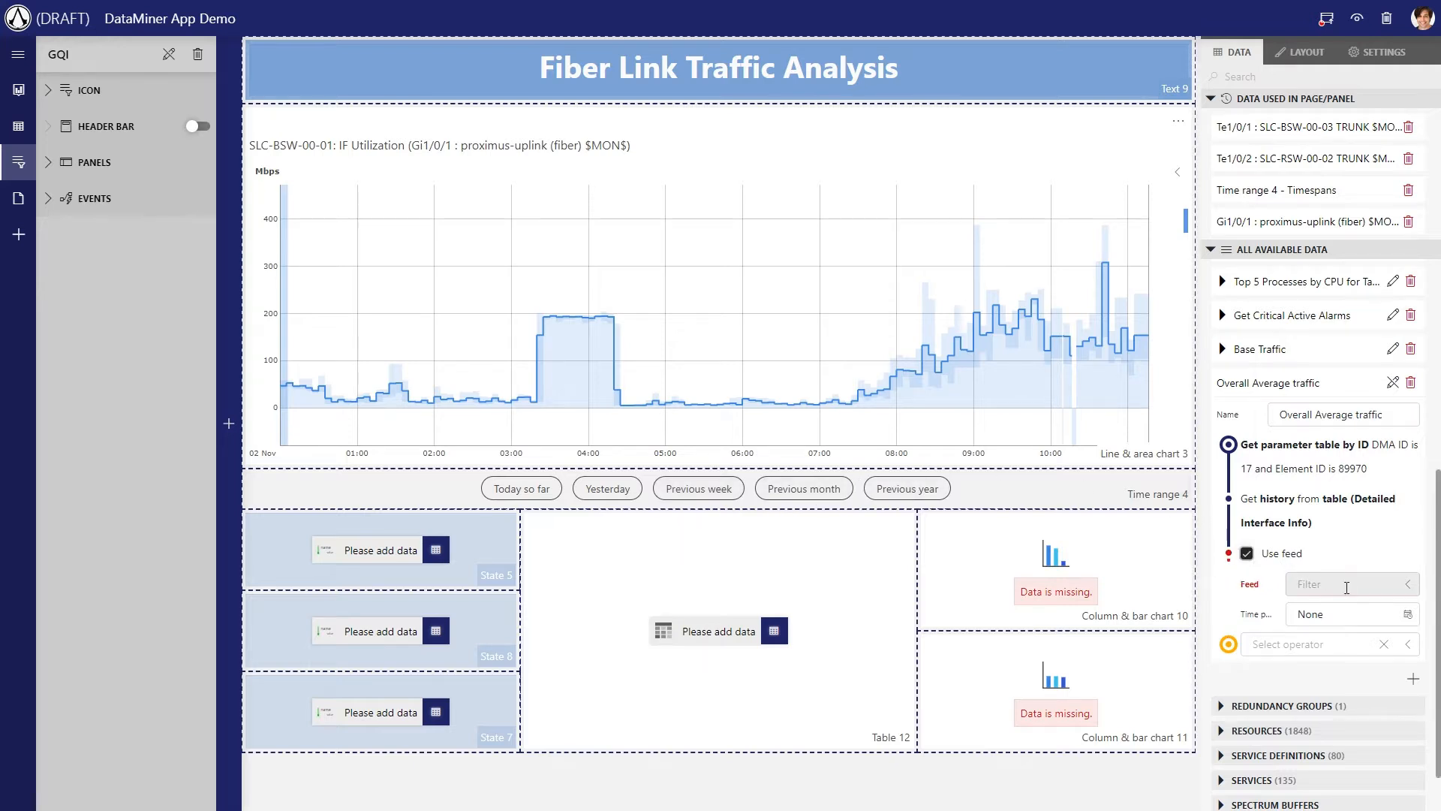
{"action": "left_click", "coordinate": [1354, 590]}
{"action": "scroll", "coordinate": [1355, 430], "scroll_direction": "down", "scroll_amount": 2}
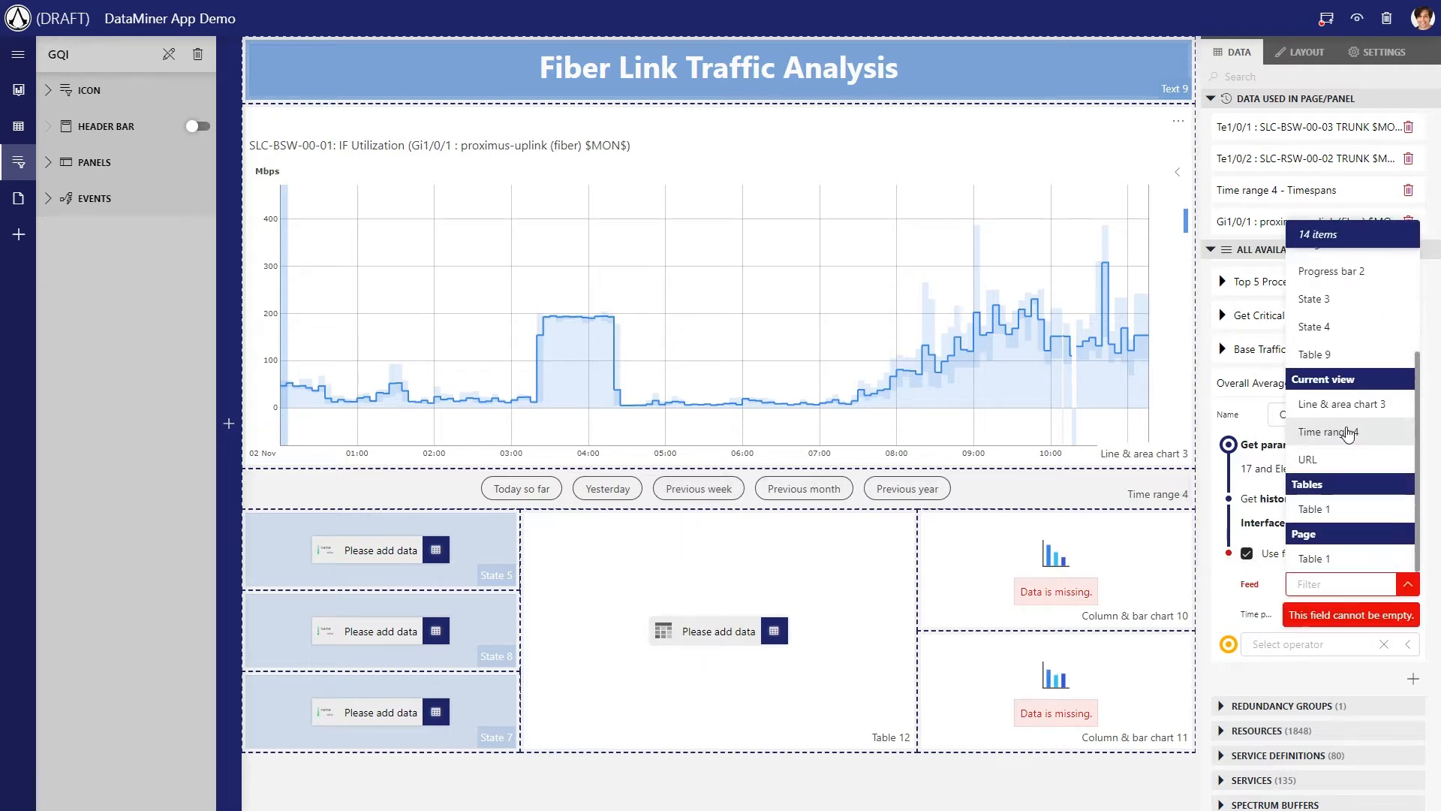
{"action": "left_click", "coordinate": [1348, 432]}
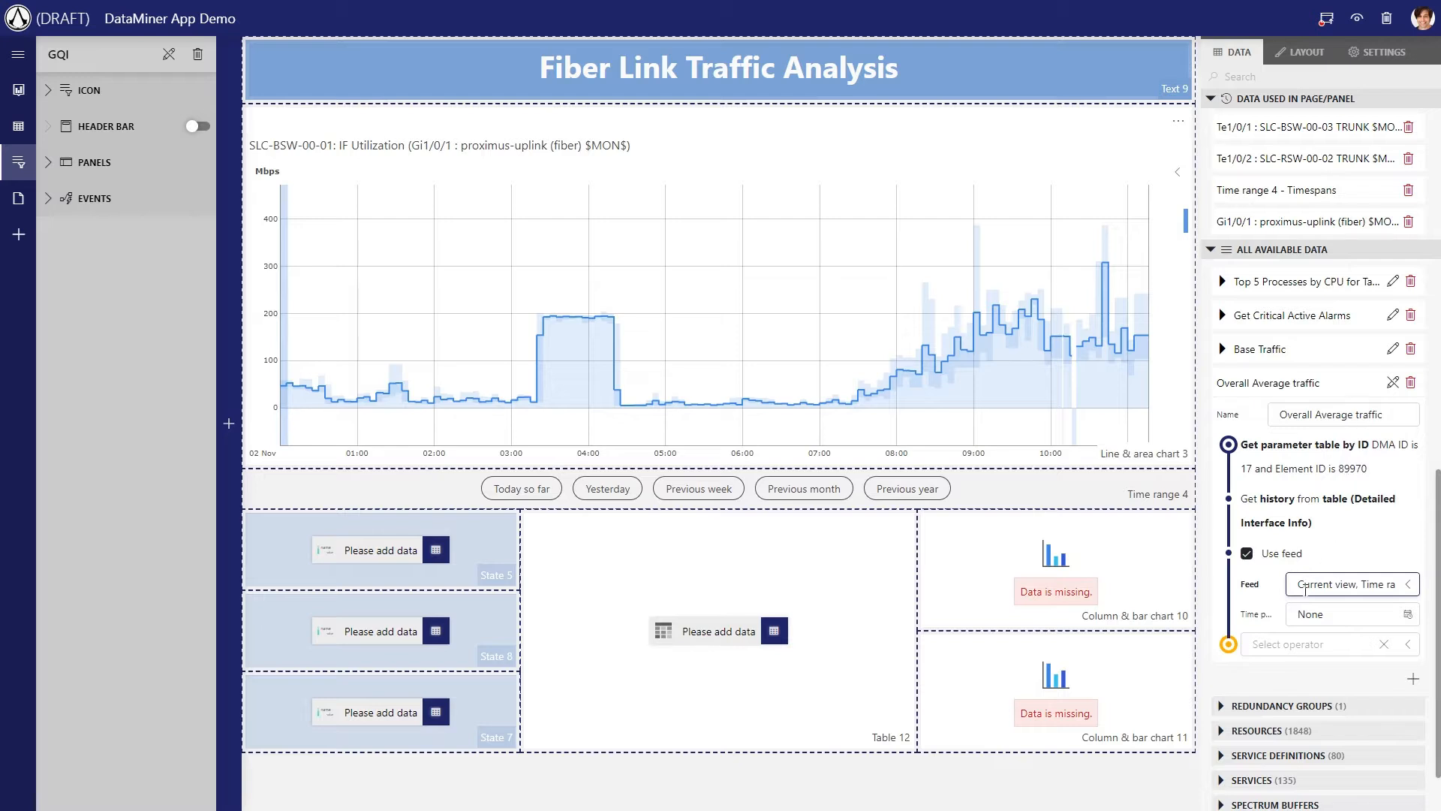
Filter the query on Index (DK) containing "fiber" and finish editing the query
{"action": "left_click", "coordinate": [1290, 646]}
{"action": "type", "text": "filter"}
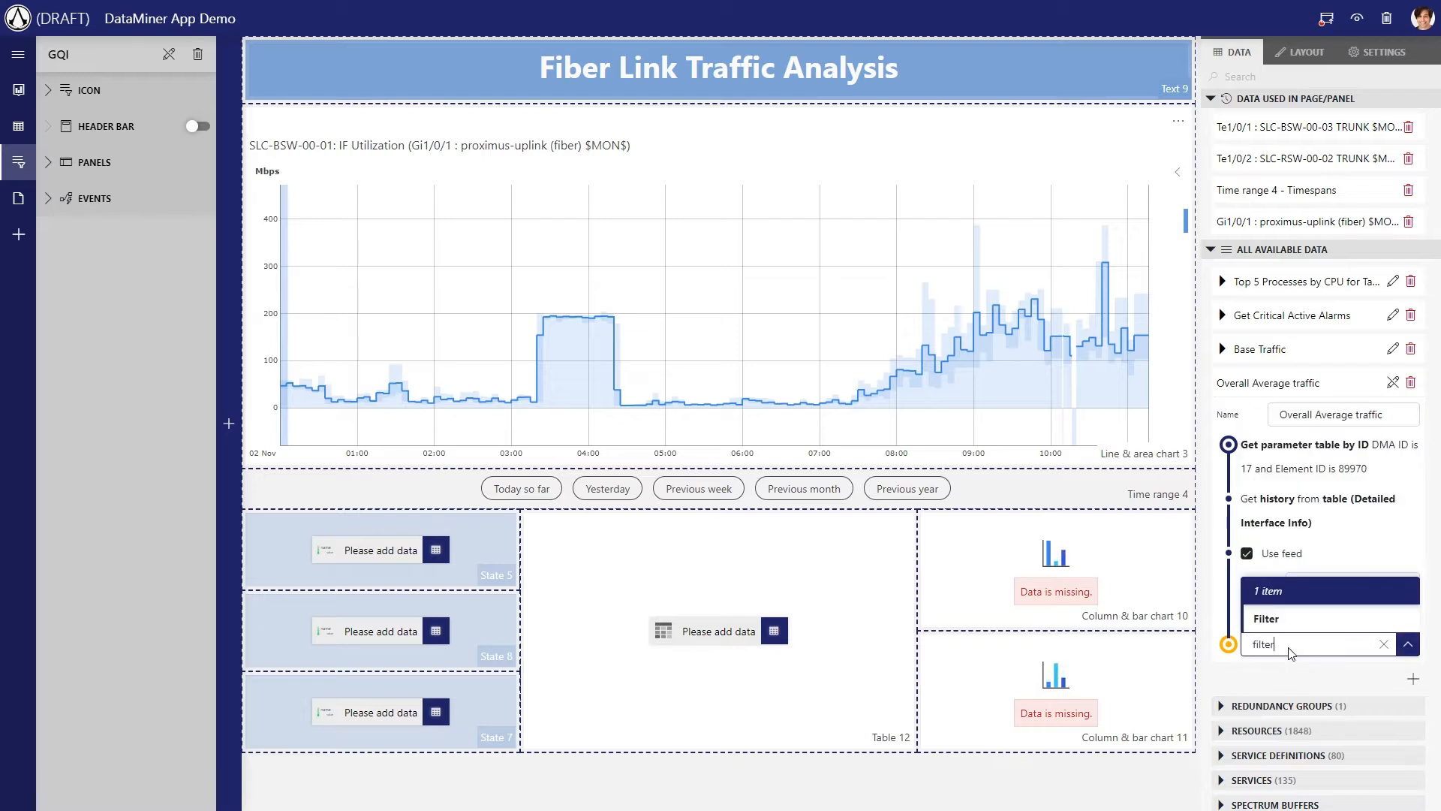
{"action": "key", "text": "Return"}
{"action": "left_click", "coordinate": [1327, 675]}
{"action": "type", "text": "index"}
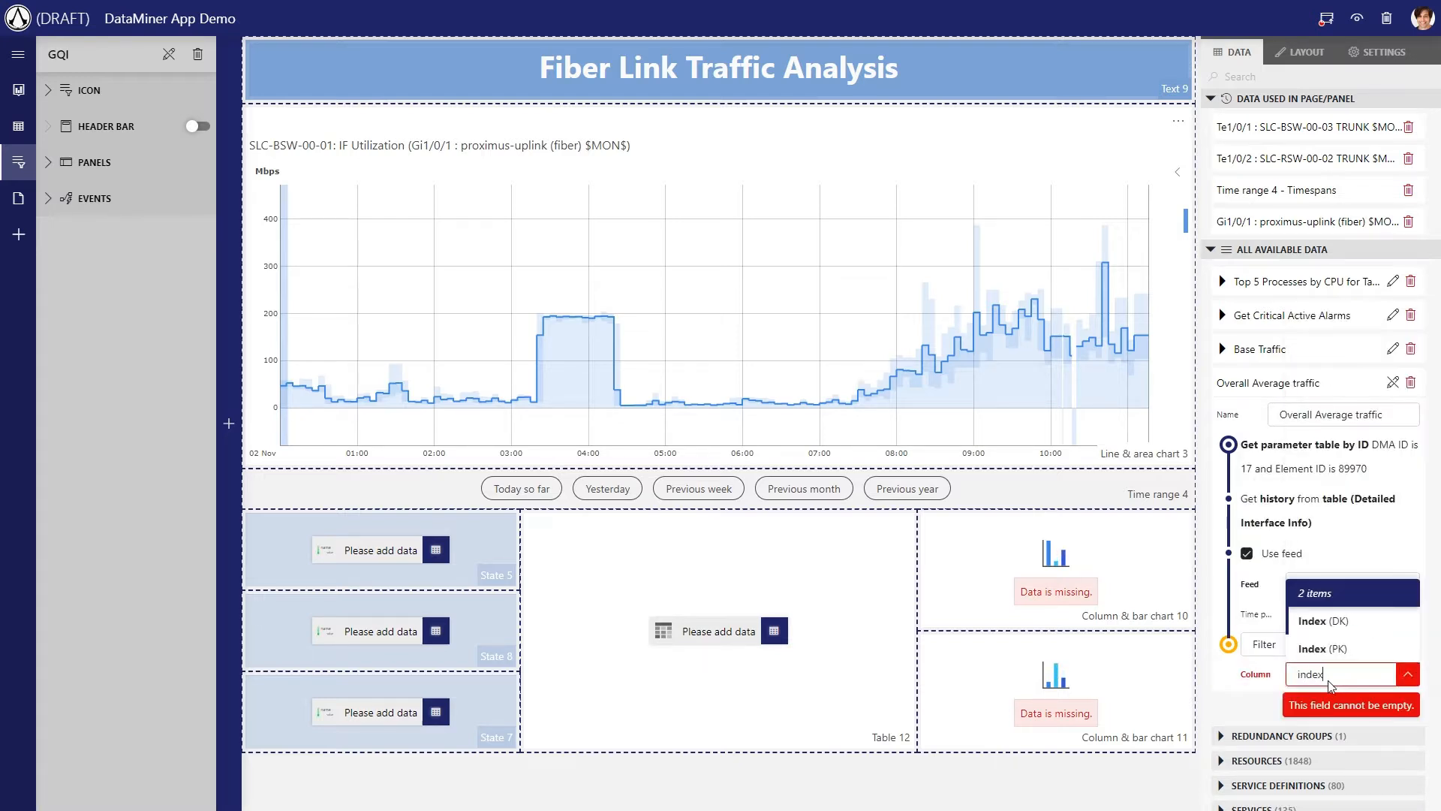
{"action": "left_click", "coordinate": [1323, 621]}
{"action": "left_click", "coordinate": [1327, 667]}
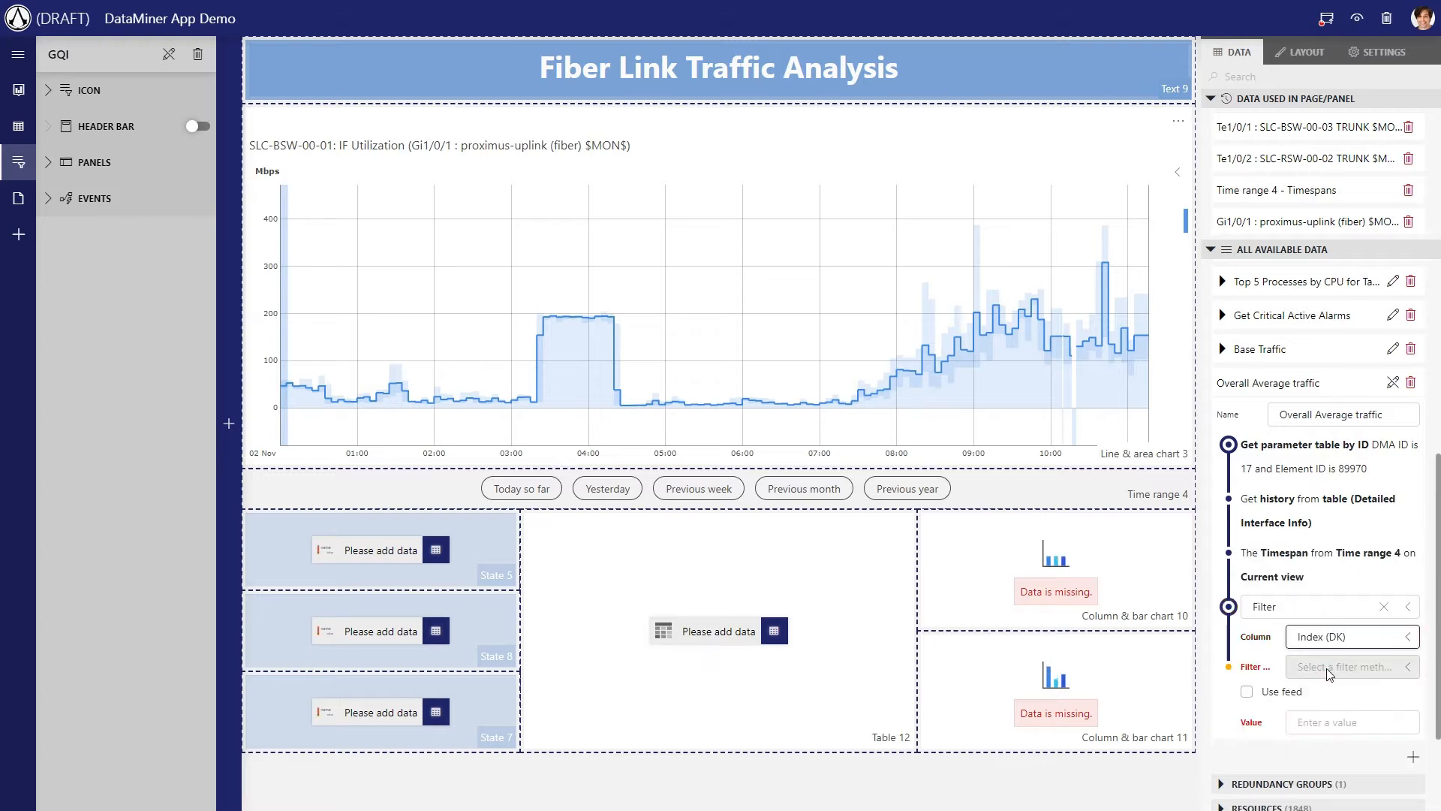
{"action": "left_click", "coordinate": [1323, 559]}
{"action": "left_click", "coordinate": [1316, 721]}
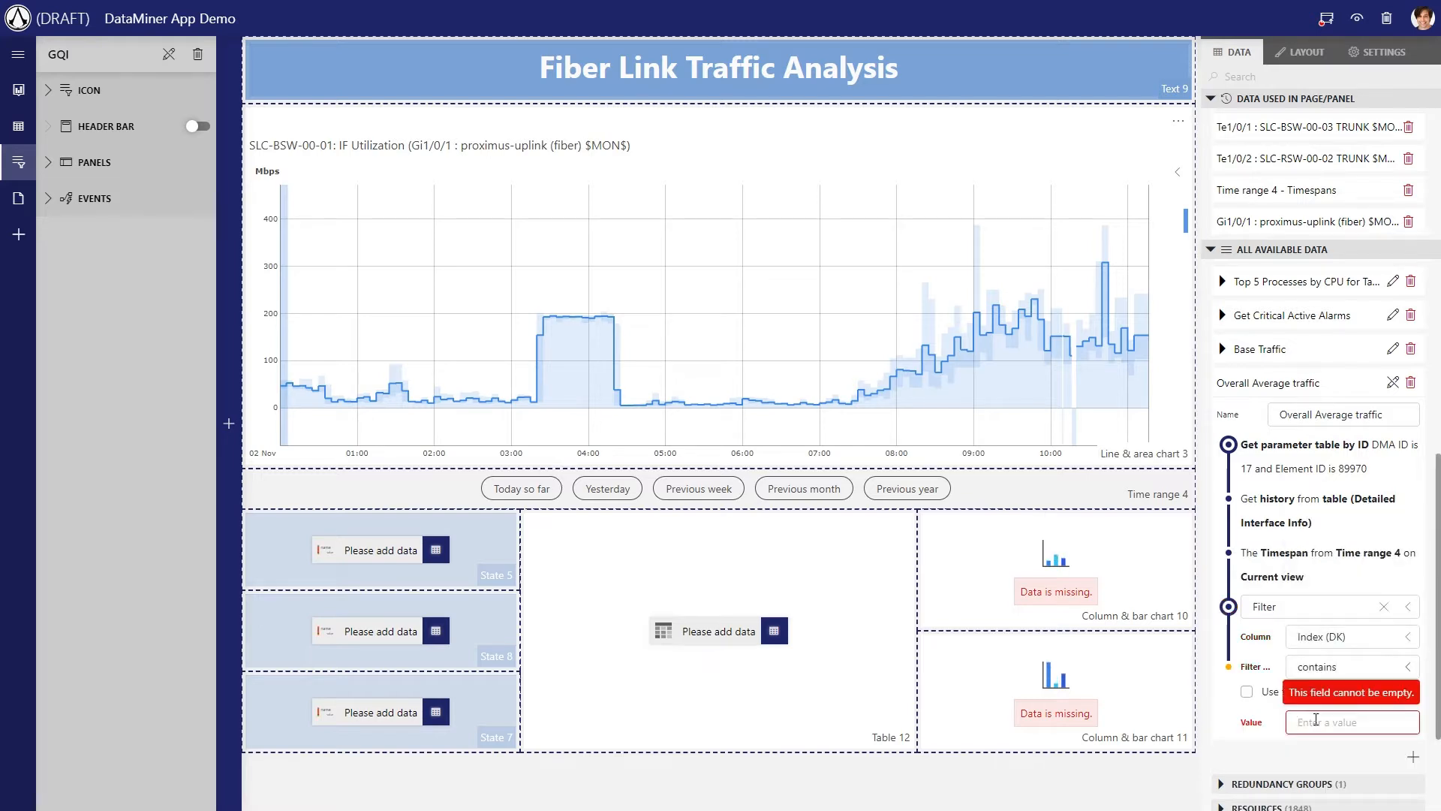
{"action": "type", "text": "fiber"}
{"action": "left_click", "coordinate": [1277, 759]}
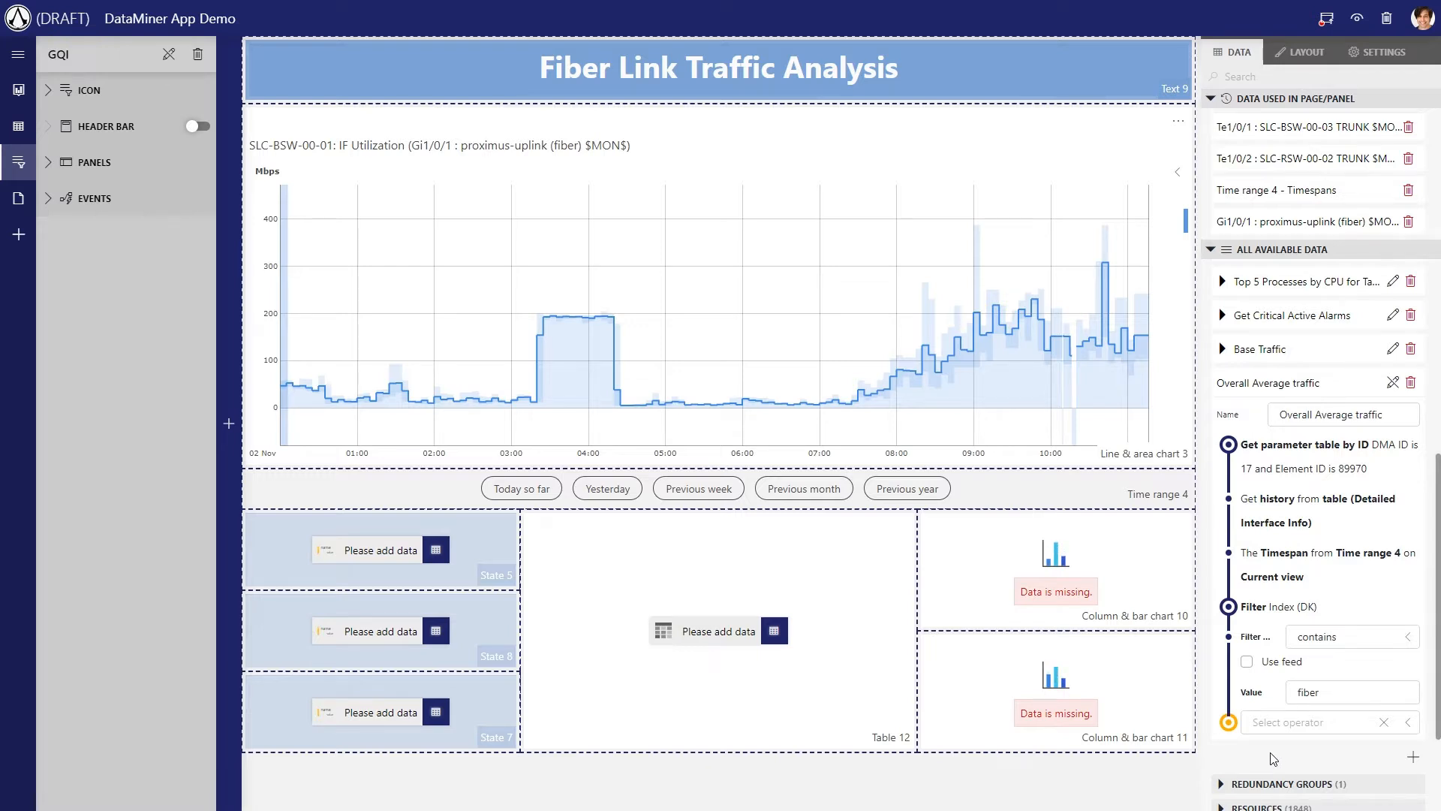
{"action": "left_click", "coordinate": [1393, 383]}
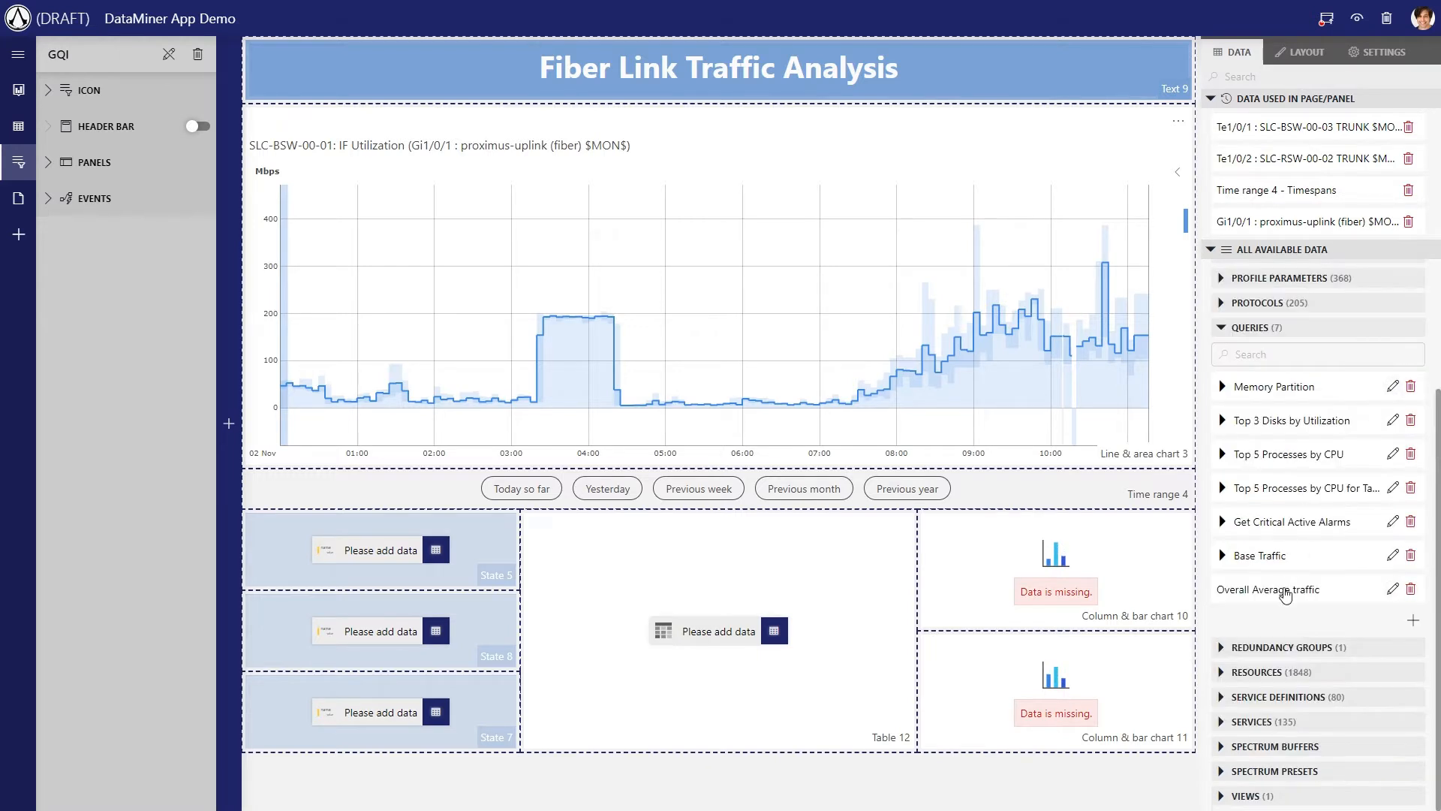
Show the Overall Average traffic query in Table 12 and narrow its Index, Start time and End time columns
{"action": "left_click_drag", "start_coordinate": [1285, 589], "coordinate": [709, 623]}
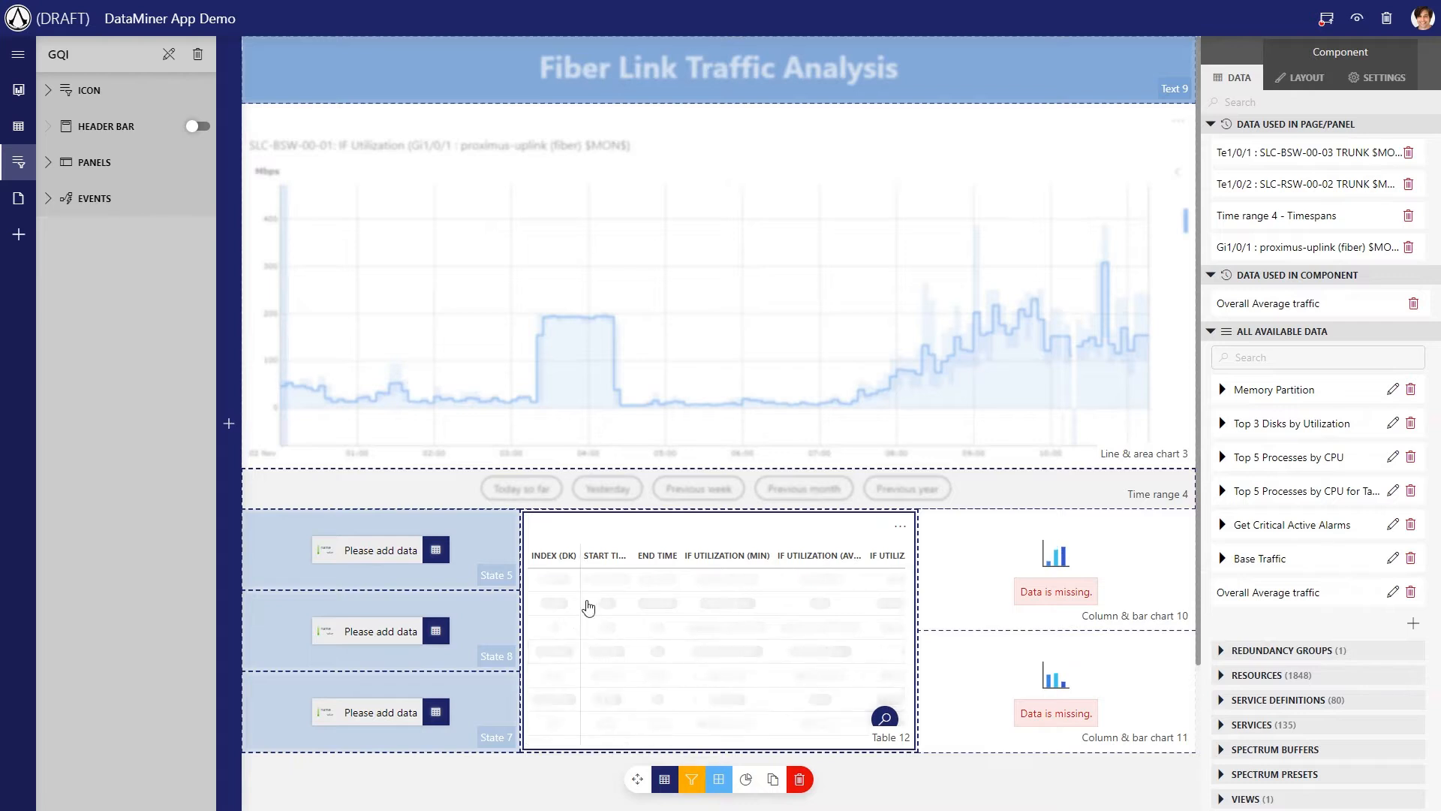
{"action": "left_click_drag", "start_coordinate": [702, 555], "coordinate": [565, 555]}
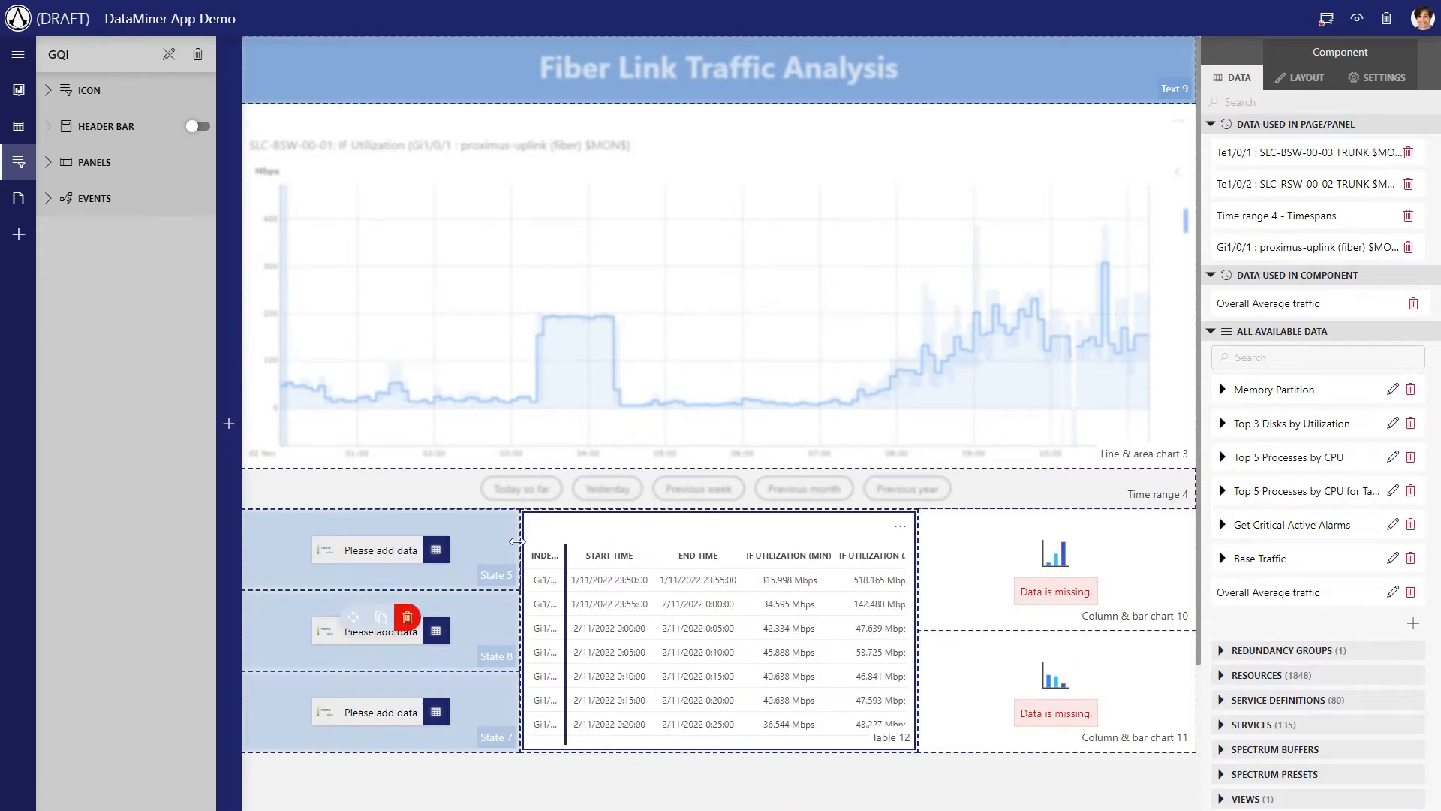
{"action": "left_click_drag", "start_coordinate": [654, 556], "coordinate": [607, 574]}
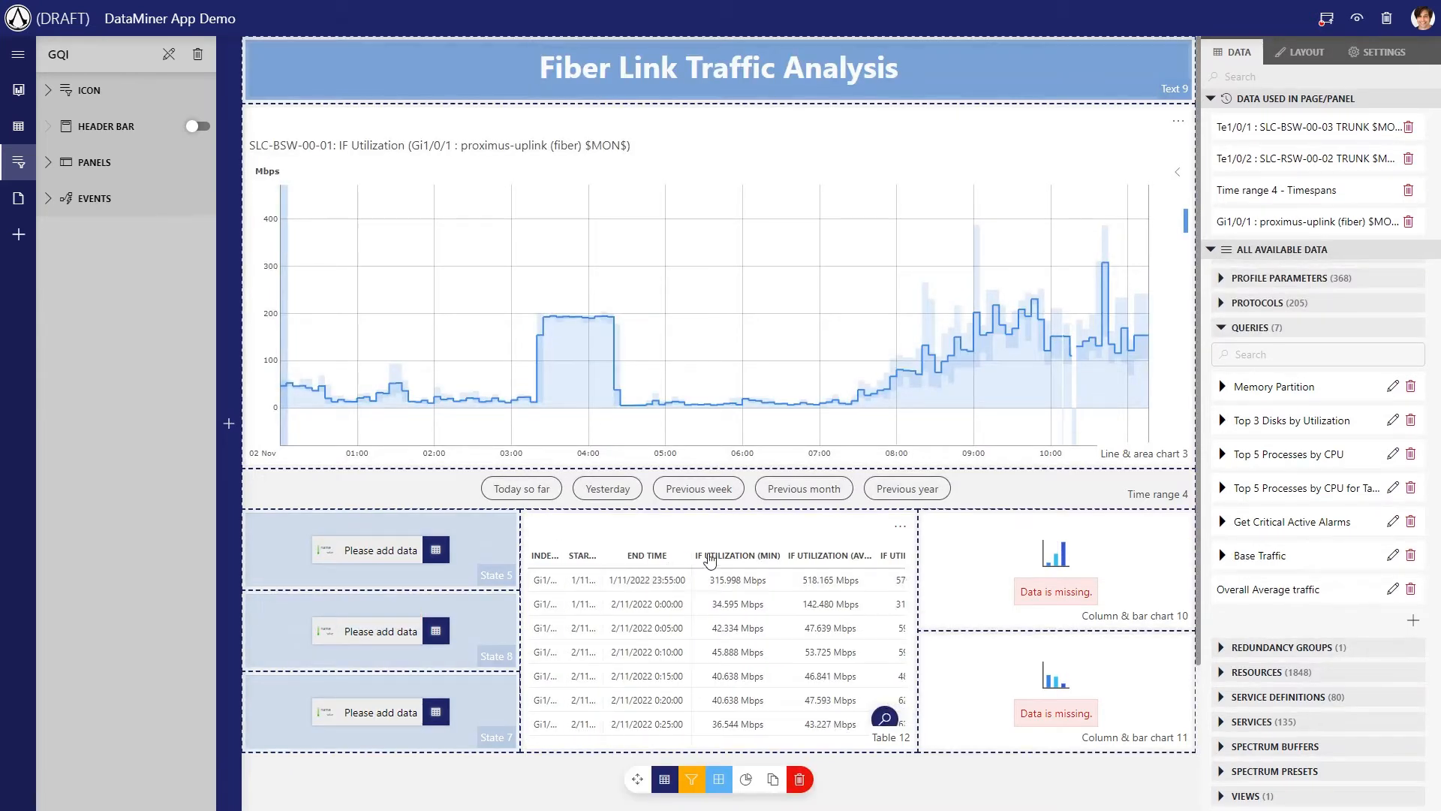
{"action": "left_click_drag", "start_coordinate": [692, 555], "coordinate": [610, 578]}
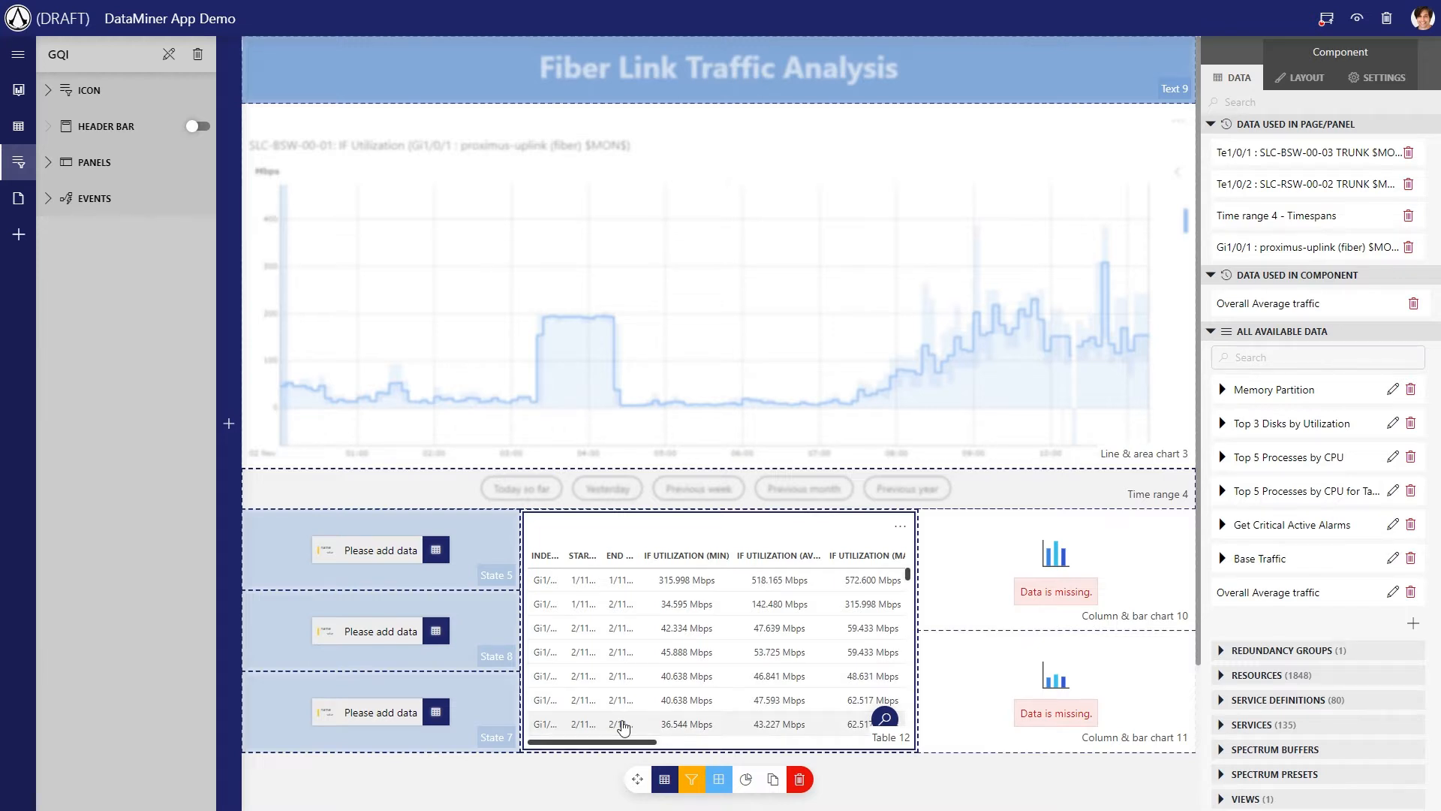
Add an Aggregate operator to the Overall Average traffic query that gets the Average of IF Utilization (Avg)
{"action": "left_click", "coordinate": [1392, 593]}
{"action": "scroll", "coordinate": [1373, 612], "scroll_direction": "down", "scroll_amount": 3}
{"action": "left_click", "coordinate": [1310, 598]}
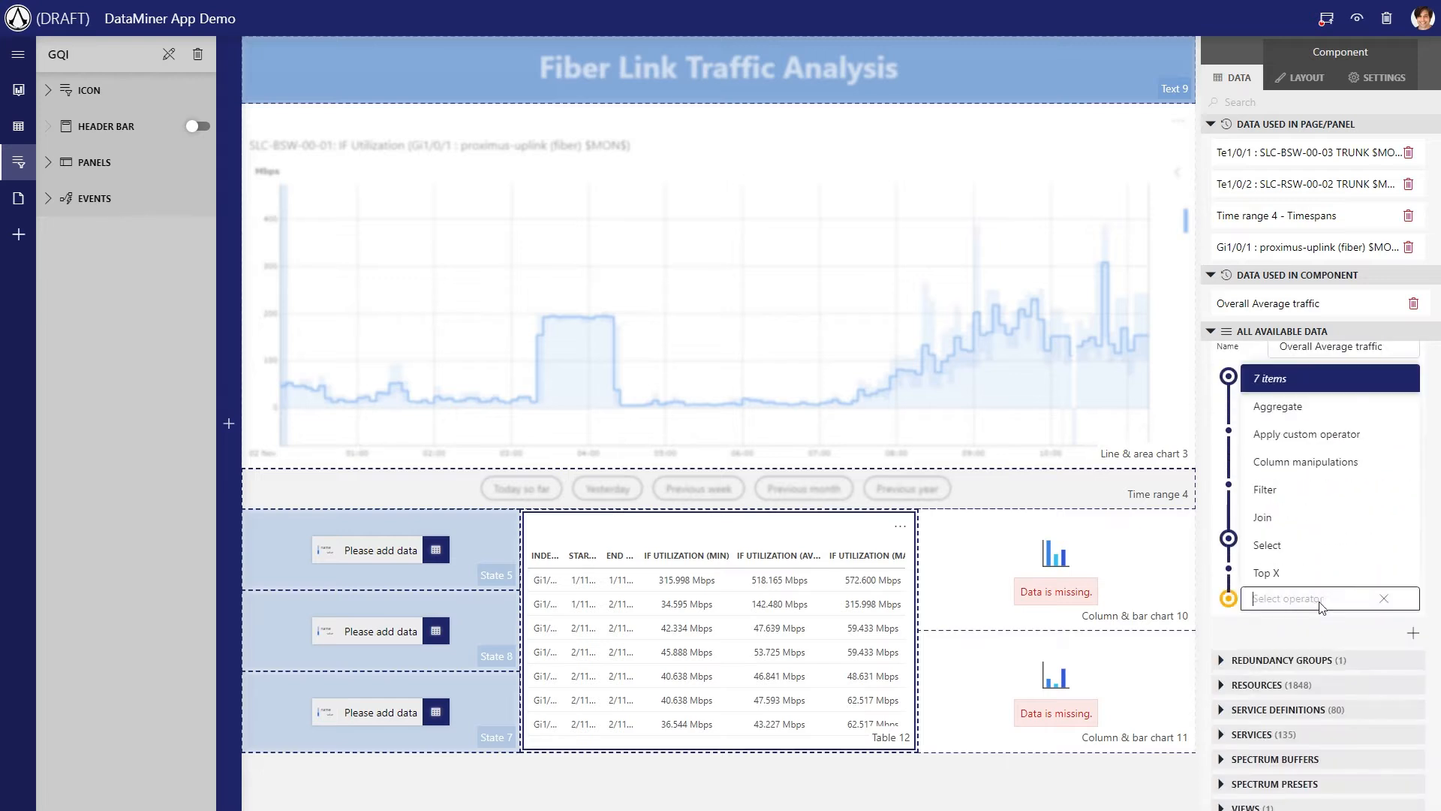
{"action": "left_click", "coordinate": [1279, 406]}
{"action": "left_click", "coordinate": [1327, 629]}
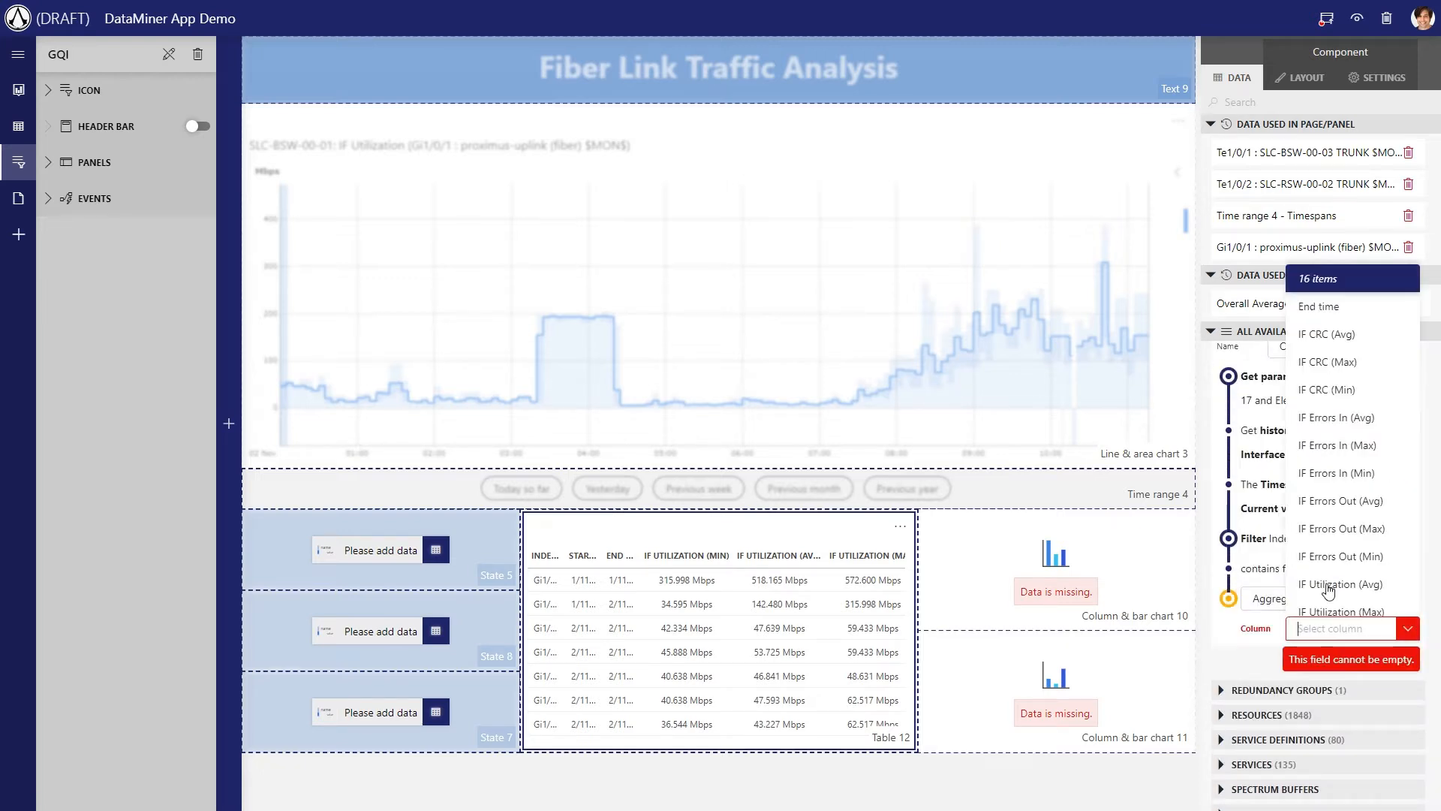
{"action": "type", "text": "uti"}
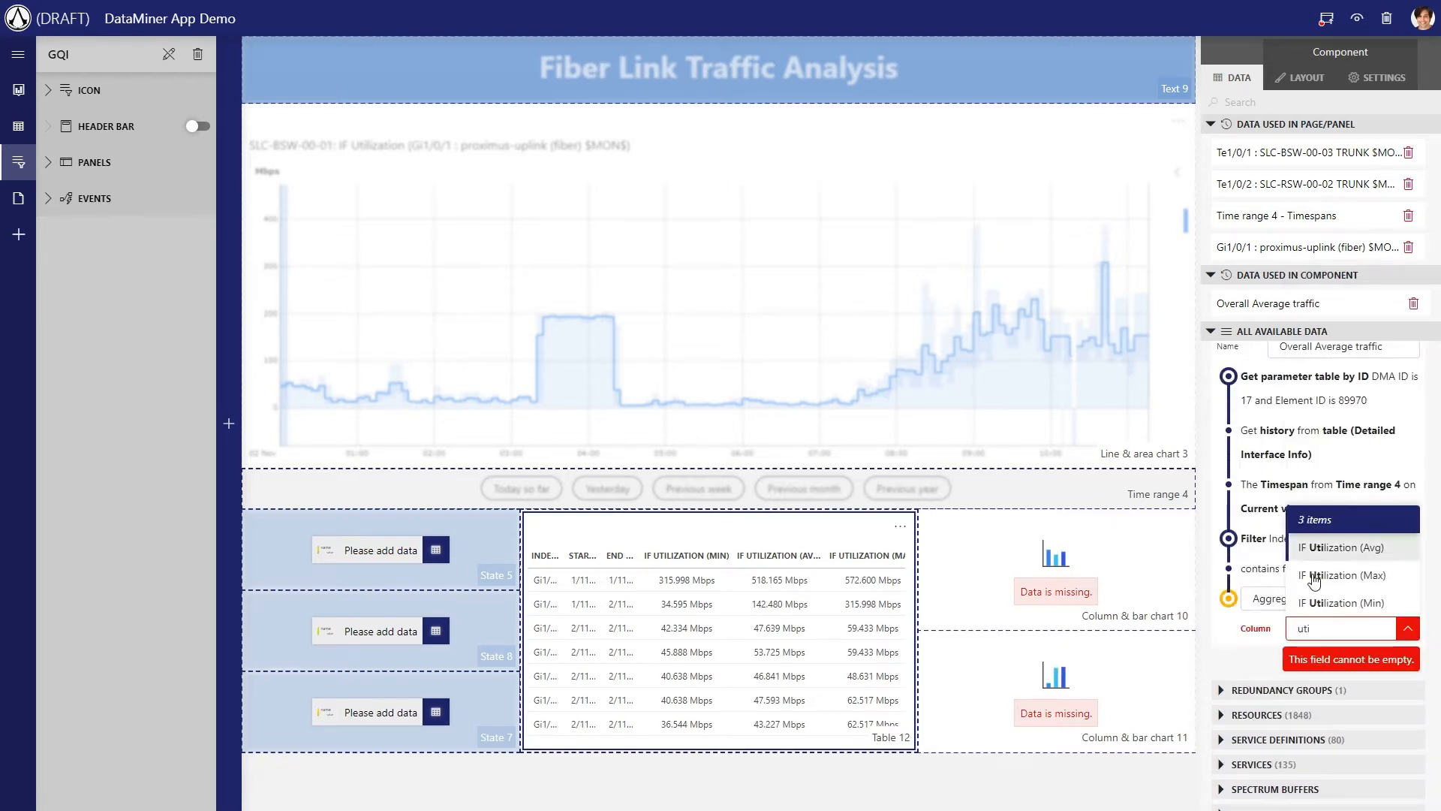
{"action": "left_click", "coordinate": [1330, 559]}
{"action": "left_click", "coordinate": [1333, 660]}
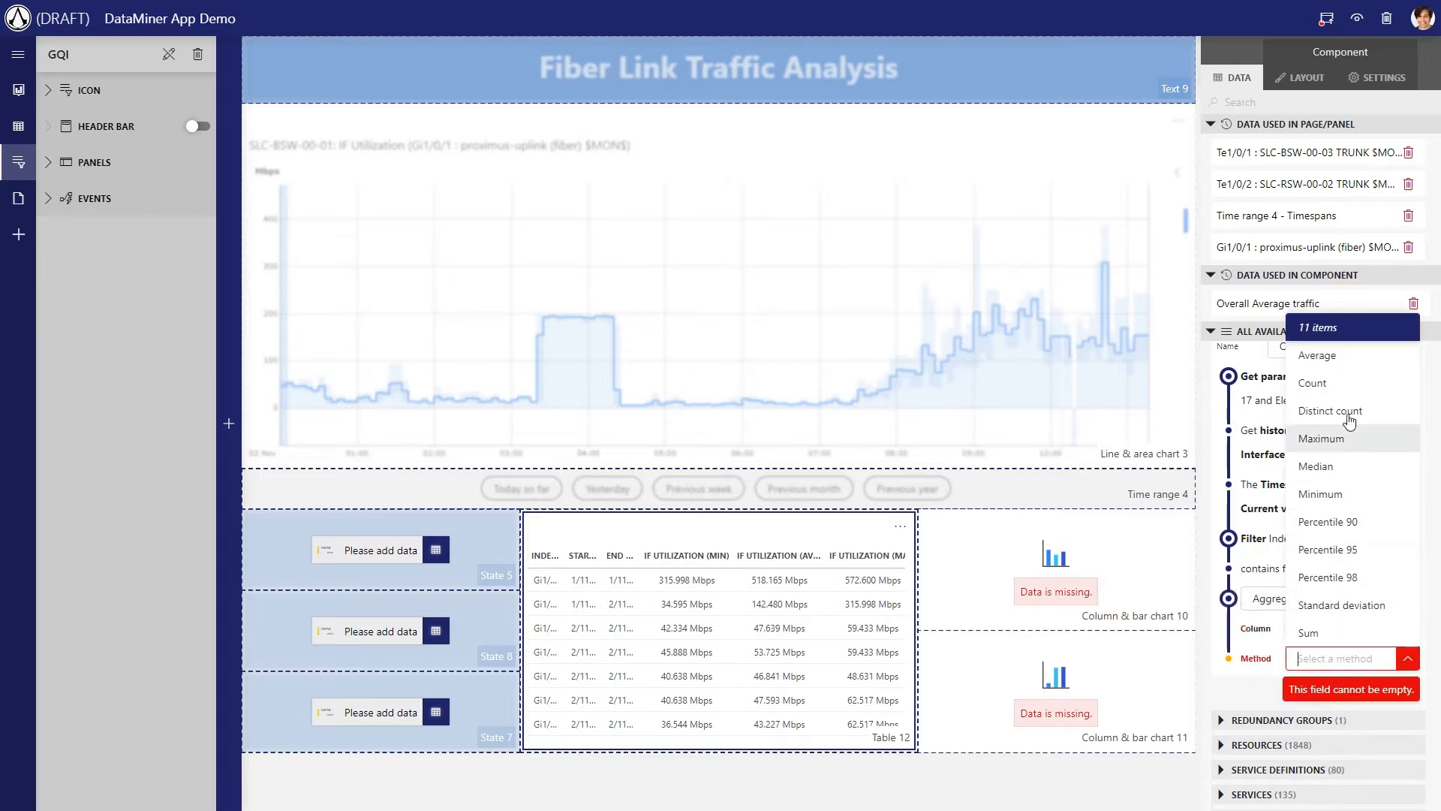
{"action": "left_click", "coordinate": [1326, 351]}
{"action": "scroll", "coordinate": [1323, 518], "scroll_direction": "up", "scroll_amount": 3}
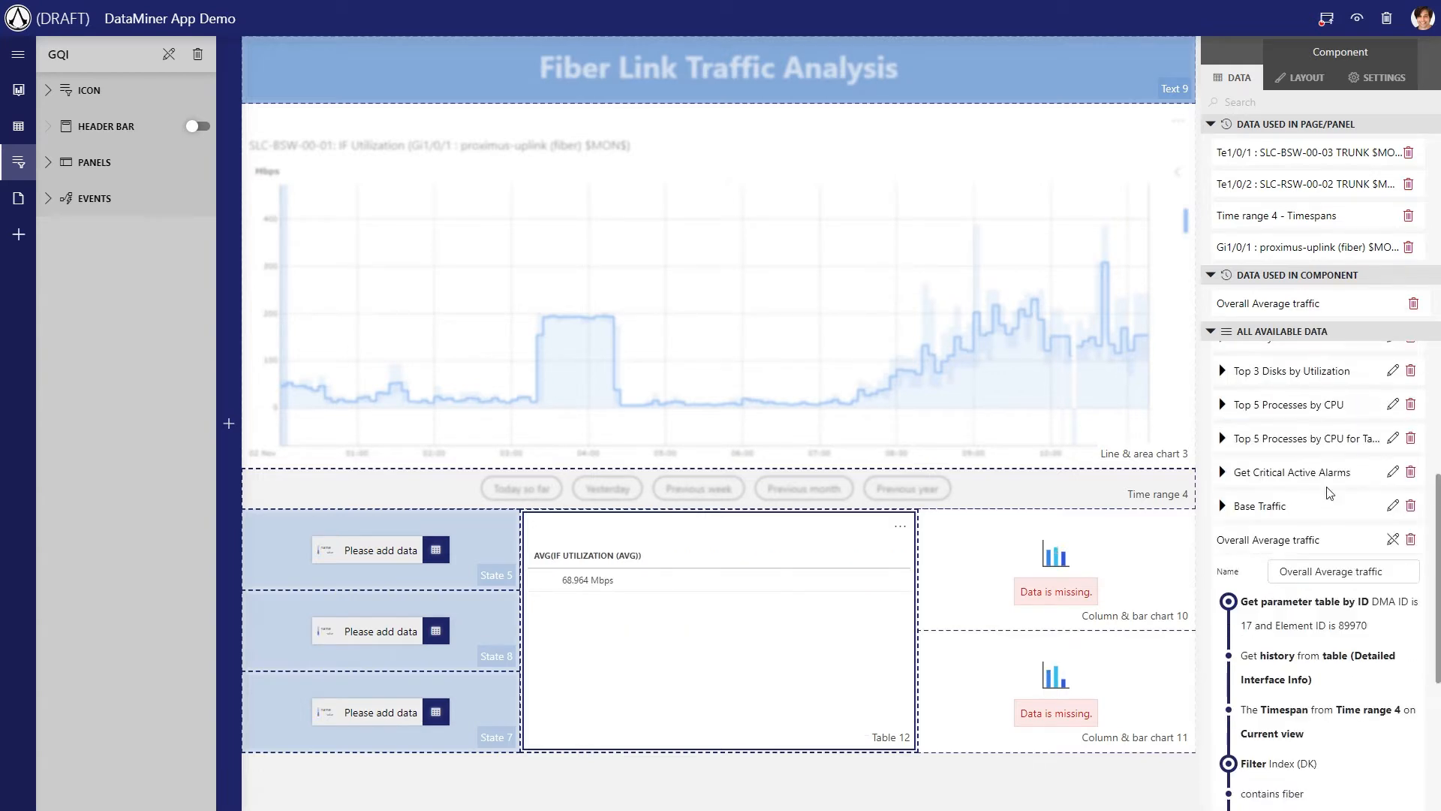
Show the Overall Average traffic query in State 5 and set that component's design to Large
{"action": "left_click_drag", "start_coordinate": [1311, 539], "coordinate": [377, 547]}
{"action": "left_click", "coordinate": [1306, 90]}
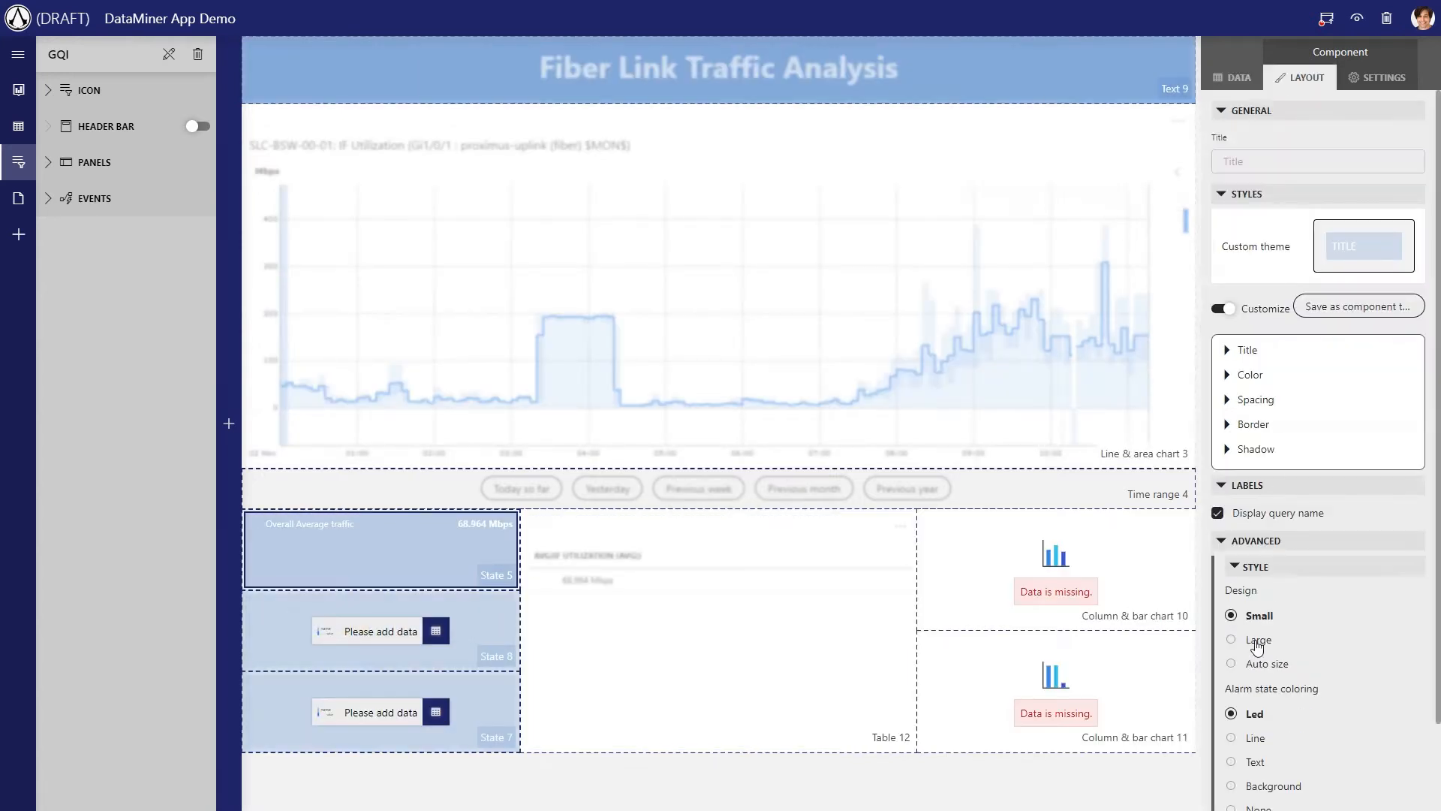
{"action": "left_click", "coordinate": [1252, 639]}
{"action": "left_click", "coordinate": [852, 775]}
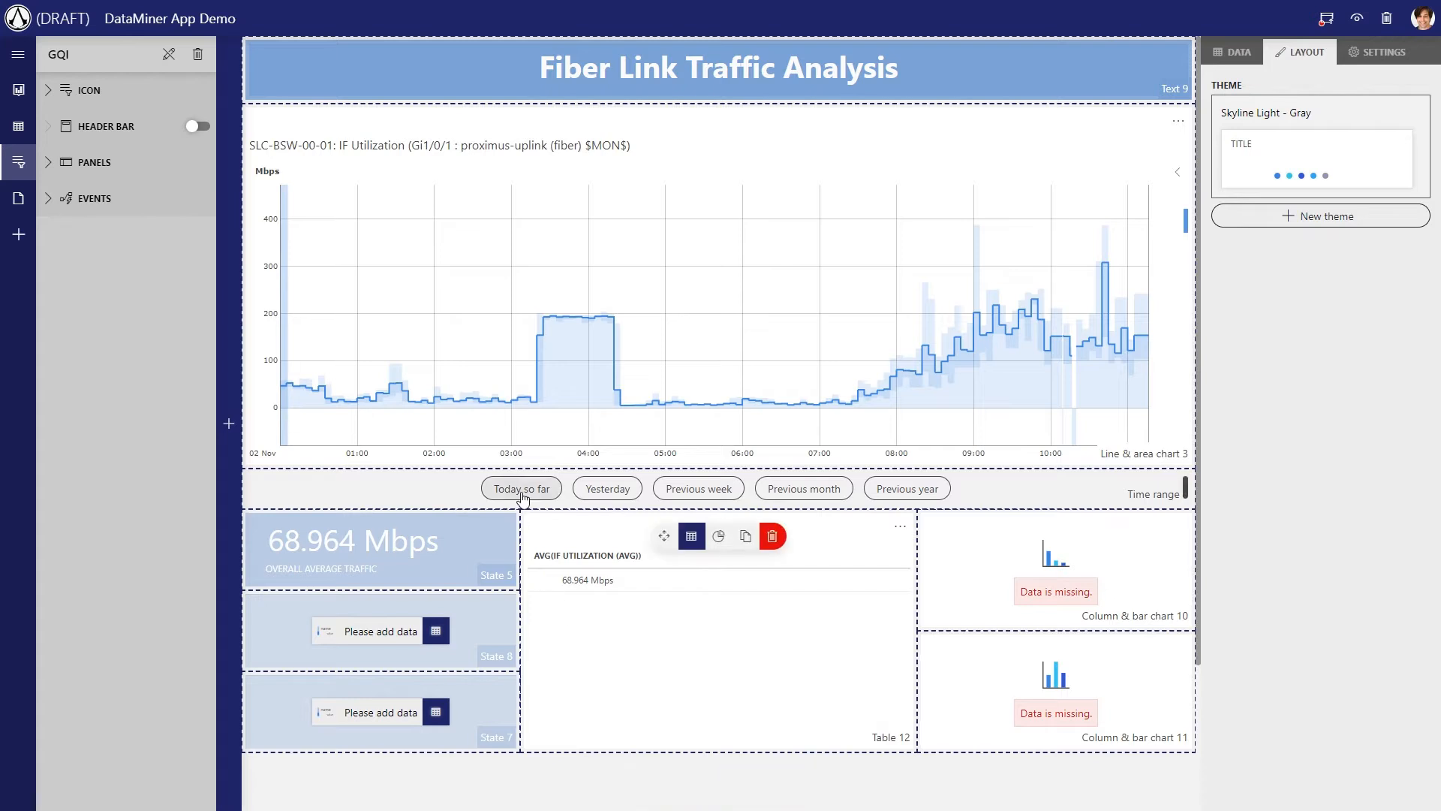
Switch the page's time range to Yesterday and to Previous week to check the overall average traffic
{"action": "left_click", "coordinate": [606, 489]}
{"action": "left_click", "coordinate": [607, 713]}
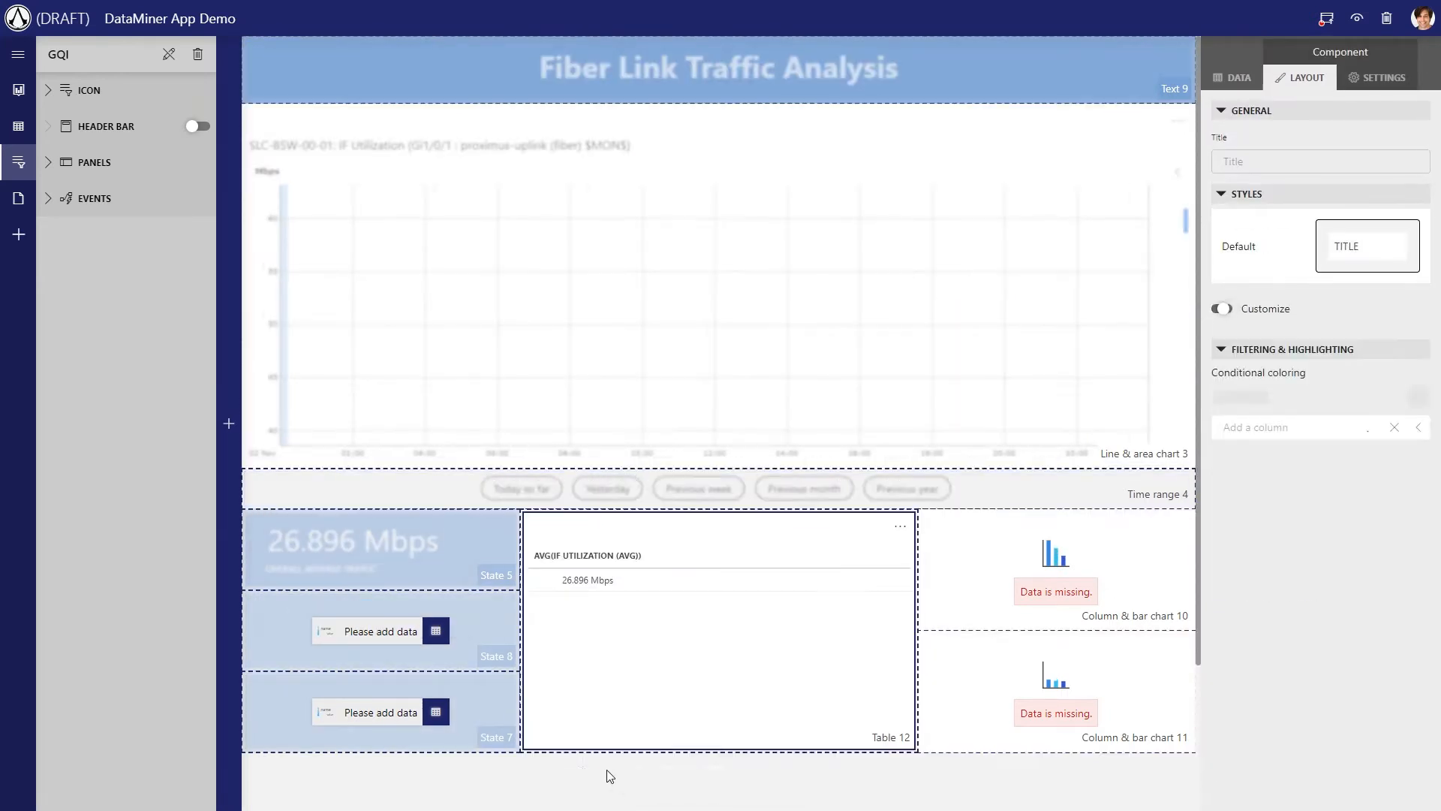
{"action": "left_click", "coordinate": [705, 494]}
{"action": "left_click", "coordinate": [297, 773]}
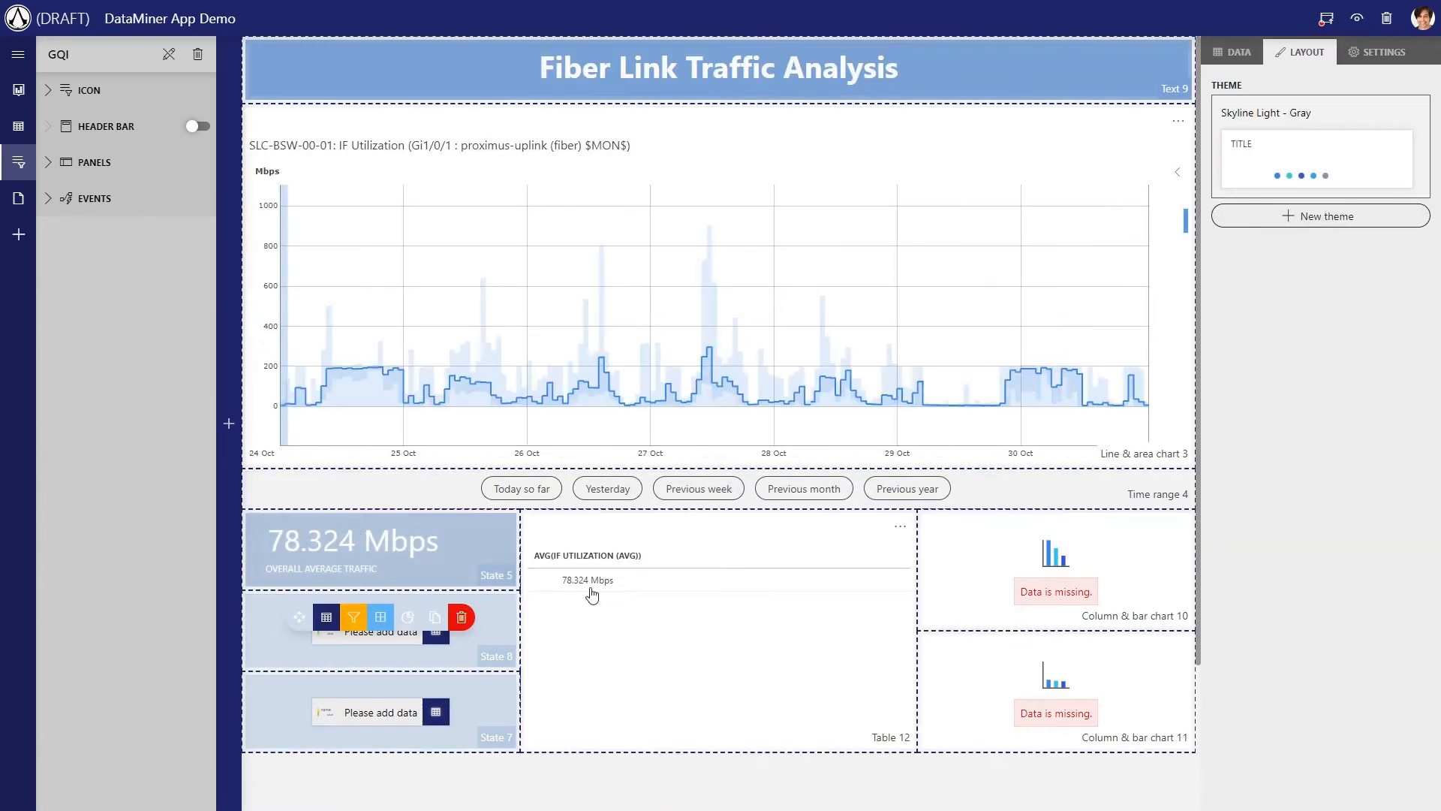
Finish editing the Overall Average traffic query and add a new query for Overall Maximum Traffic
{"action": "left_click", "coordinate": [1235, 52]}
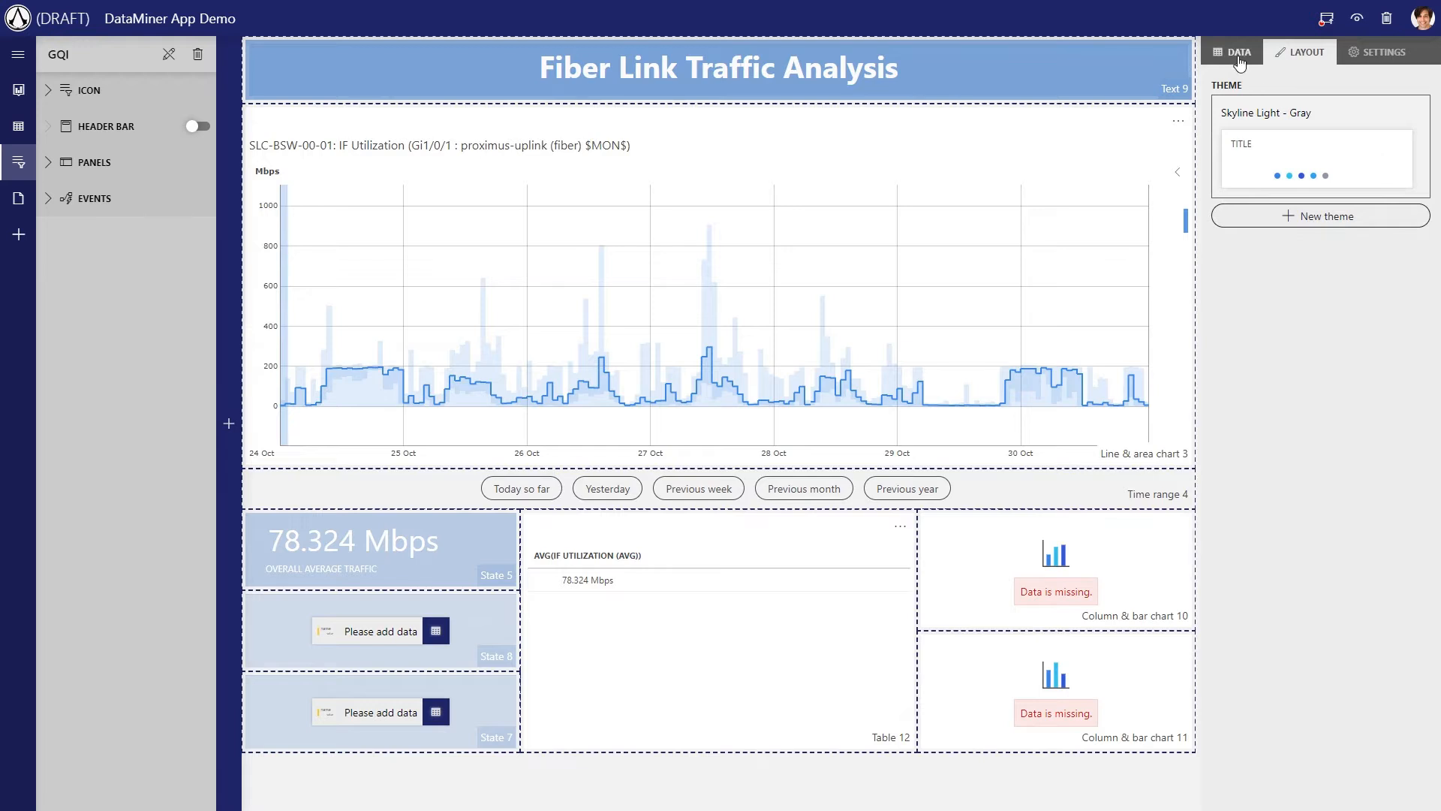
{"action": "scroll", "coordinate": [1325, 496], "scroll_direction": "down", "scroll_amount": 4}
{"action": "scroll", "coordinate": [1325, 495], "scroll_direction": "up", "scroll_amount": 3}
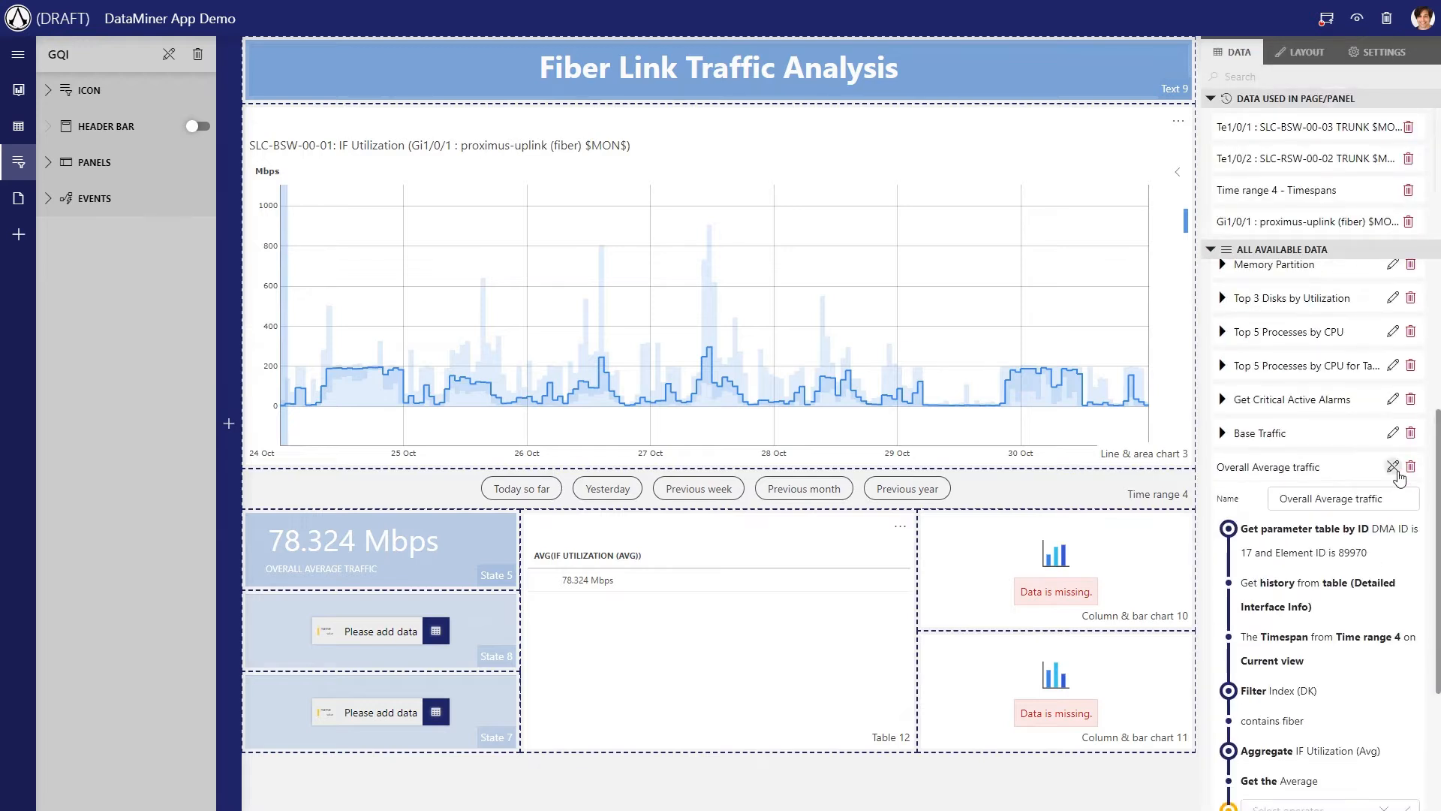
{"action": "left_click", "coordinate": [1393, 466]}
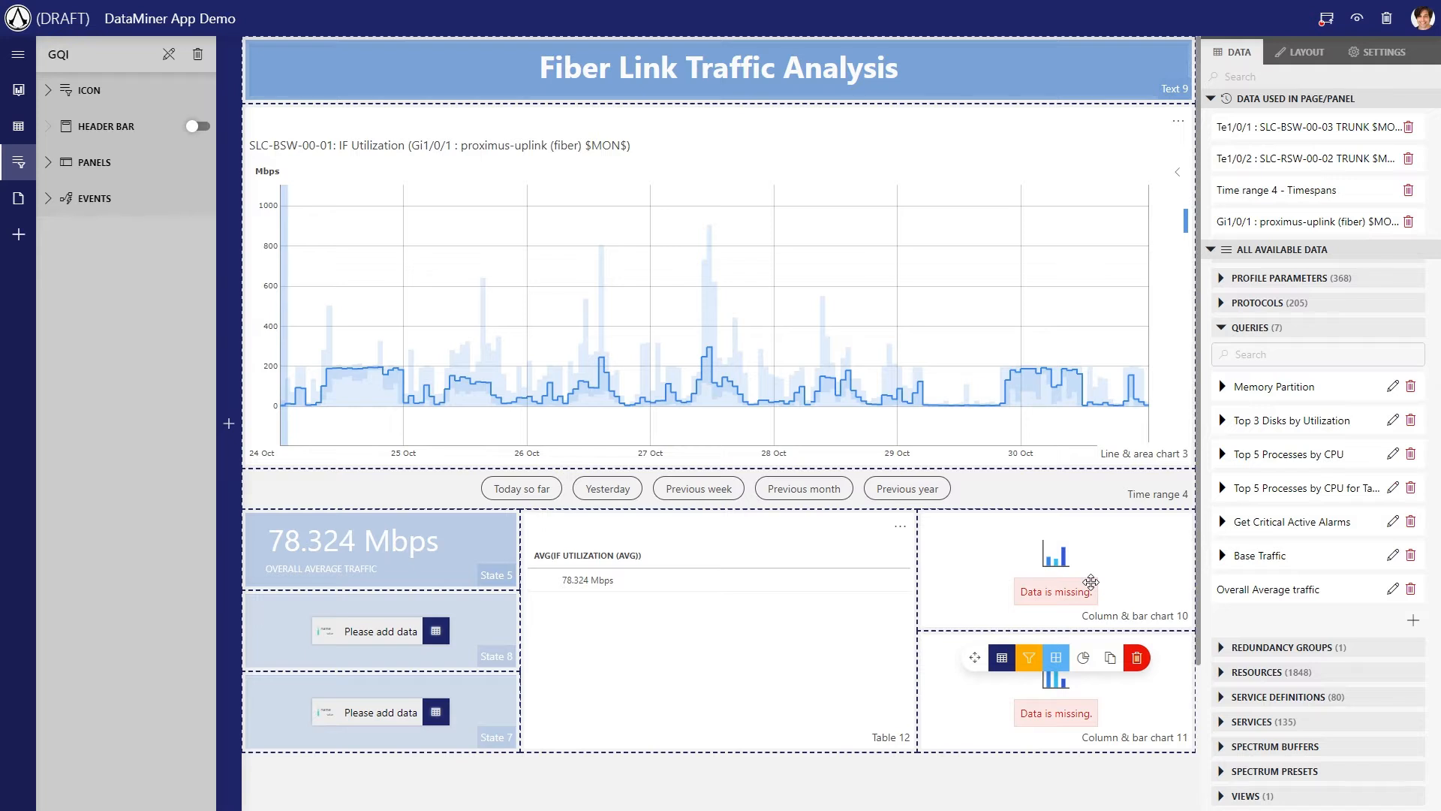
{"action": "left_click", "coordinate": [1414, 620]}
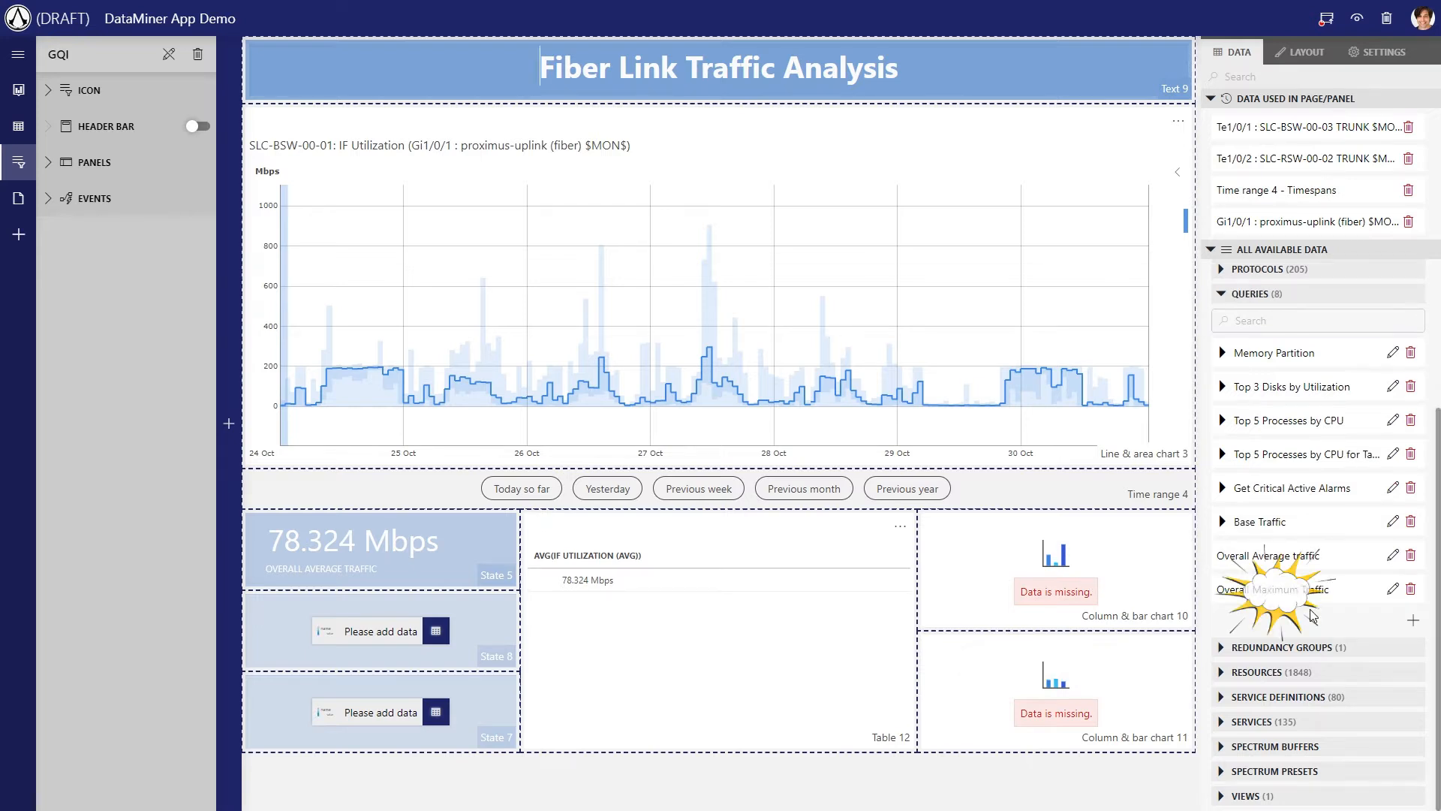
Aggregate IF Utilization (Max) with the Maximum method in the Overall Maximum Traffic query and finish editing it
{"action": "left_click", "coordinate": [1393, 582]}
{"action": "scroll", "coordinate": [1297, 614], "scroll_direction": "down", "scroll_amount": 3}
{"action": "left_click", "coordinate": [1285, 647]}
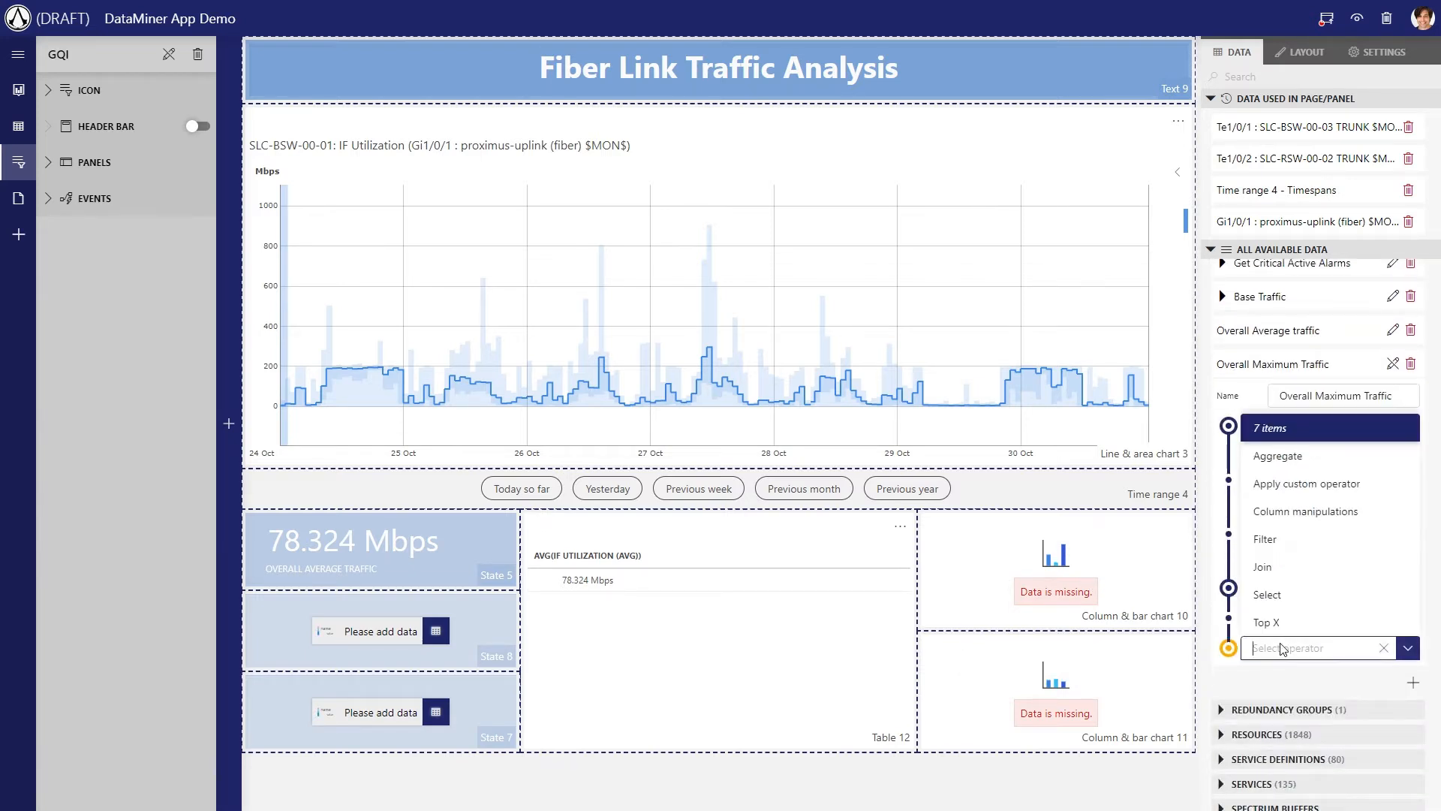
{"action": "left_click", "coordinate": [1277, 456]}
{"action": "left_click", "coordinate": [1321, 677]}
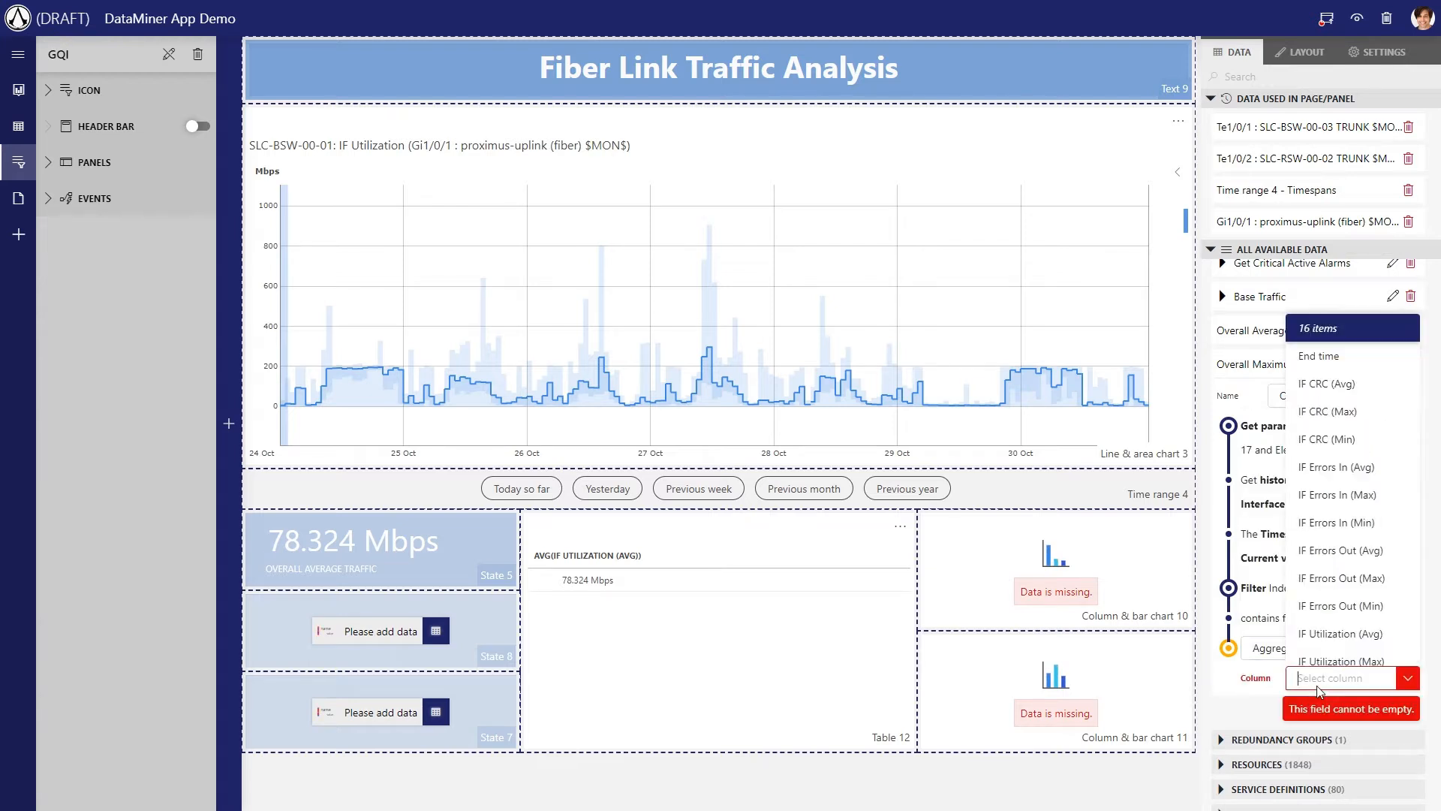
{"action": "type", "text": "uti"}
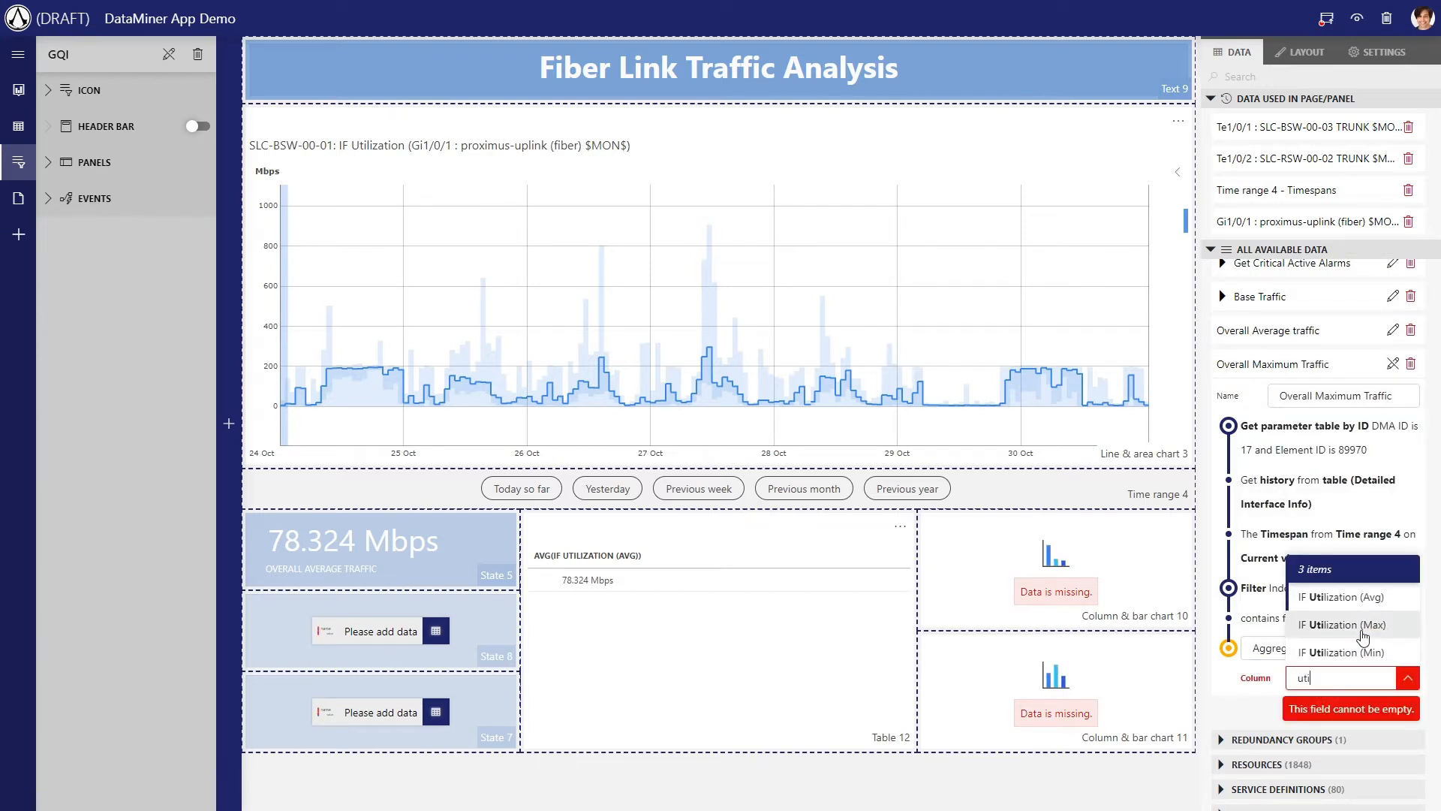
{"action": "left_click", "coordinate": [1344, 625]}
{"action": "left_click", "coordinate": [1343, 707]}
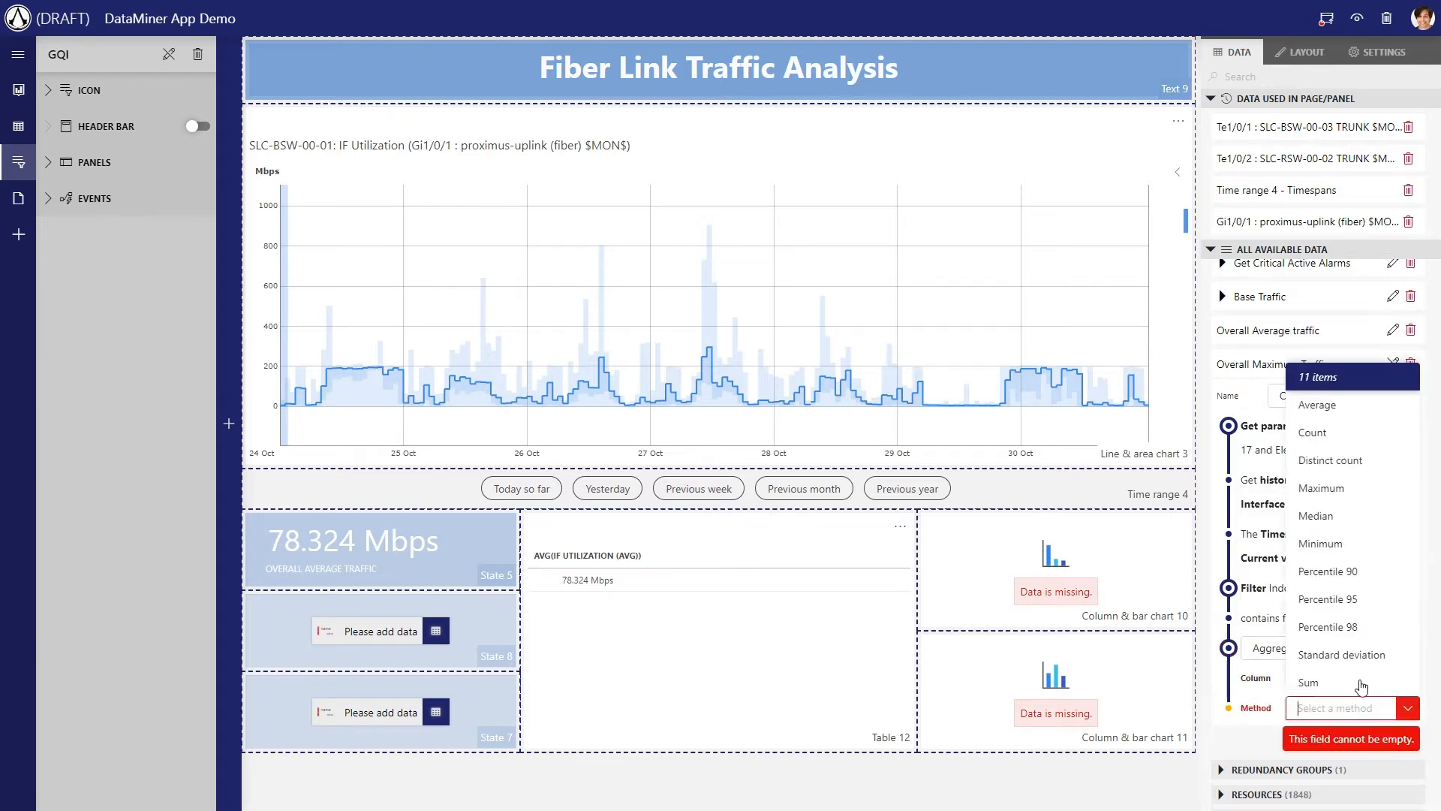
{"action": "left_click", "coordinate": [1335, 489]}
{"action": "left_click", "coordinate": [1393, 364]}
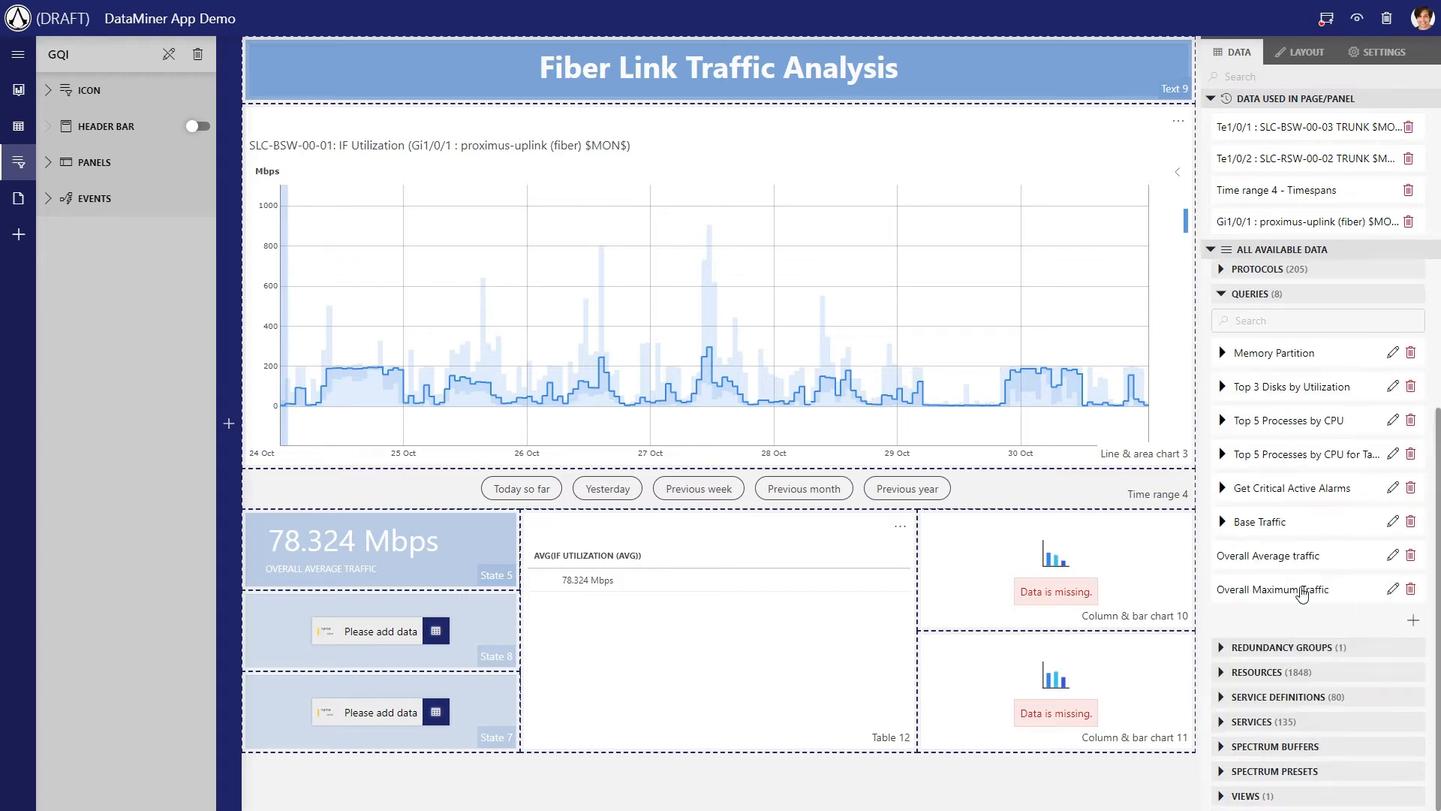
Show the Overall Maximum Traffic query in State 8 and set that component's design to Large
{"action": "left_click_drag", "start_coordinate": [1302, 593], "coordinate": [391, 634]}
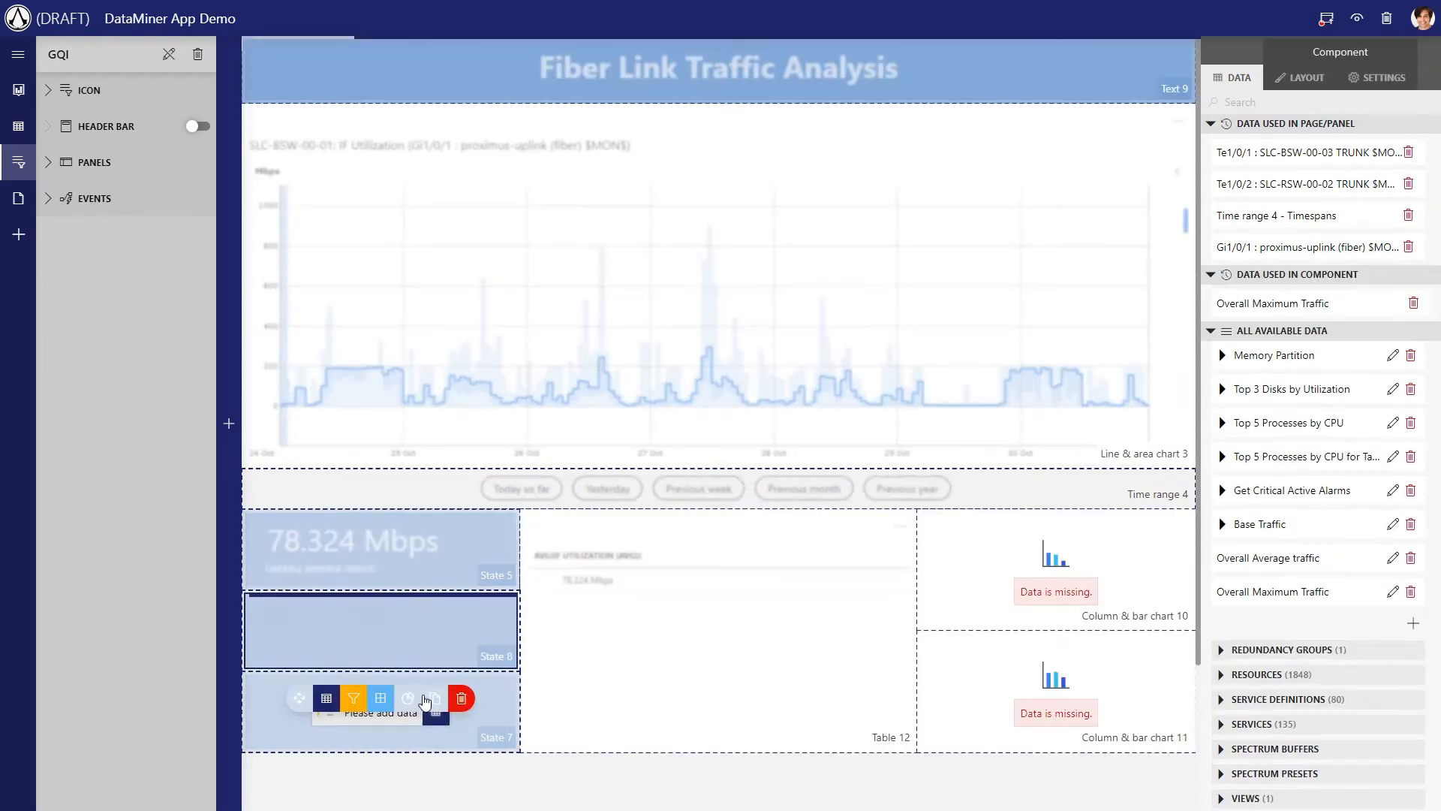
{"action": "left_click", "coordinate": [1306, 77]}
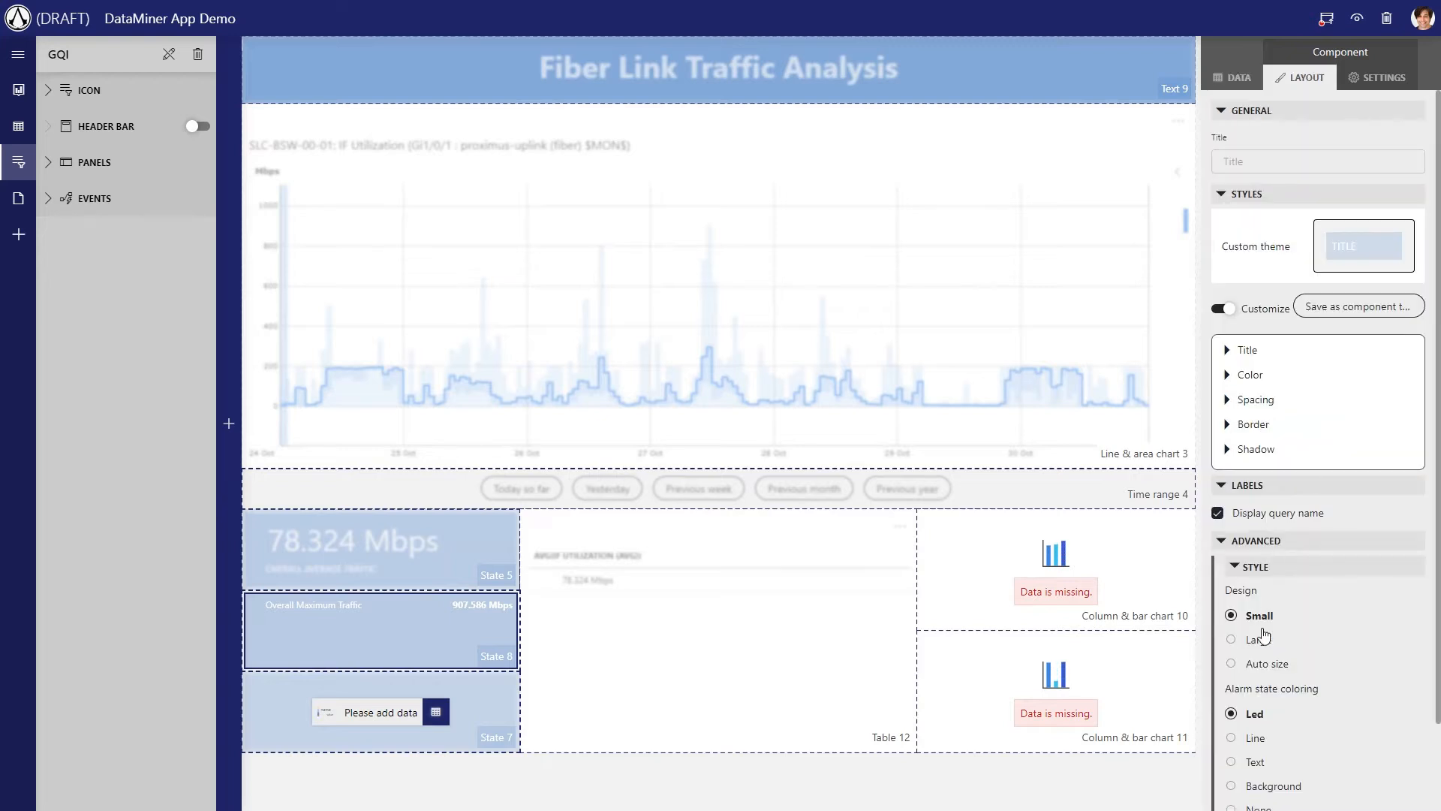
{"action": "left_click", "coordinate": [1264, 638]}
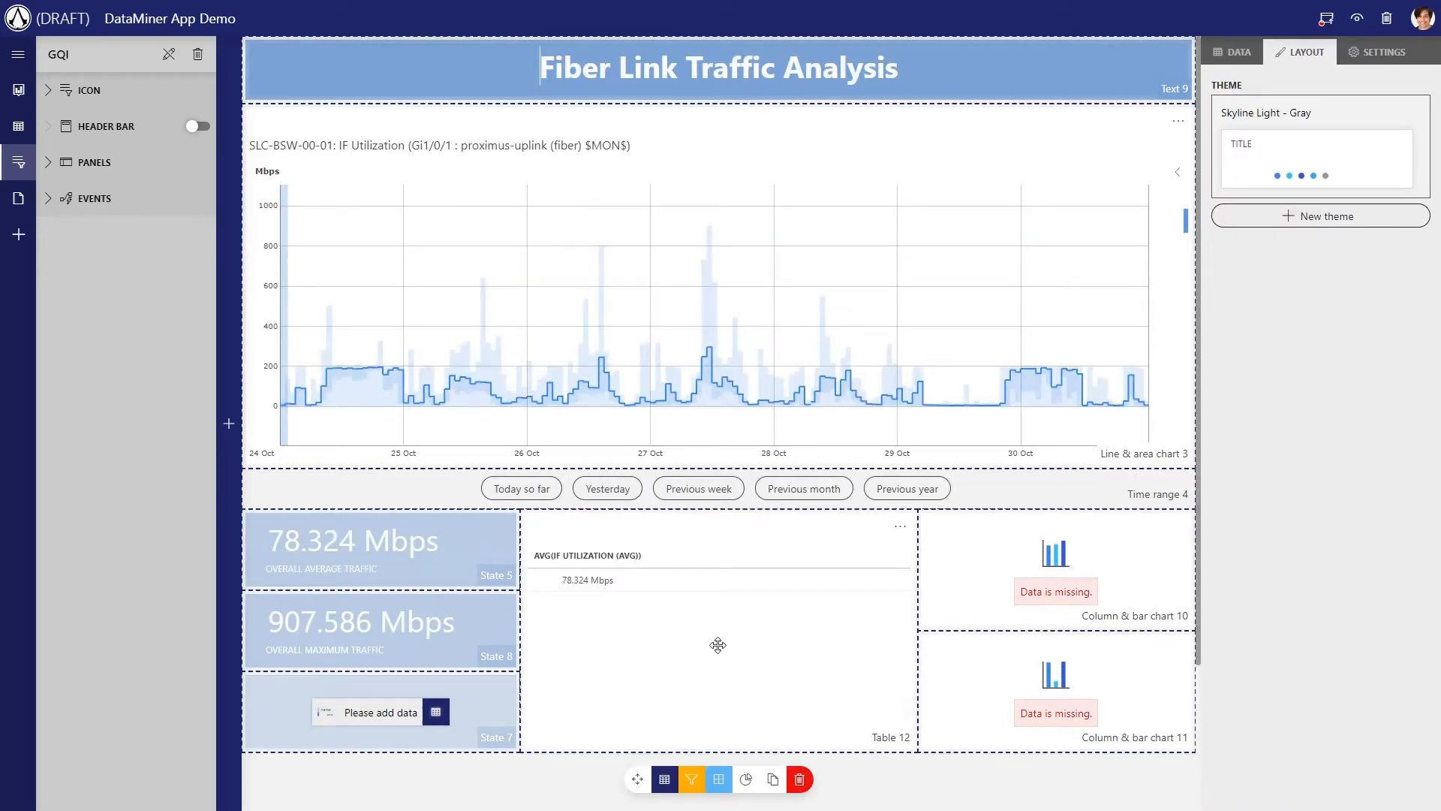
Compare the overall average and maximum traffic for Yesterday, Today so far and Previous week
{"action": "left_click", "coordinate": [608, 489]}
{"action": "left_click", "coordinate": [536, 490]}
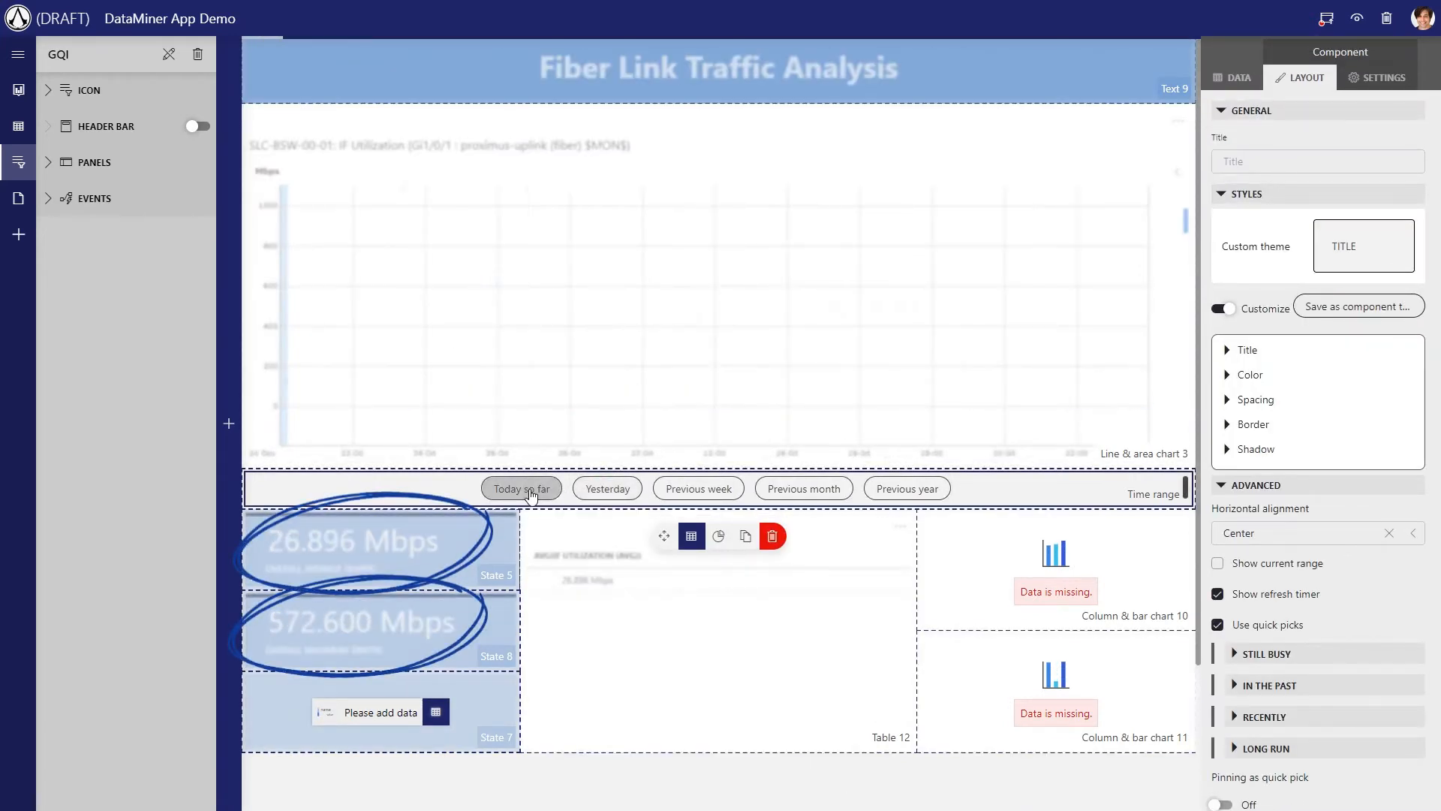
{"action": "left_click", "coordinate": [699, 489]}
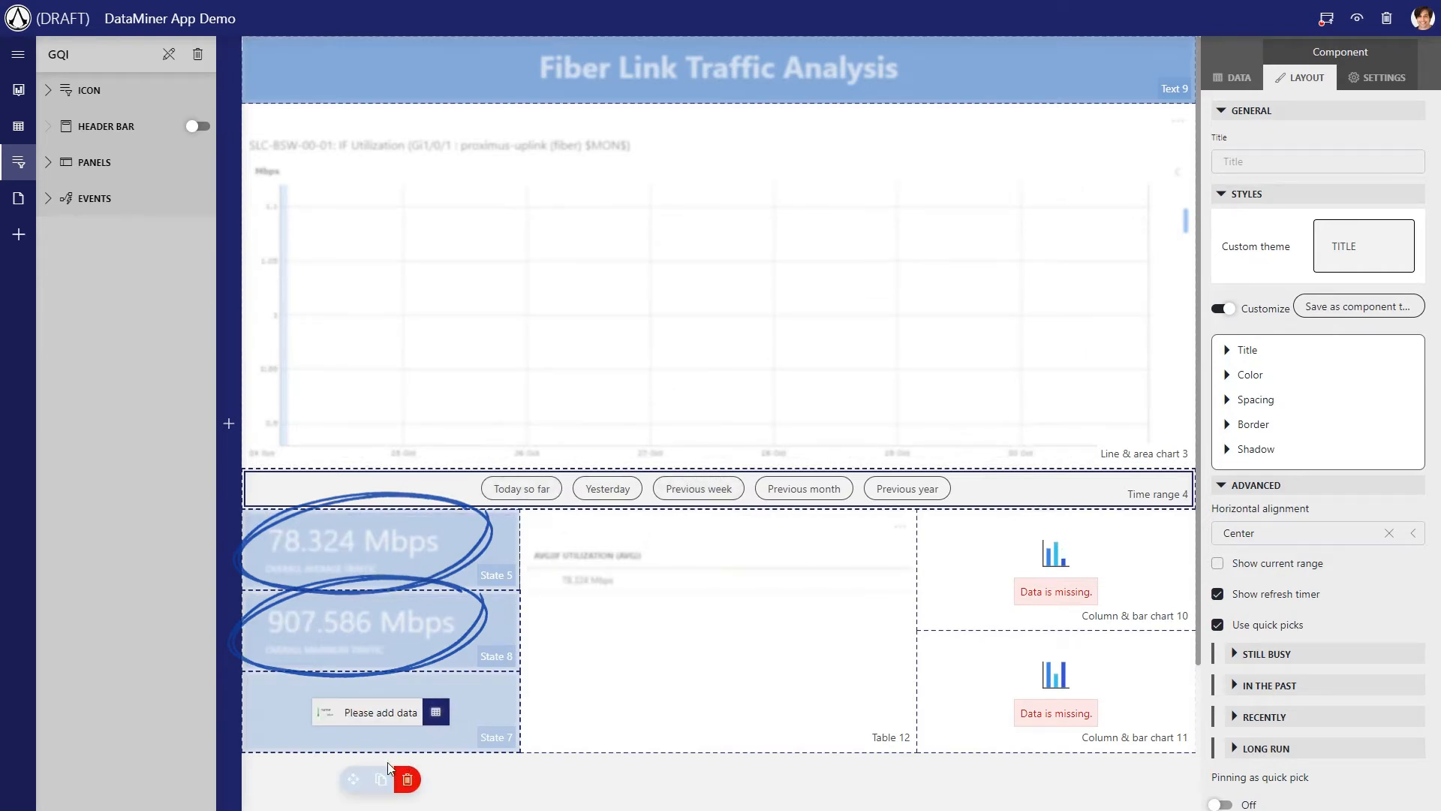
{"action": "left_click", "coordinate": [473, 785]}
Check the interface history table together with the traffic states for Yesterday and Previous week
{"action": "left_click", "coordinate": [540, 608]}
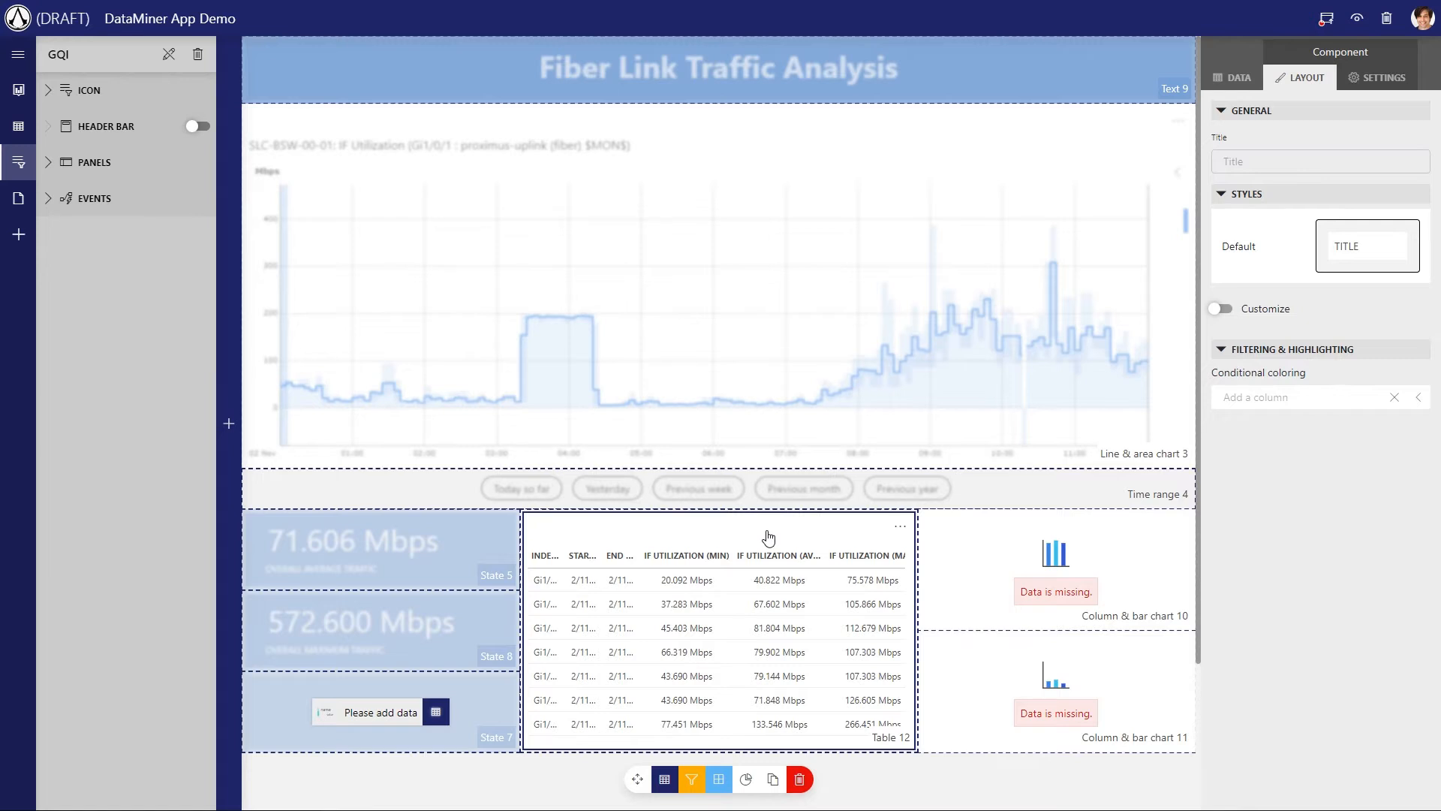
{"action": "left_click", "coordinate": [608, 492]}
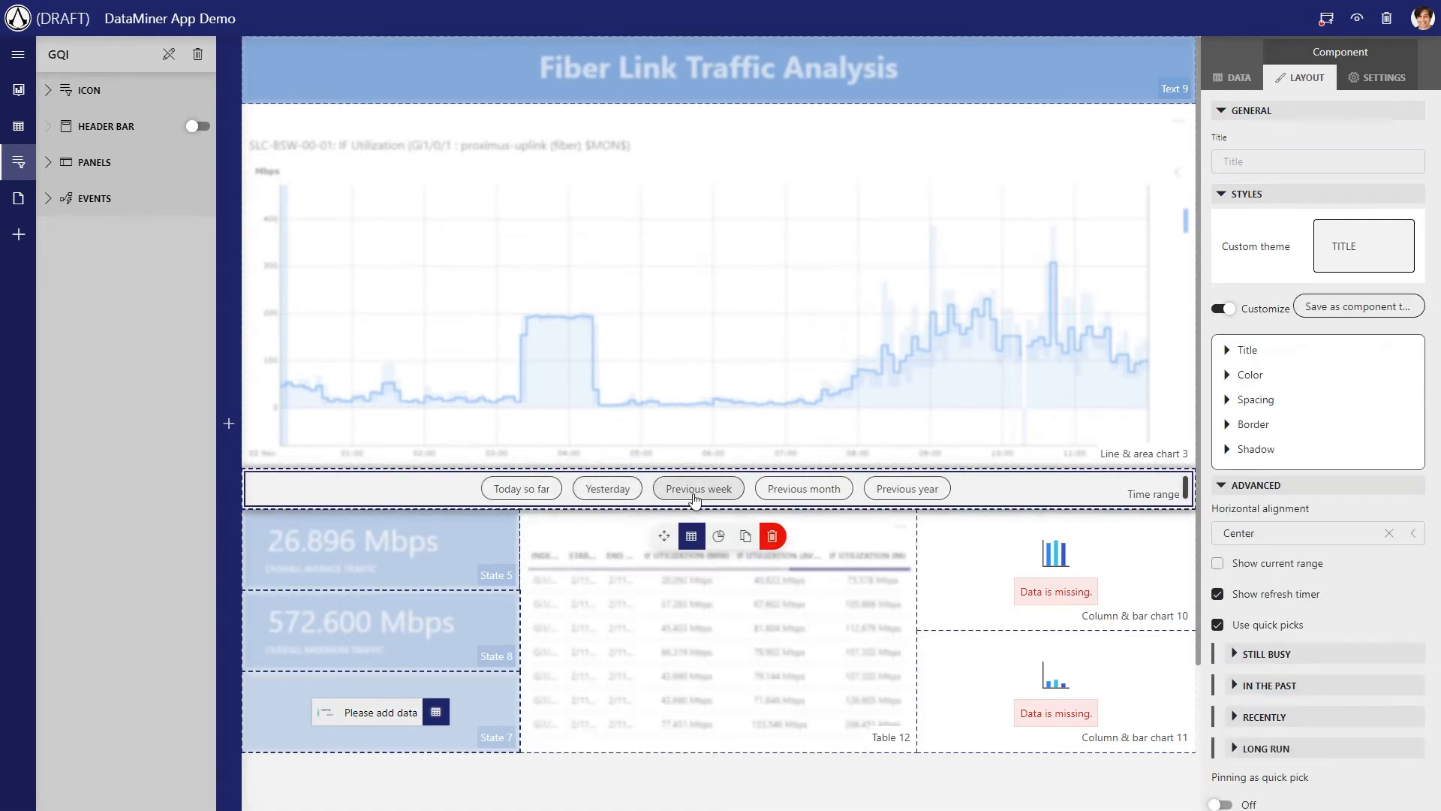
{"action": "left_click", "coordinate": [697, 494]}
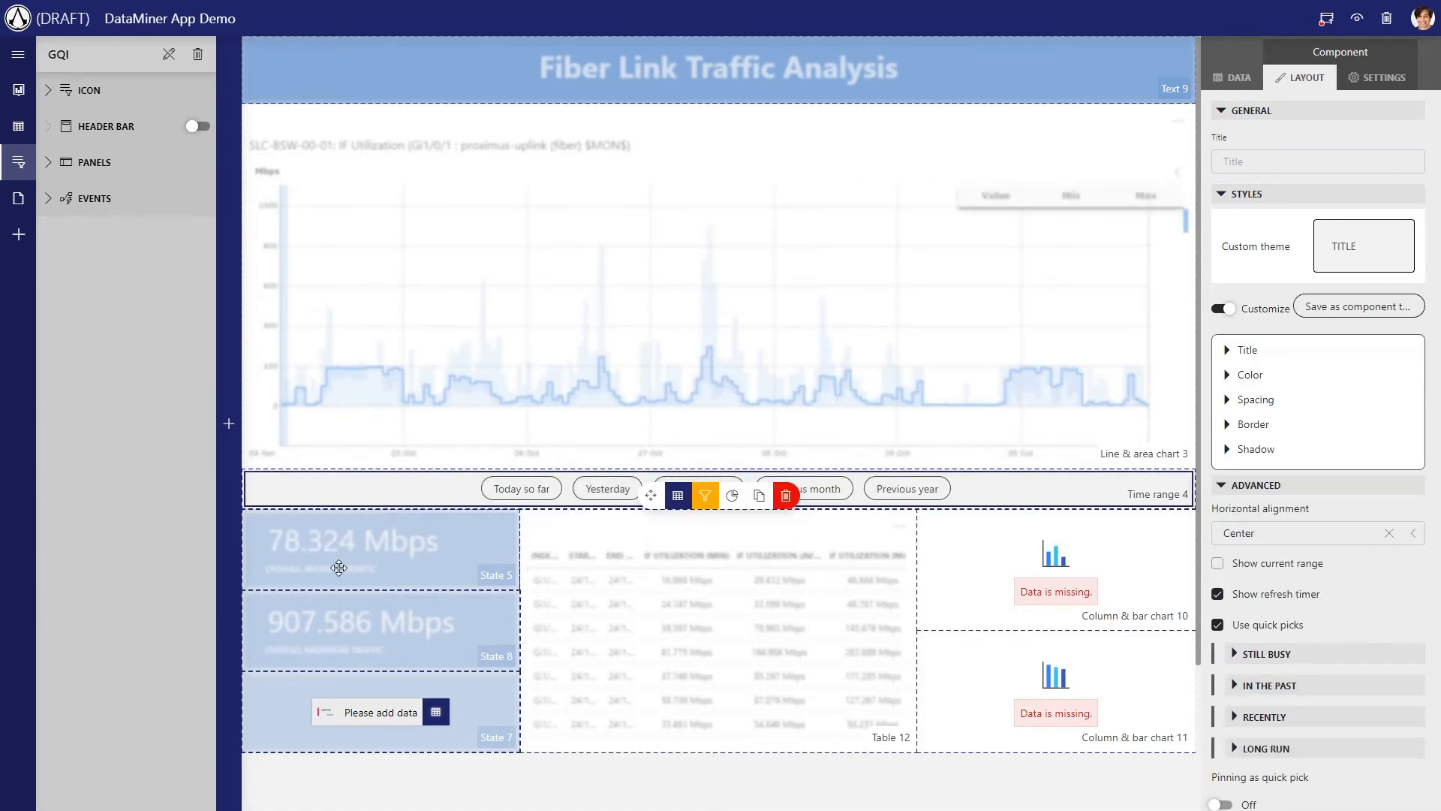
{"action": "left_click", "coordinate": [384, 780]}
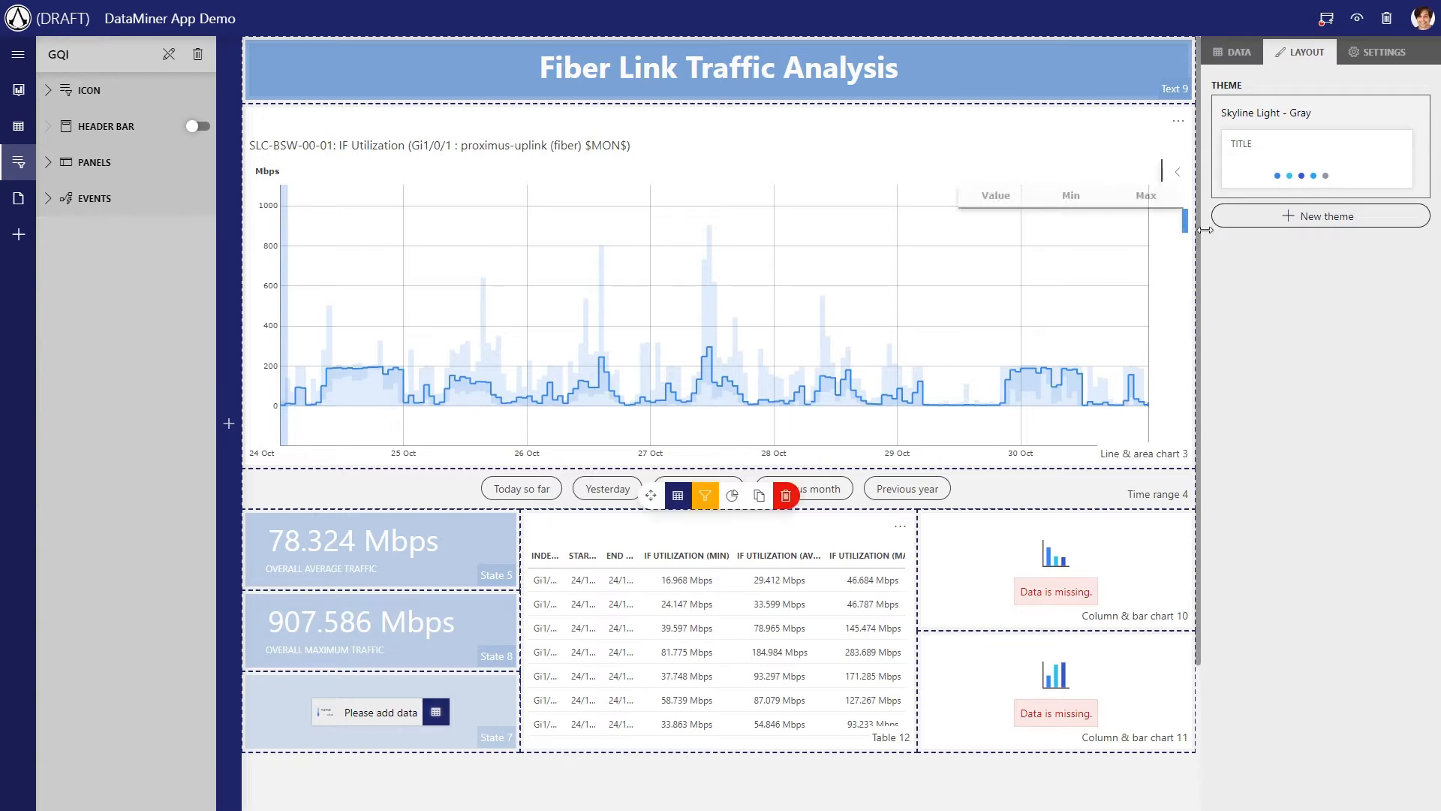
Restrict the Business Maximum Traffic query to a daily pattern on every business day from 08:00 to 18:00 and finish editing it
{"action": "left_click", "coordinate": [1234, 52]}
{"action": "left_click", "coordinate": [1302, 494]}
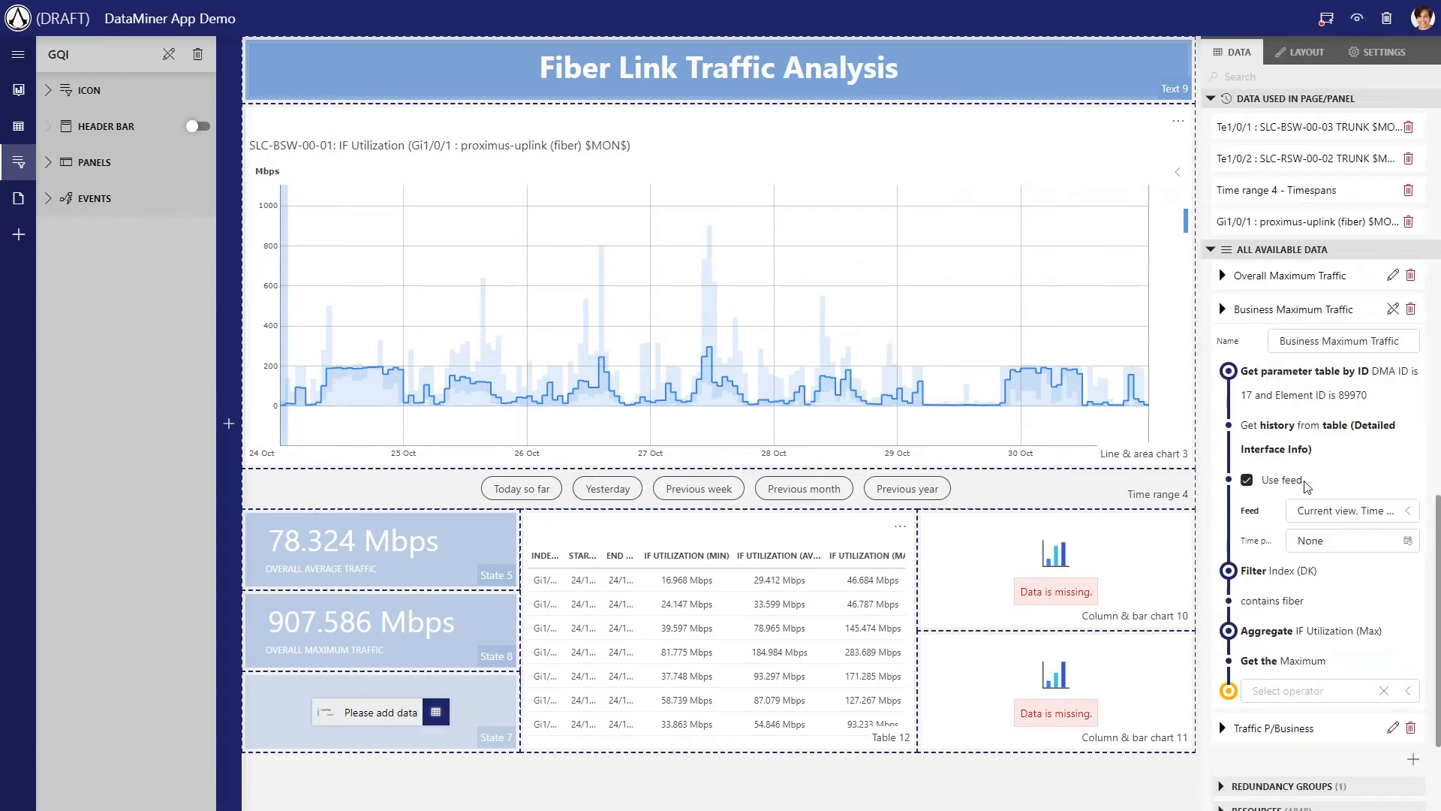
{"action": "left_click", "coordinate": [1319, 548]}
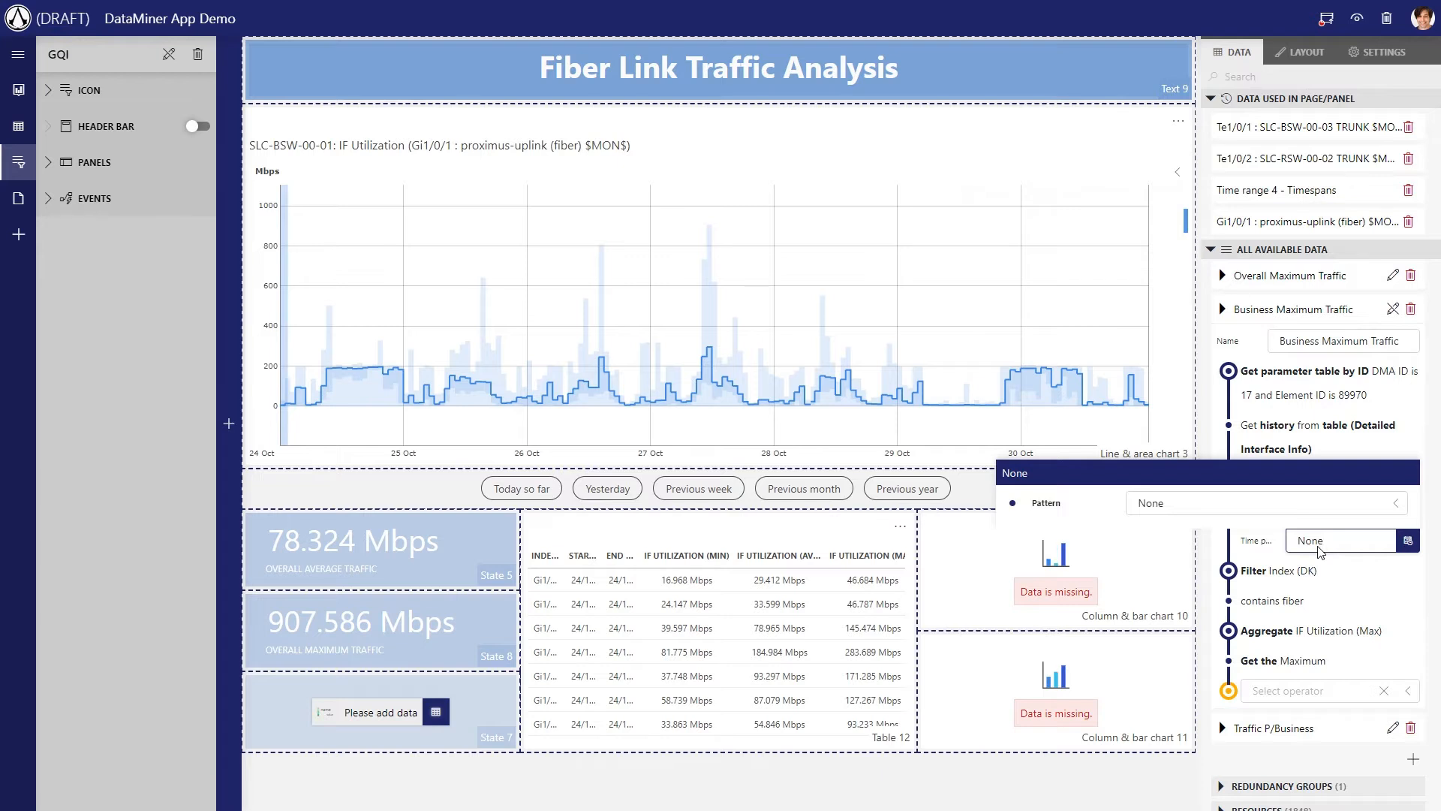
{"action": "left_click", "coordinate": [1322, 511]}
{"action": "left_click", "coordinate": [1191, 399]}
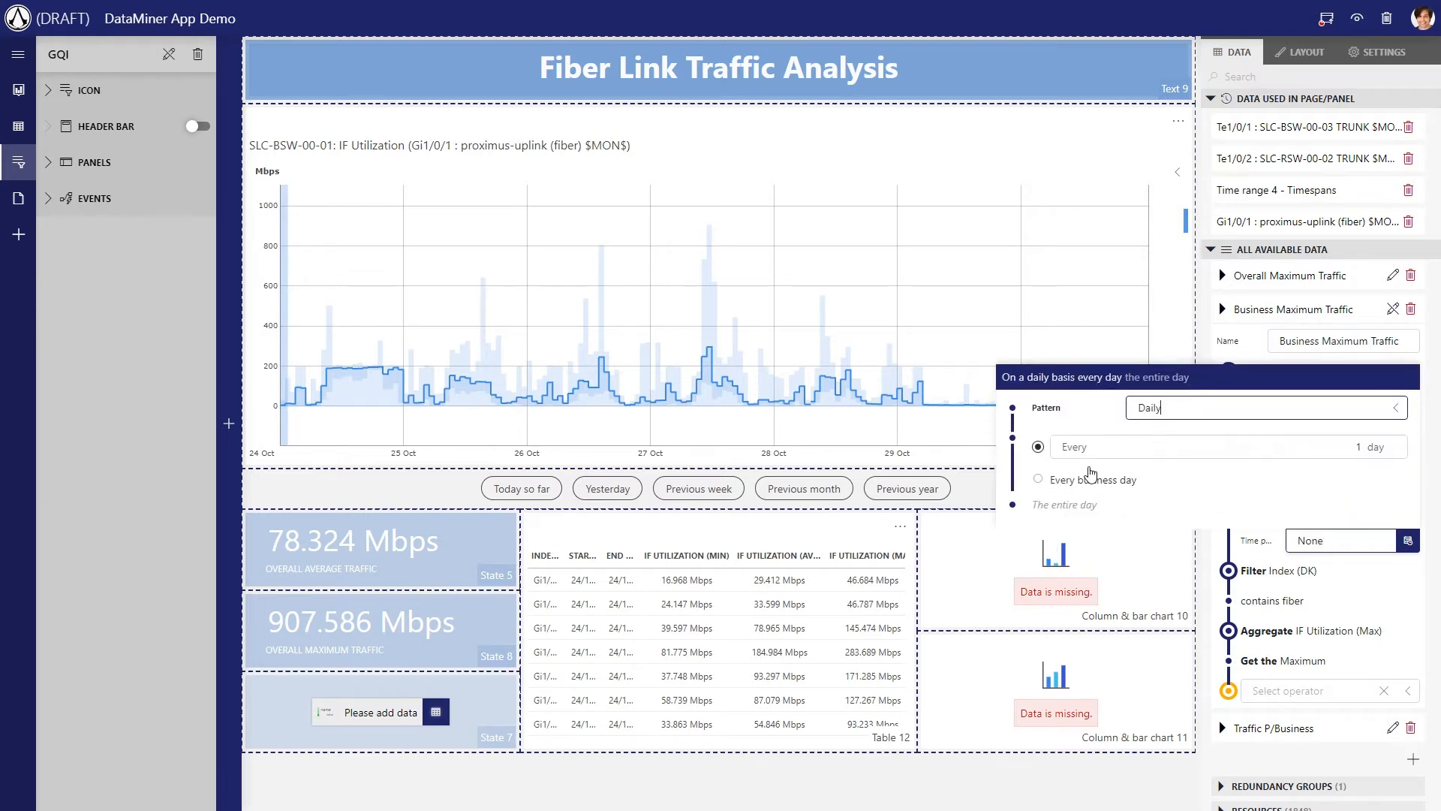
{"action": "left_click", "coordinate": [1068, 505]}
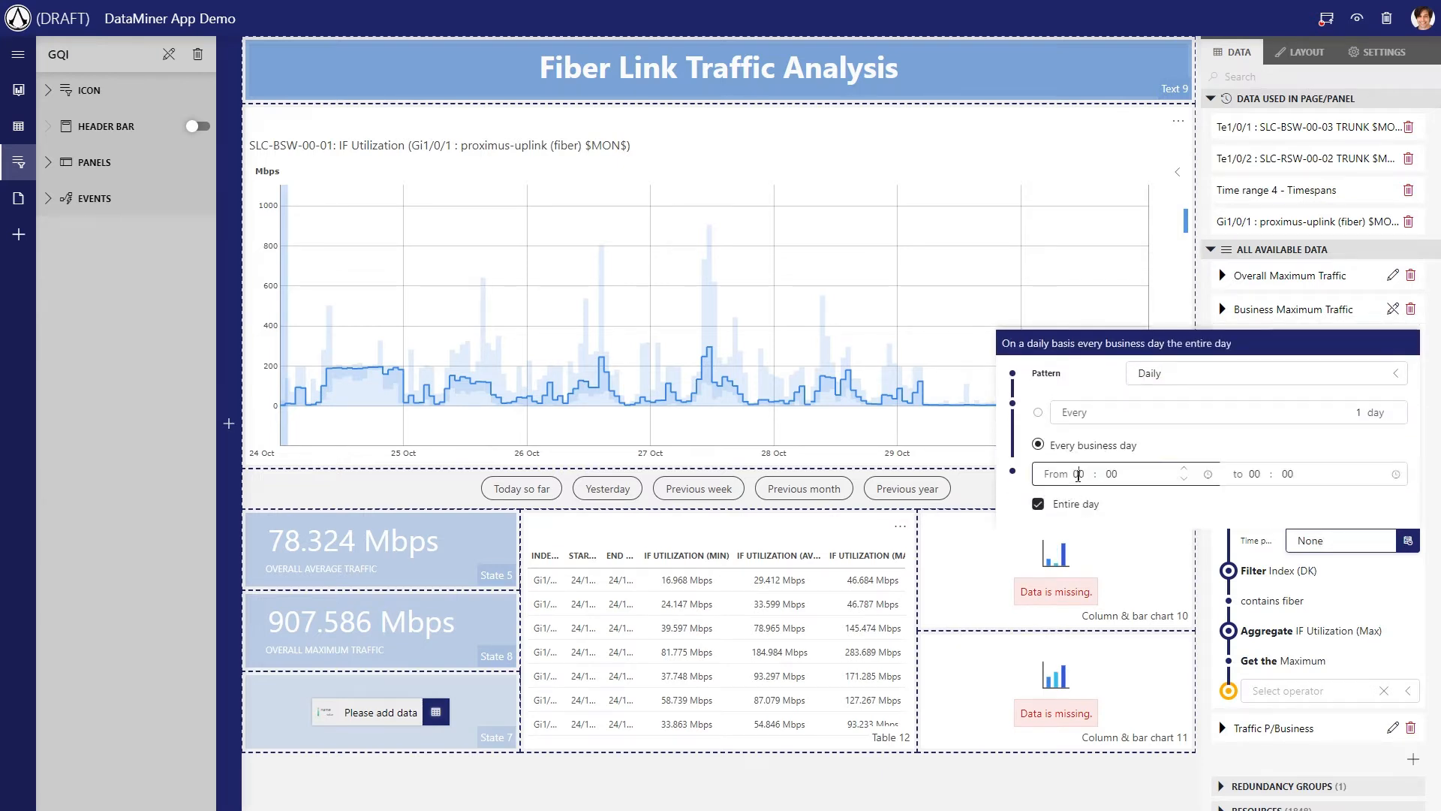
{"action": "type", "text": "08"}
{"action": "key", "text": "Tab"}
{"action": "type", "text": "18"}
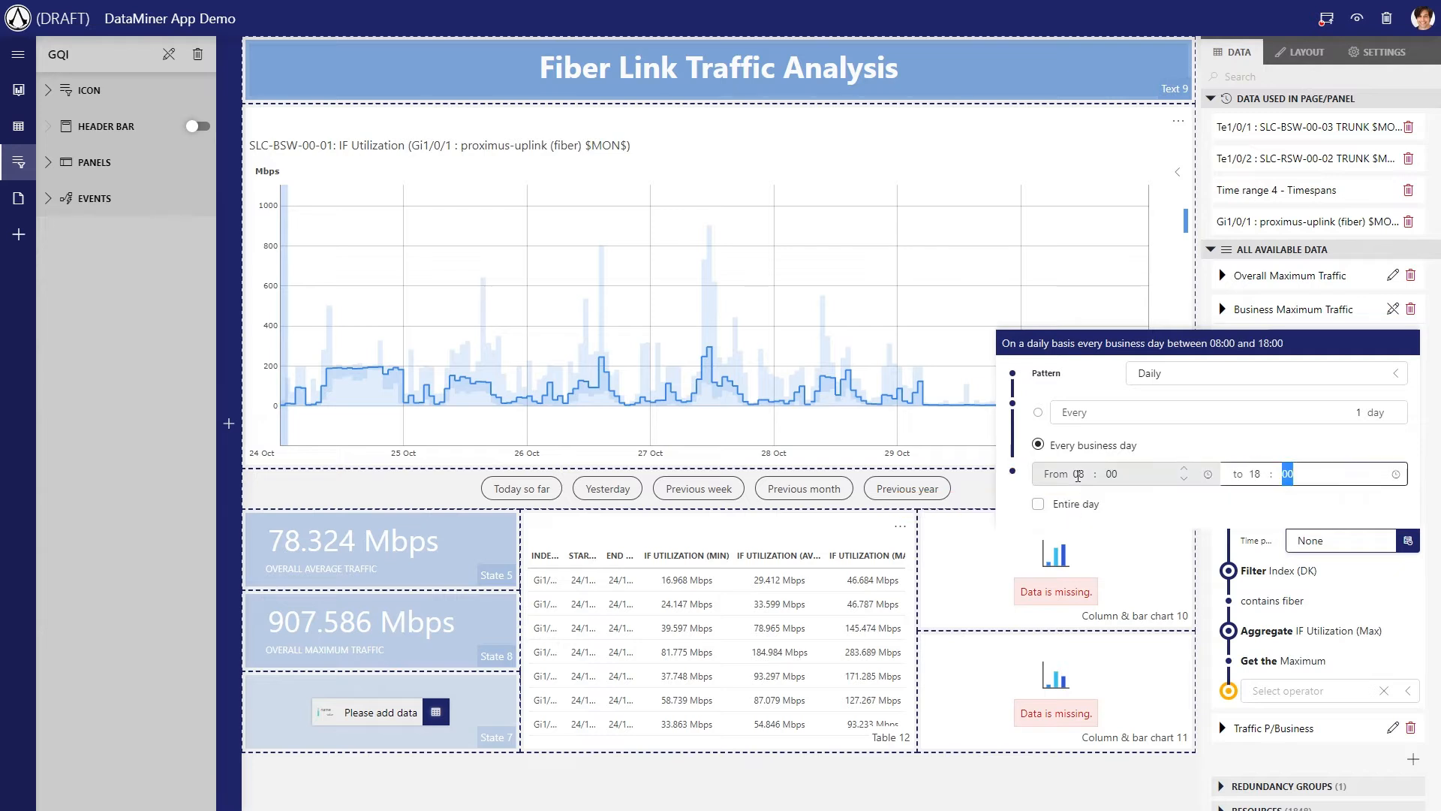
{"action": "left_click", "coordinate": [1231, 320]}
{"action": "left_click", "coordinate": [1393, 310]}
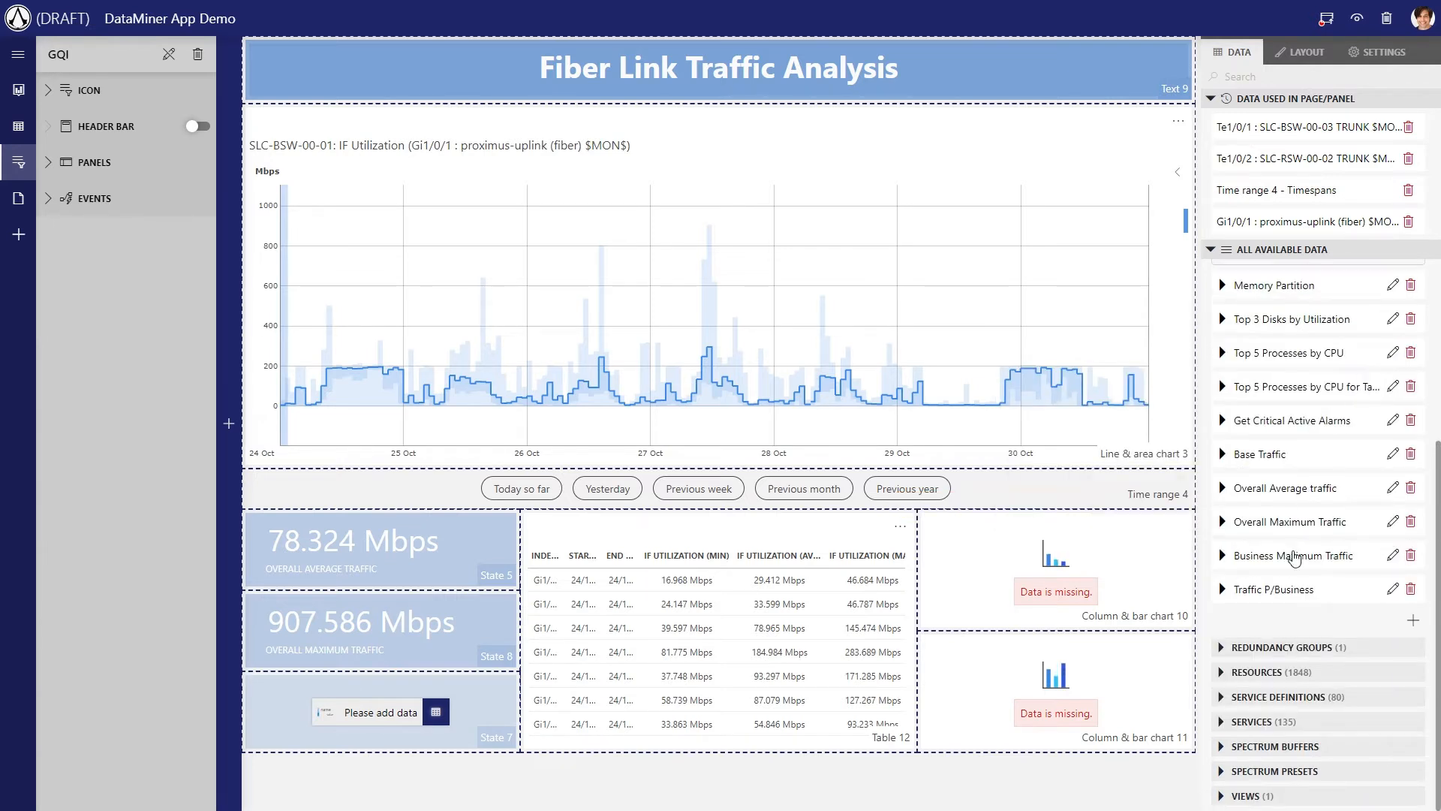
Show the Business Maximum Traffic query in State 7 and set that component's design to Large
{"action": "left_click_drag", "start_coordinate": [1285, 568], "coordinate": [383, 717]}
{"action": "left_click", "coordinate": [1293, 77]}
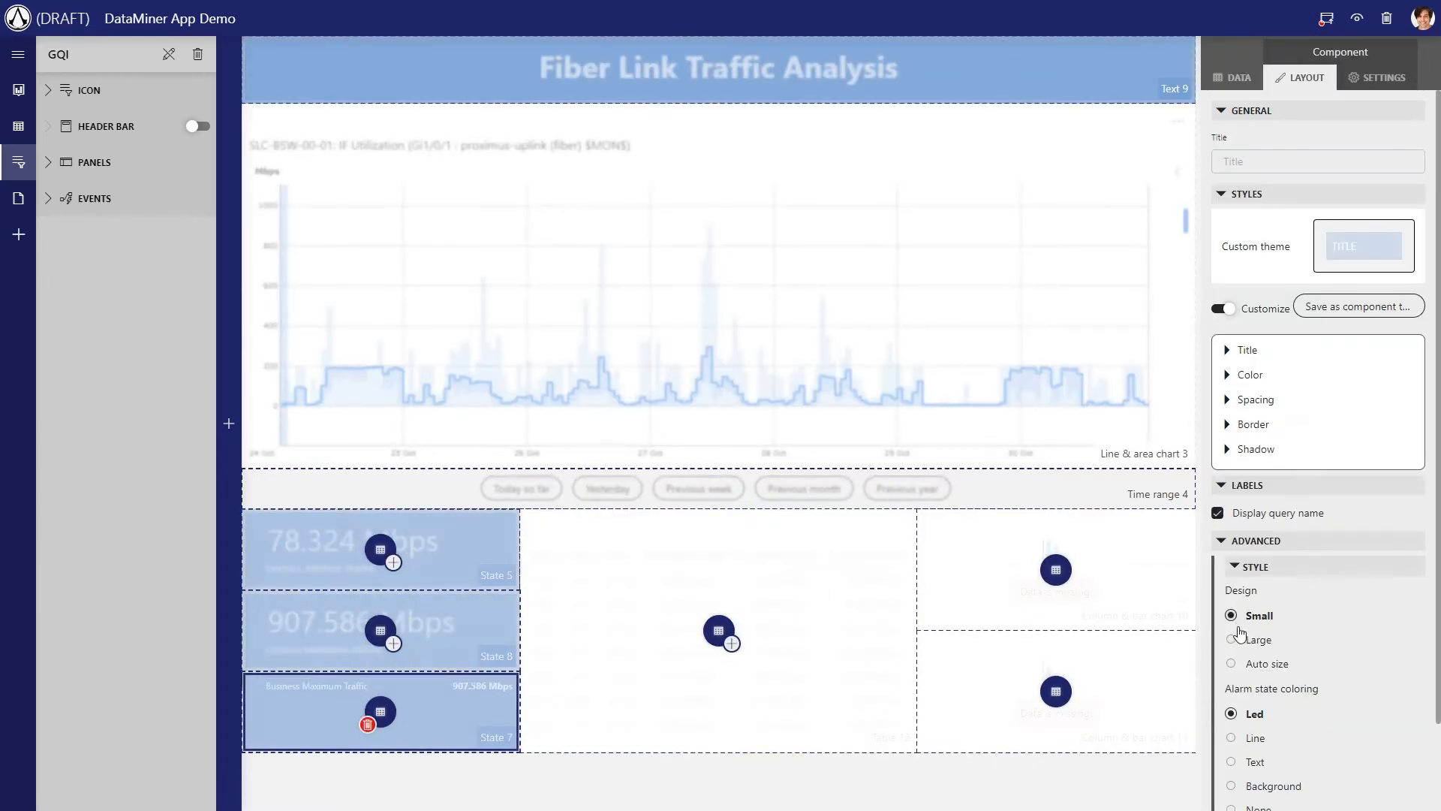
{"action": "left_click", "coordinate": [1252, 639]}
{"action": "left_click", "coordinate": [767, 786]}
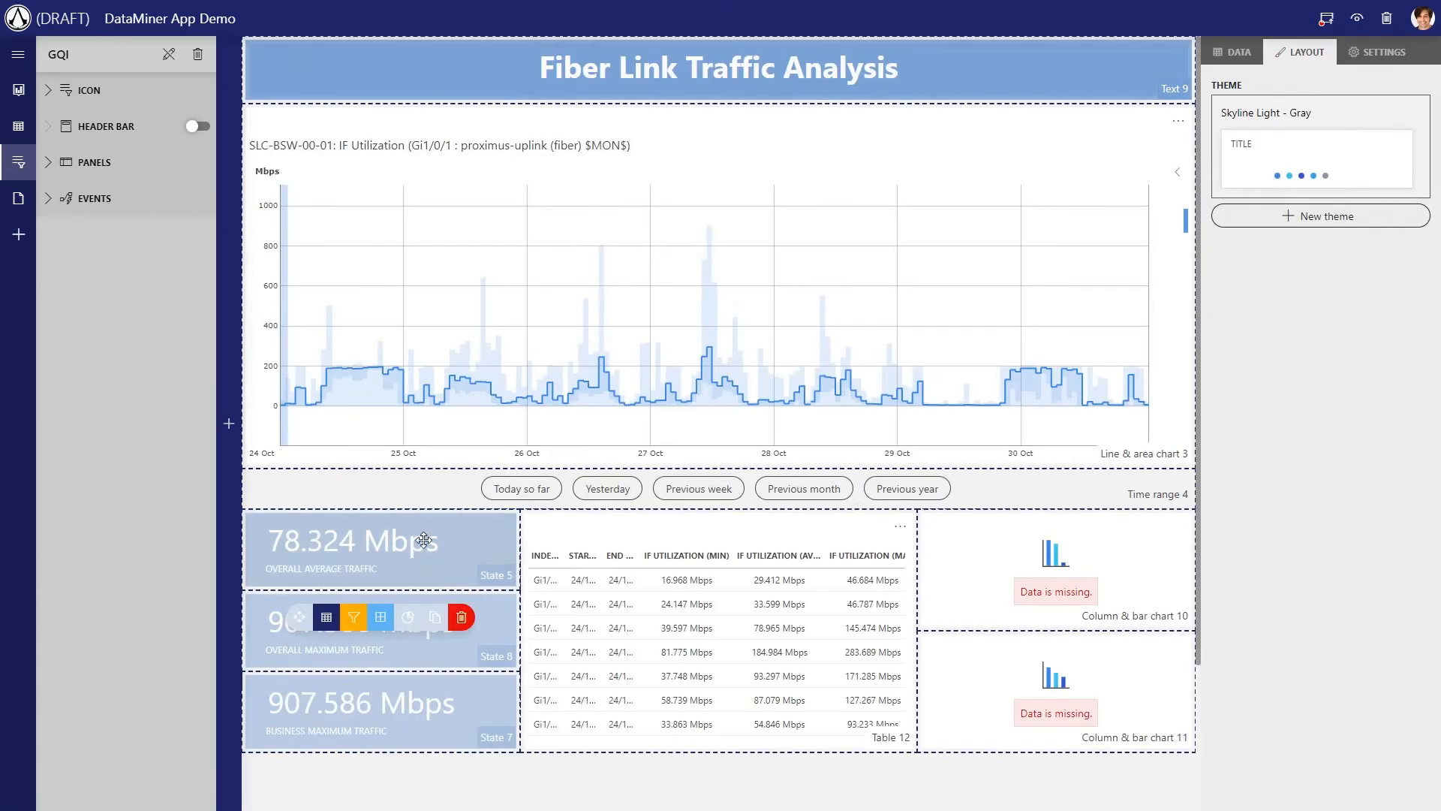
Compare the overall and business traffic states for Yesterday
{"action": "left_click", "coordinate": [603, 496]}
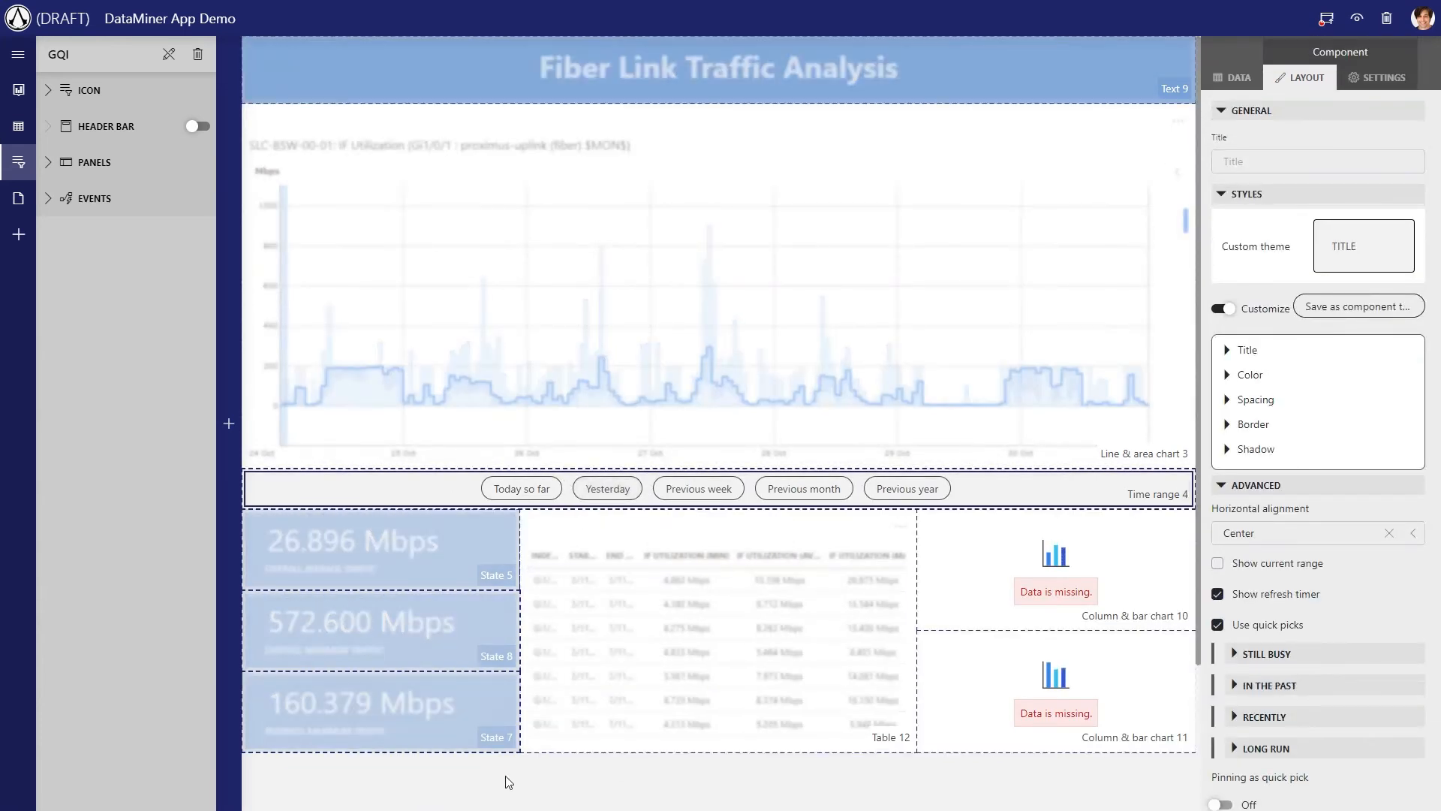
{"action": "left_click", "coordinate": [505, 781]}
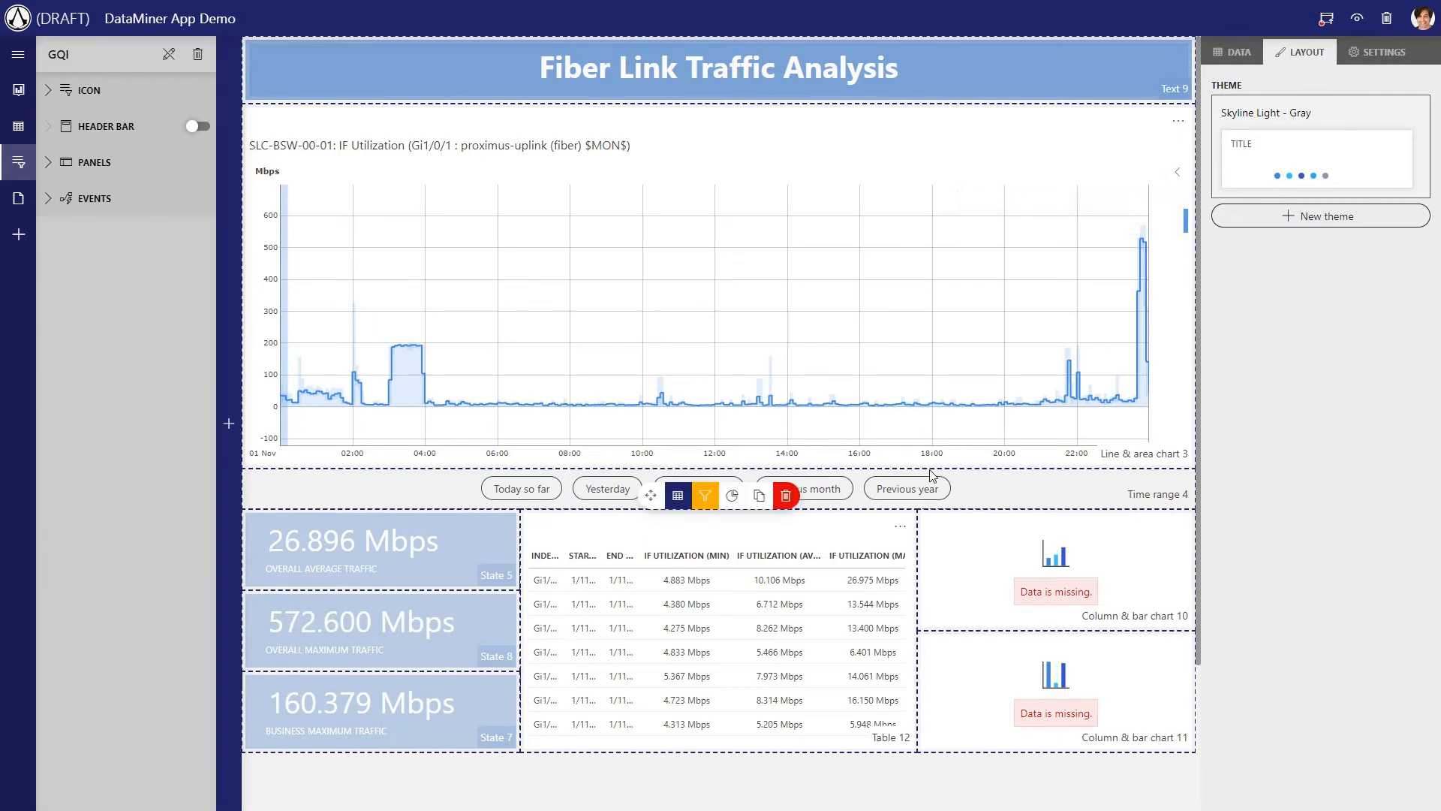
{"action": "left_click", "coordinate": [962, 493]}
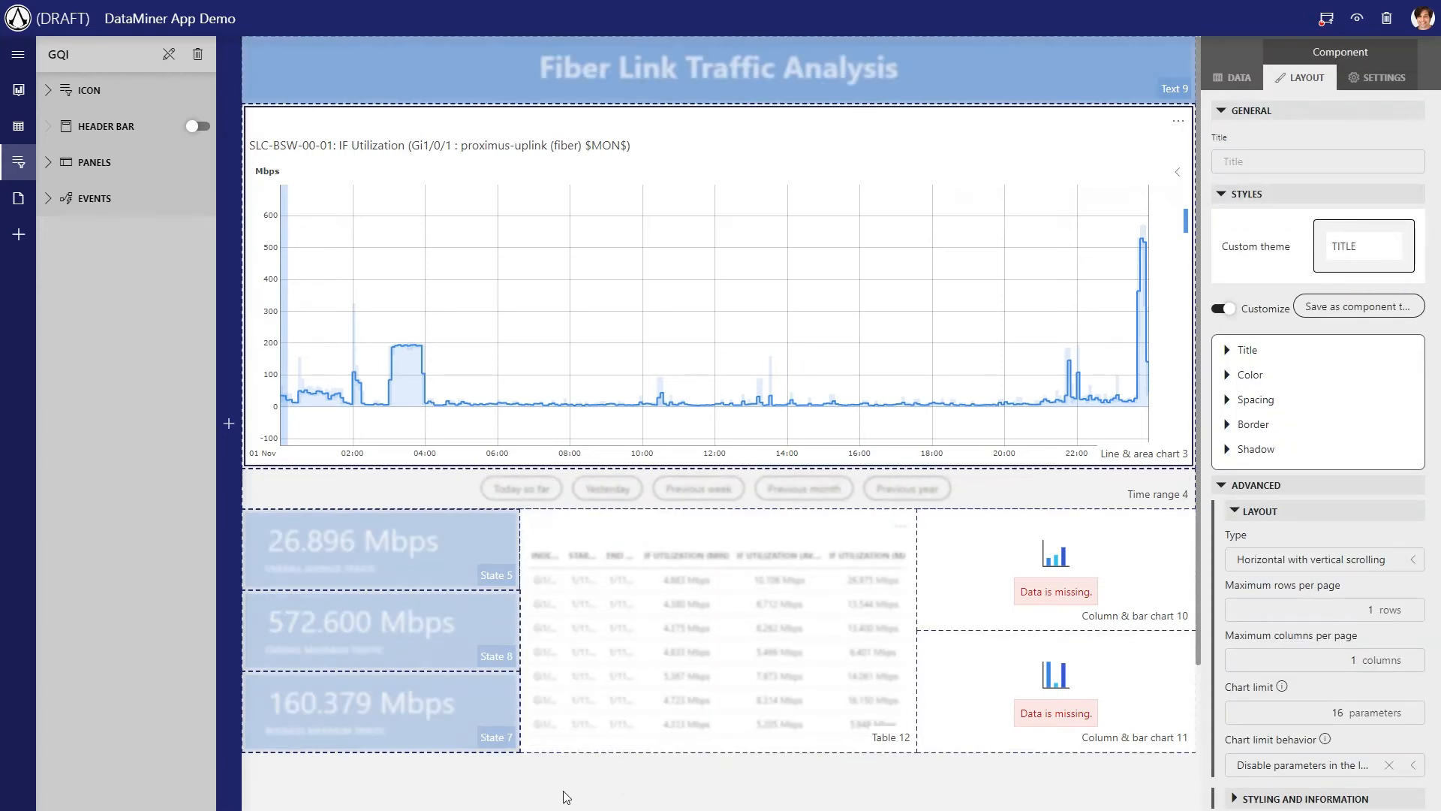
{"action": "left_click", "coordinate": [564, 792]}
Look through the interface history table's rows and widen its Start time column to show the full date and time
{"action": "scroll", "coordinate": [650, 587], "scroll_direction": "down", "scroll_amount": 5}
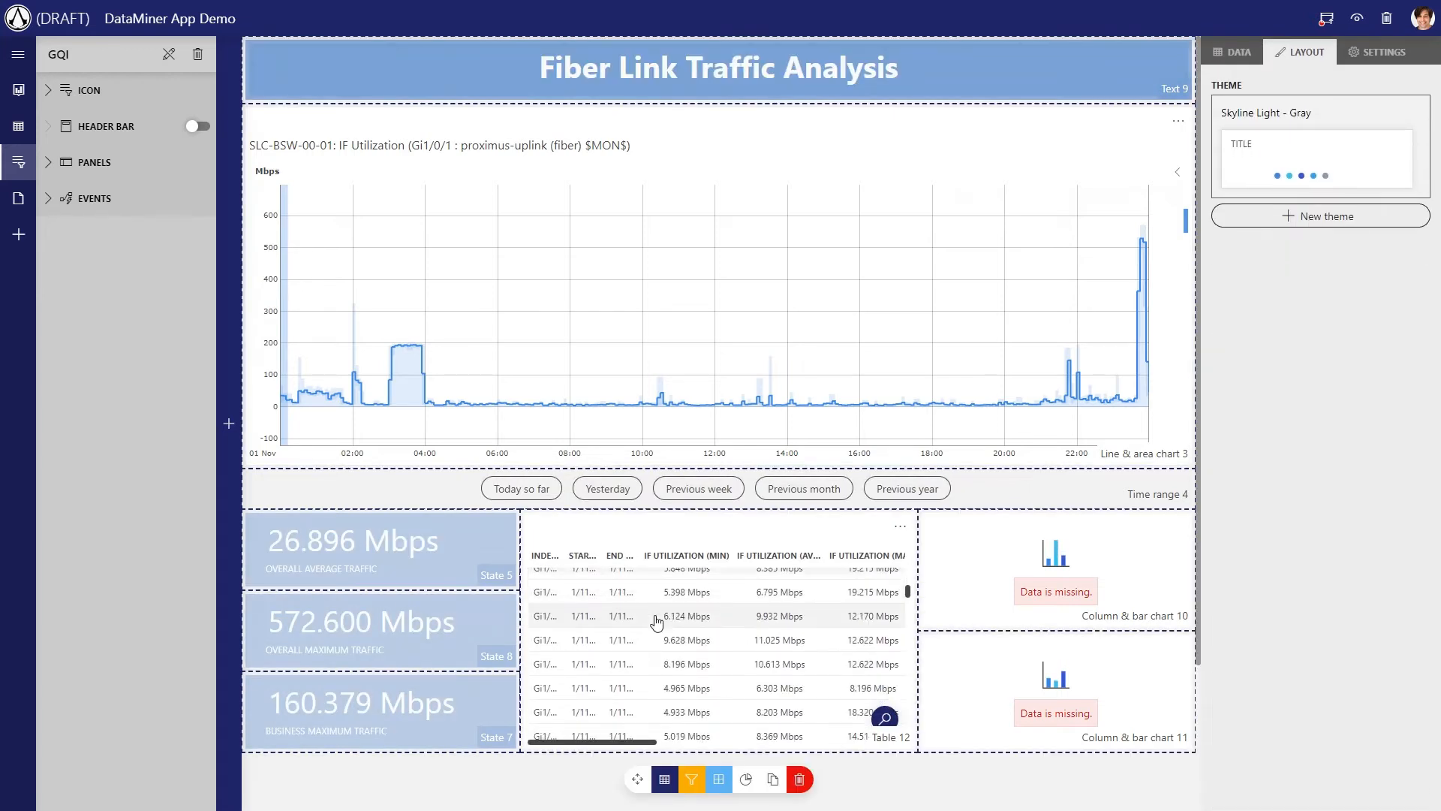
{"action": "scroll", "coordinate": [657, 622], "scroll_direction": "up", "scroll_amount": 3}
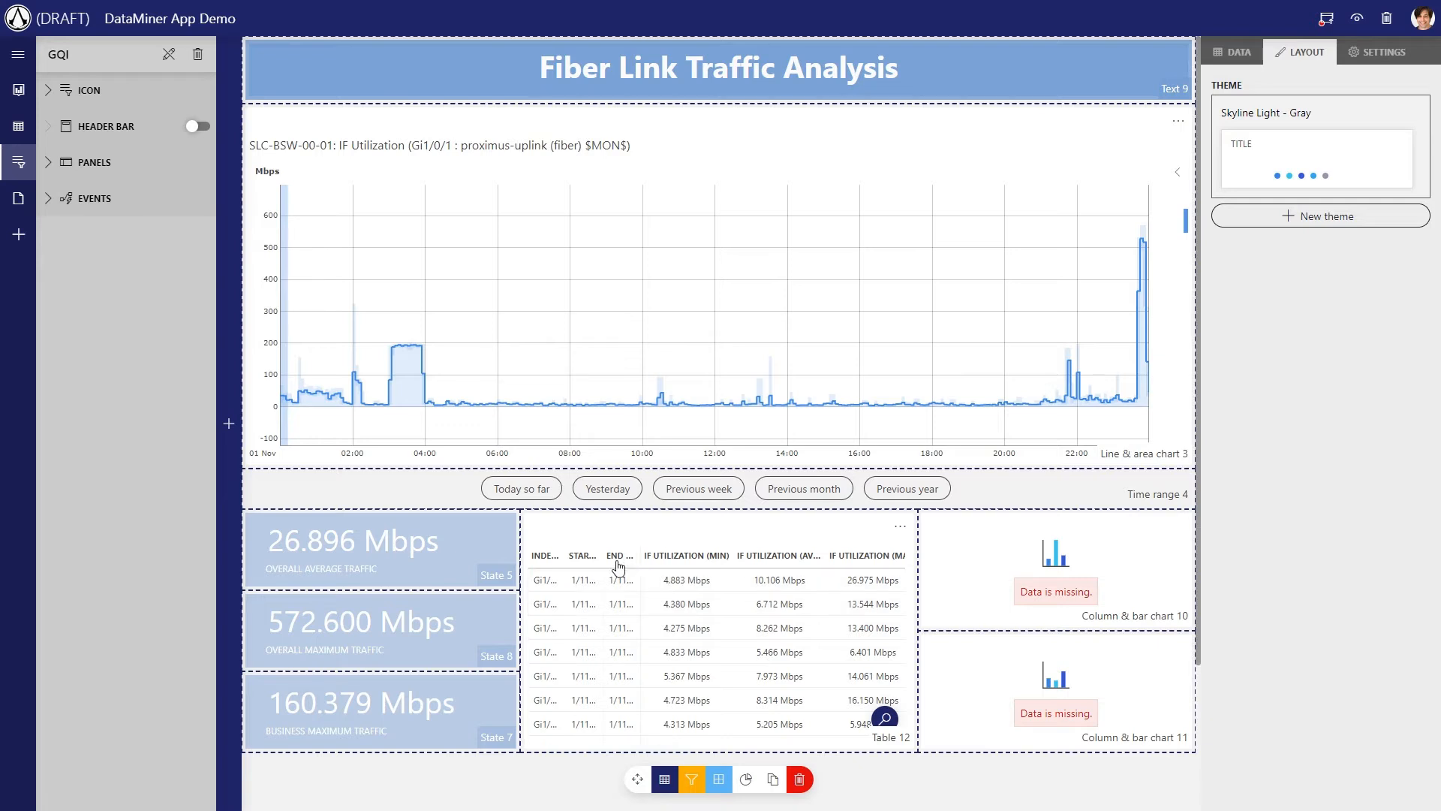
{"action": "left_click_drag", "start_coordinate": [604, 556], "coordinate": [672, 552]}
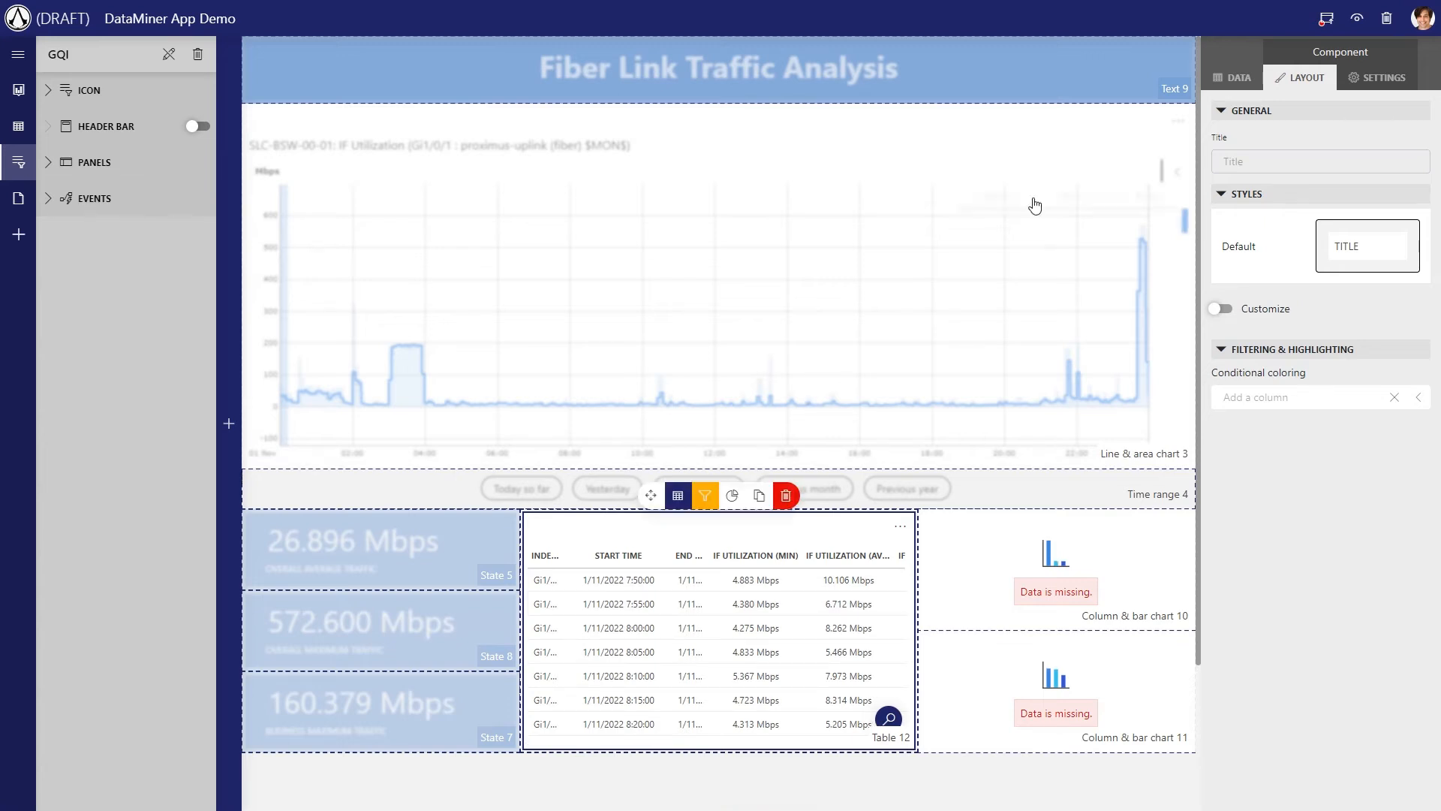
Add a RegexMatch column manipulation on the Start time column to the Traffic P/Business query
{"action": "left_click", "coordinate": [1233, 77]}
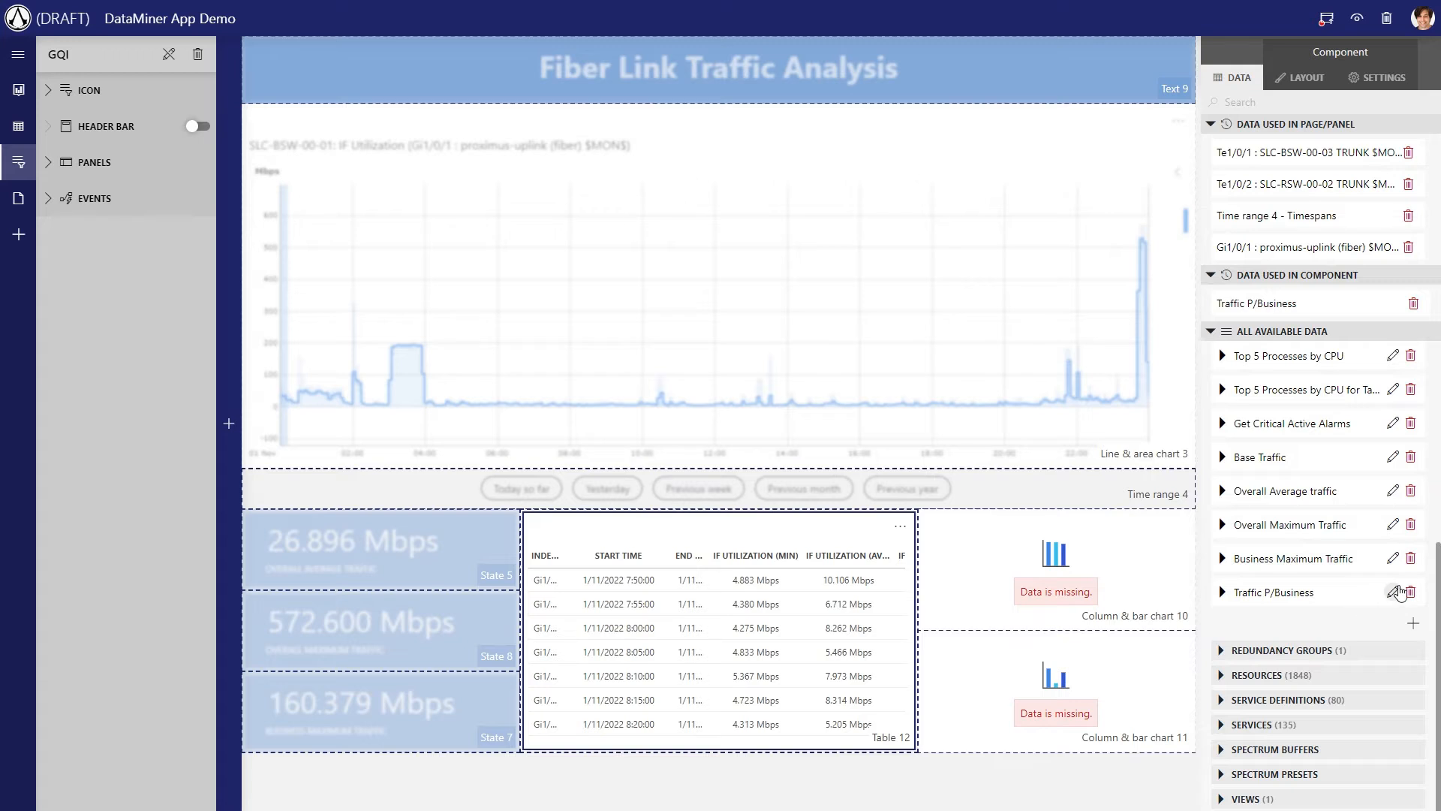
{"action": "left_click", "coordinate": [1394, 592]}
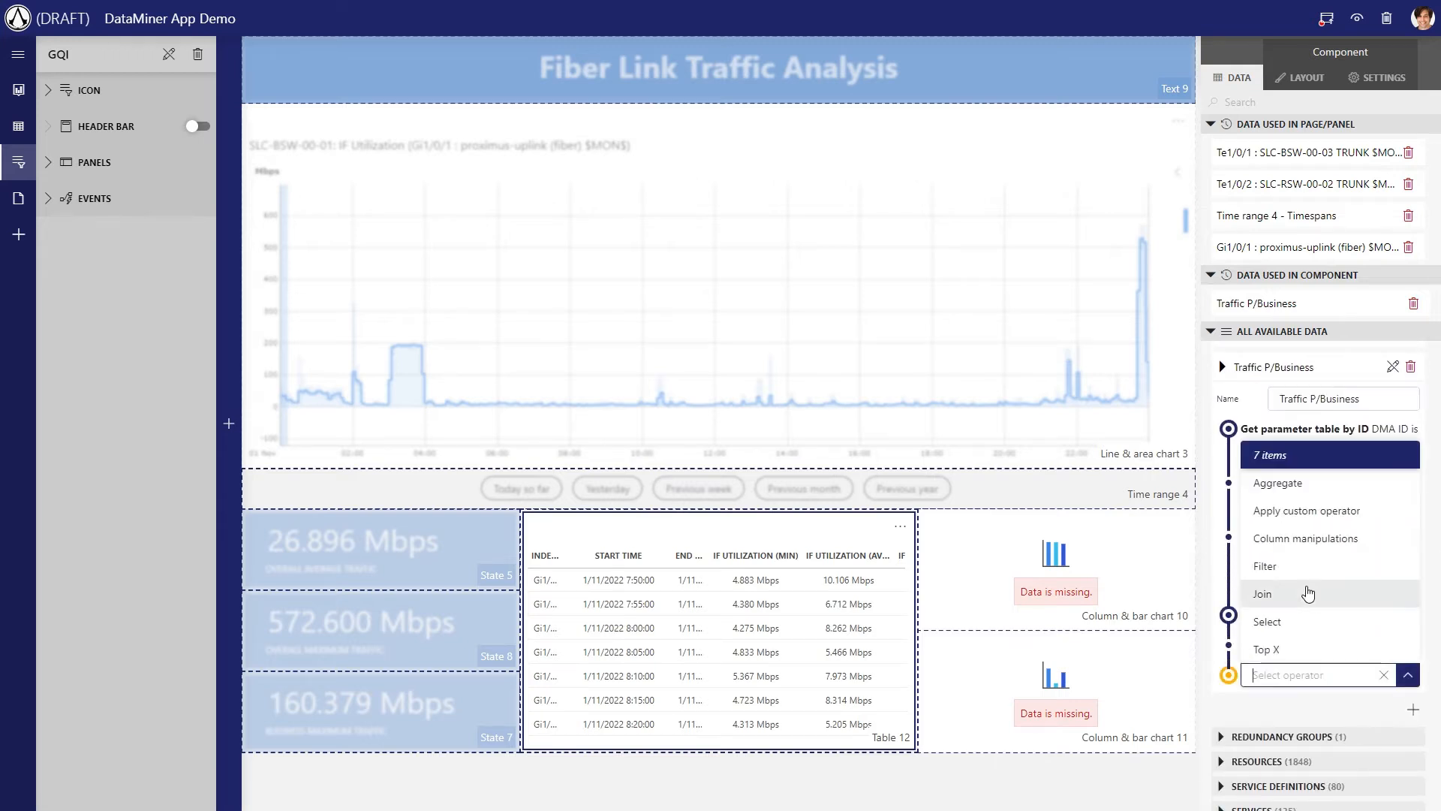
{"action": "left_click", "coordinate": [1306, 538]}
{"action": "left_click", "coordinate": [1313, 679]}
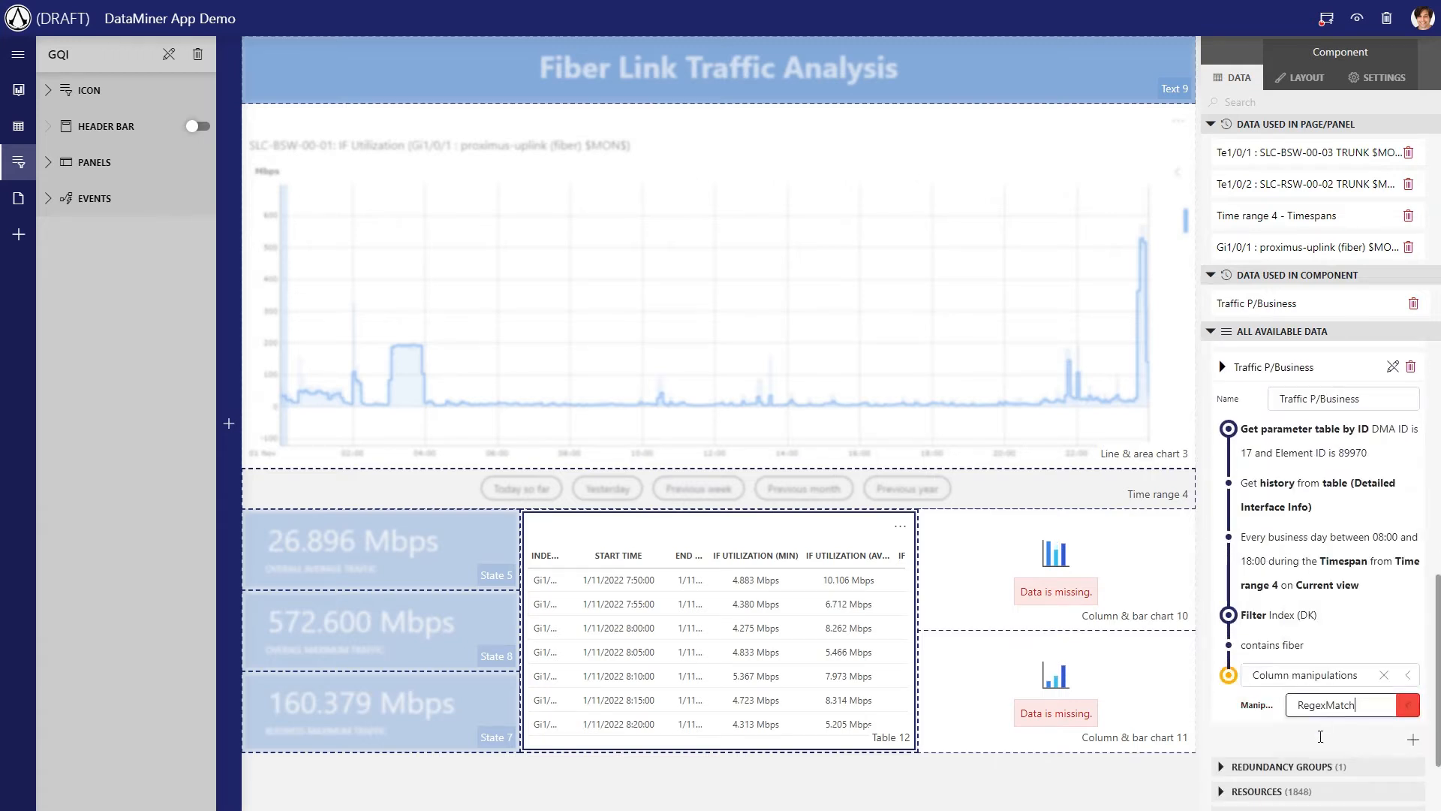
{"action": "left_click", "coordinate": [1320, 734]}
{"action": "type", "text": "star"}
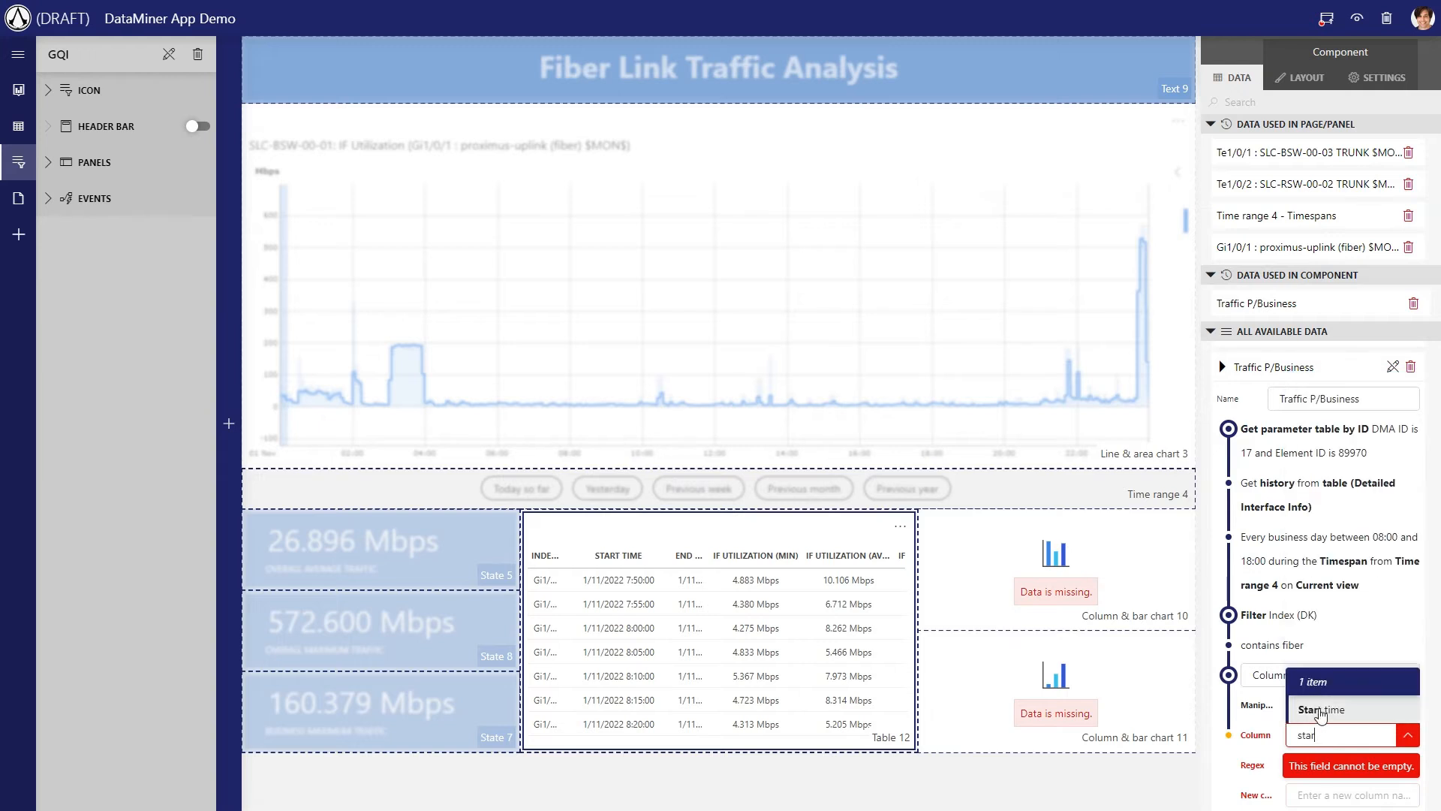
{"action": "left_click", "coordinate": [1320, 711]}
Give the RegexMatch manipulation the regular expression ([^\s]+) and name the new column Date
{"action": "scroll", "coordinate": [1328, 675], "scroll_direction": "down", "scroll_amount": 2}
{"action": "left_click", "coordinate": [1337, 616]}
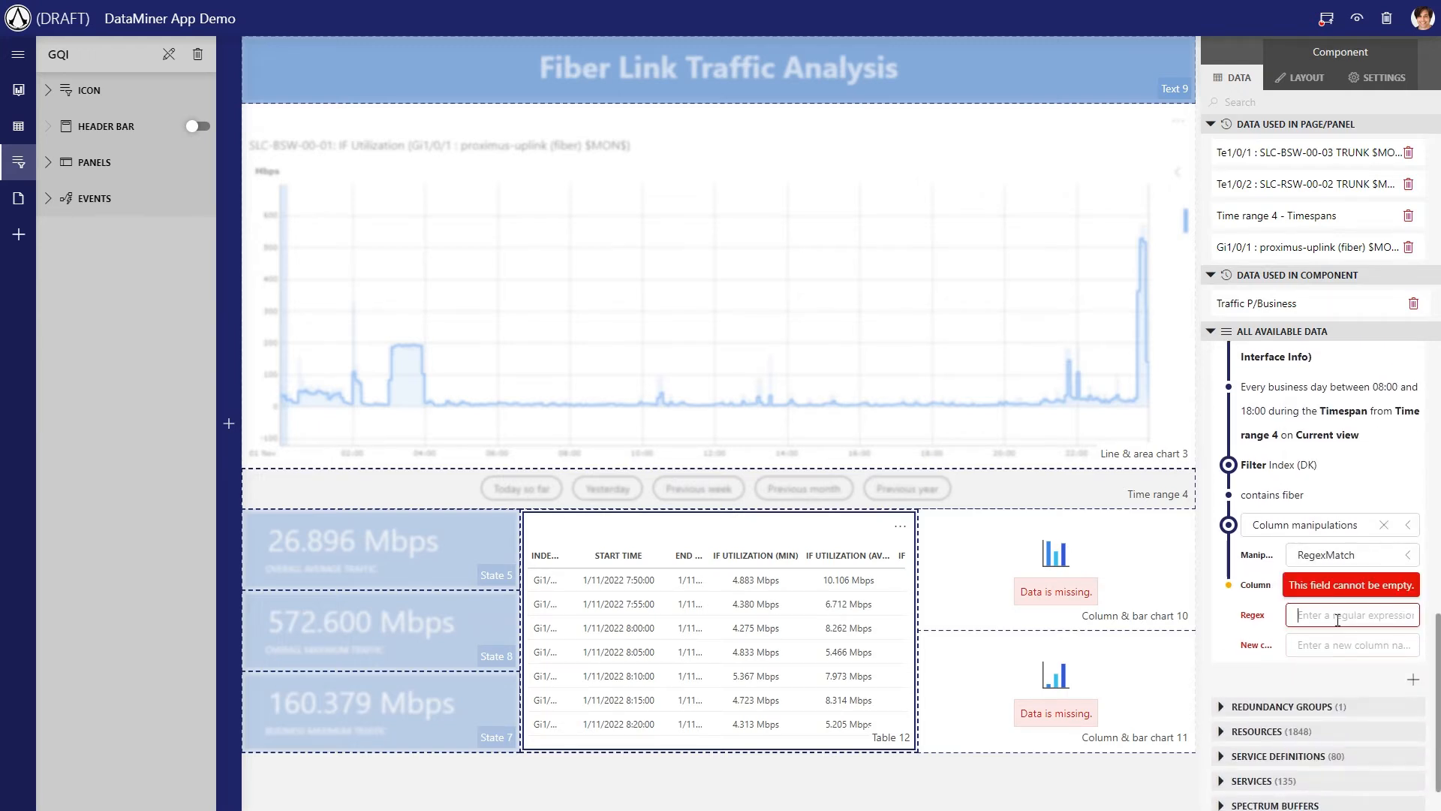
{"action": "type", "text": "([^\\s]+)"}
{"action": "left_click", "coordinate": [1298, 647]}
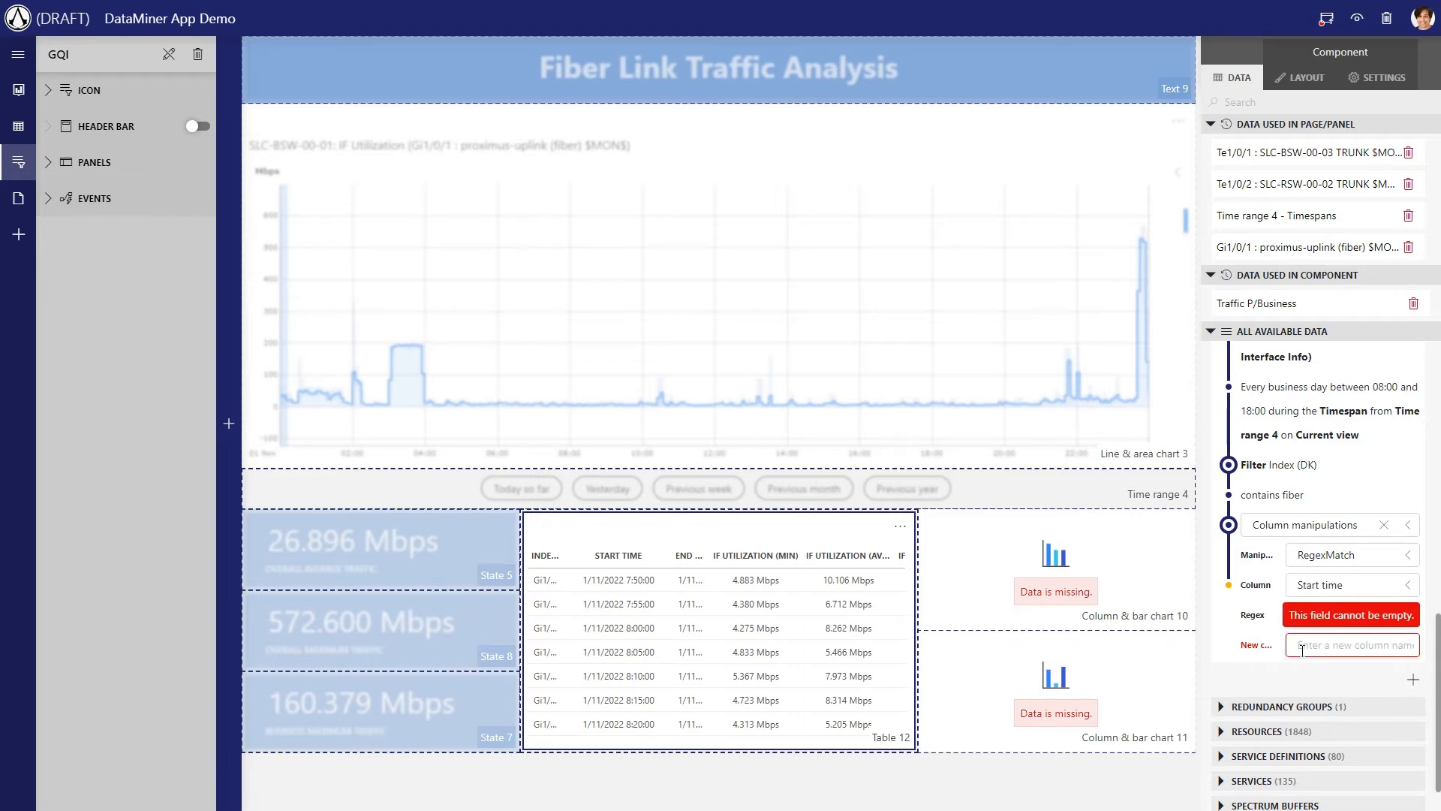
{"action": "type", "text": "Date"}
{"action": "key", "text": "Return"}
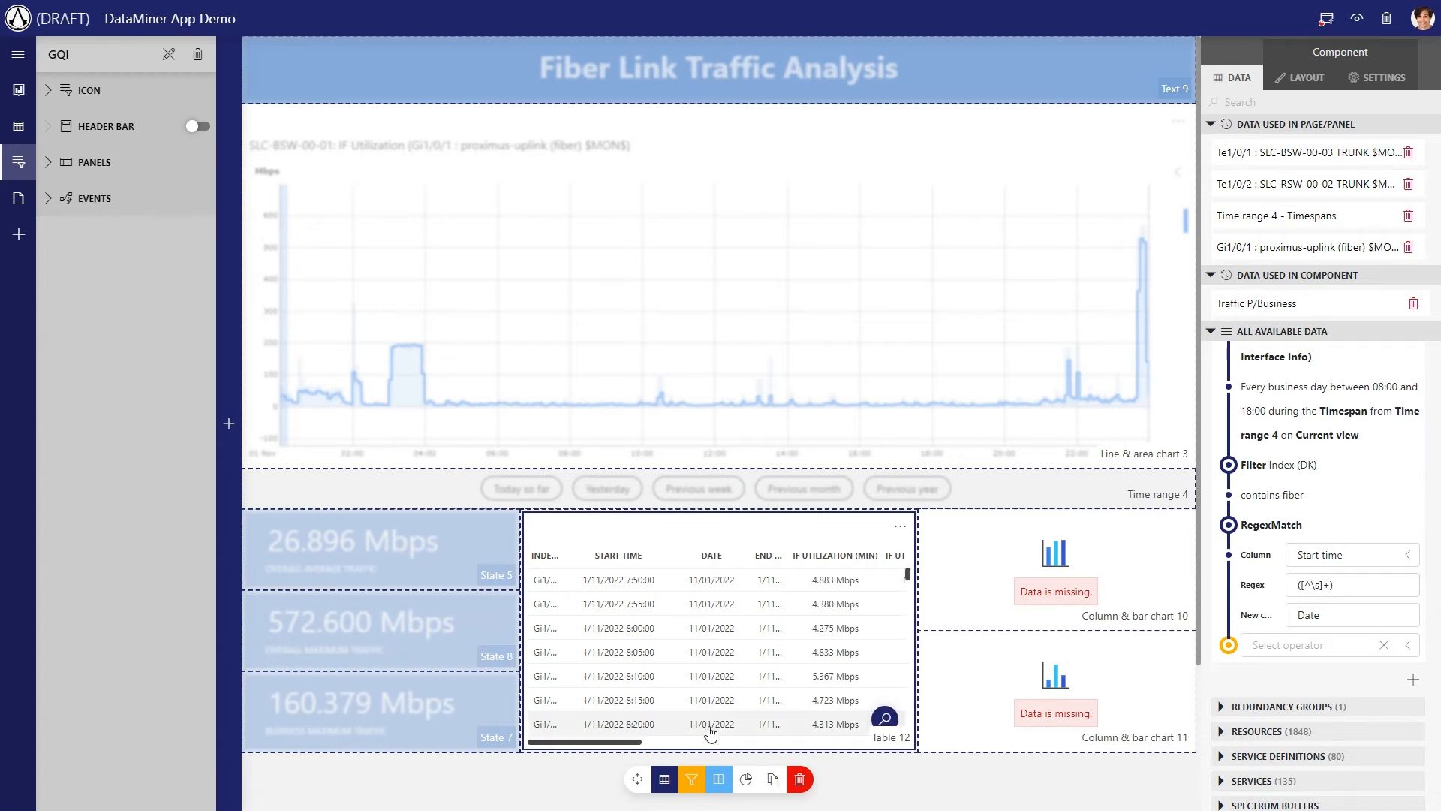
Aggregate IF Utilization (Avg) with the Average method in the Traffic P/Business query
{"action": "left_click", "coordinate": [1306, 645]}
{"action": "left_click", "coordinate": [1291, 450]}
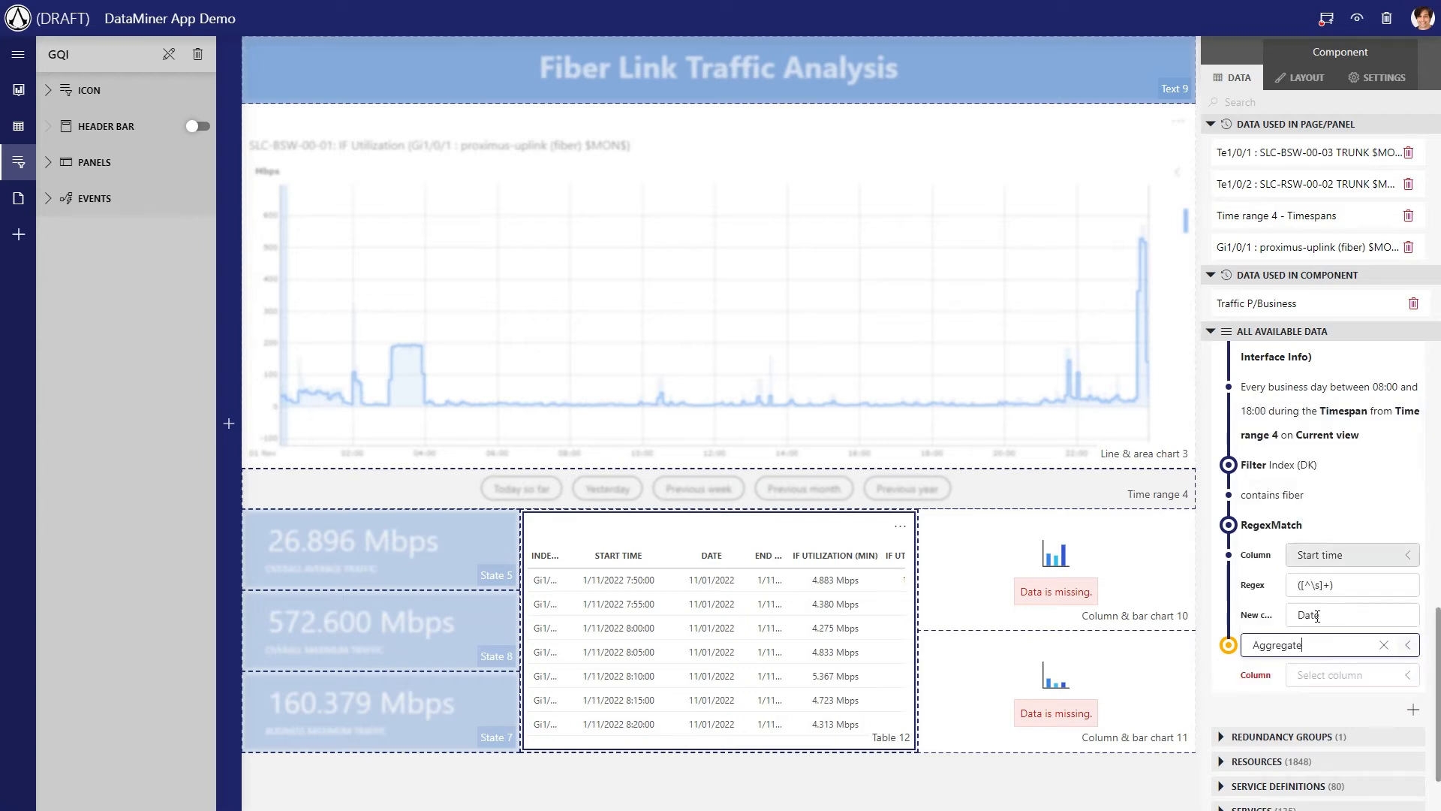
{"action": "left_click", "coordinate": [1321, 675]}
{"action": "type", "text": "util"}
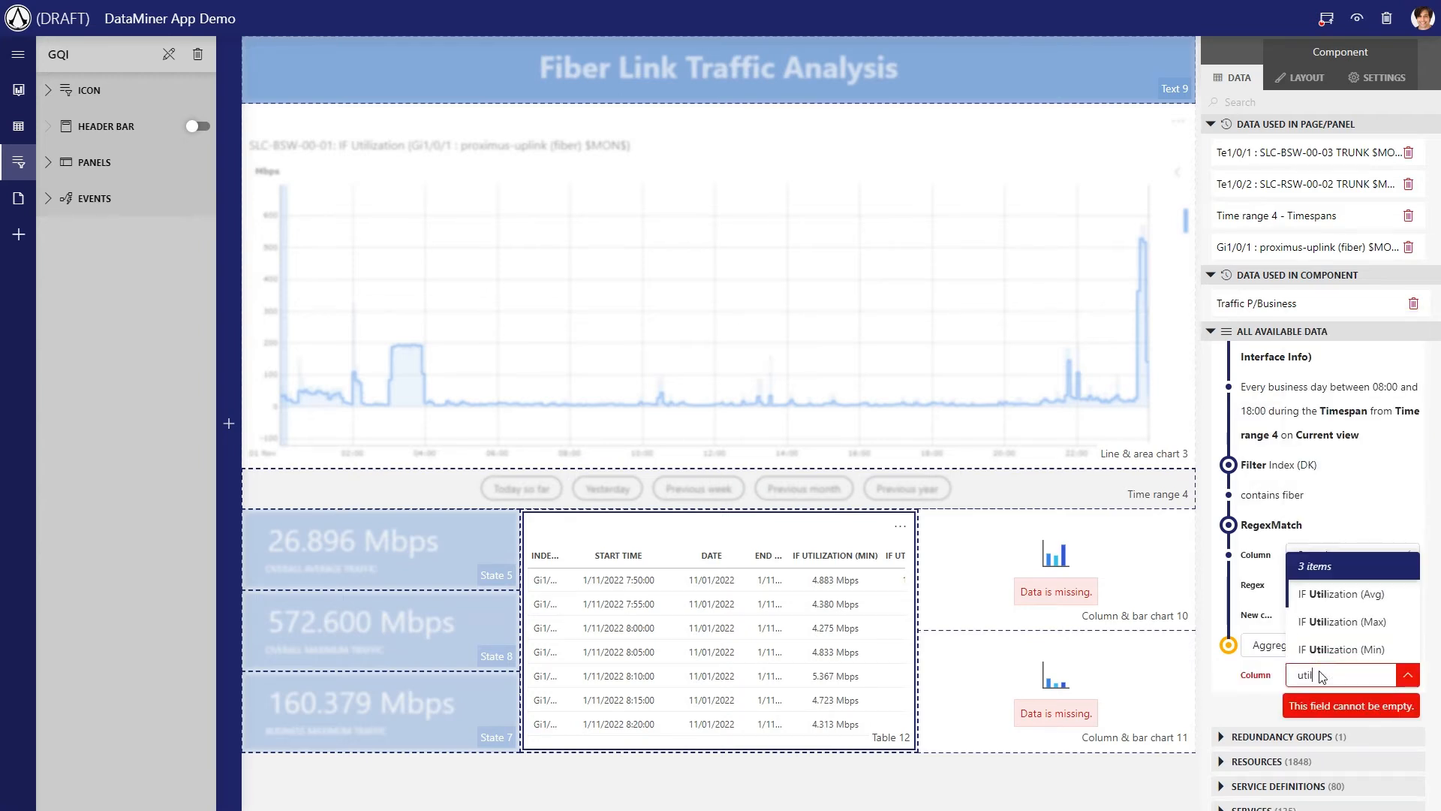
{"action": "left_click", "coordinate": [1316, 622]}
{"action": "left_click", "coordinate": [1340, 645]}
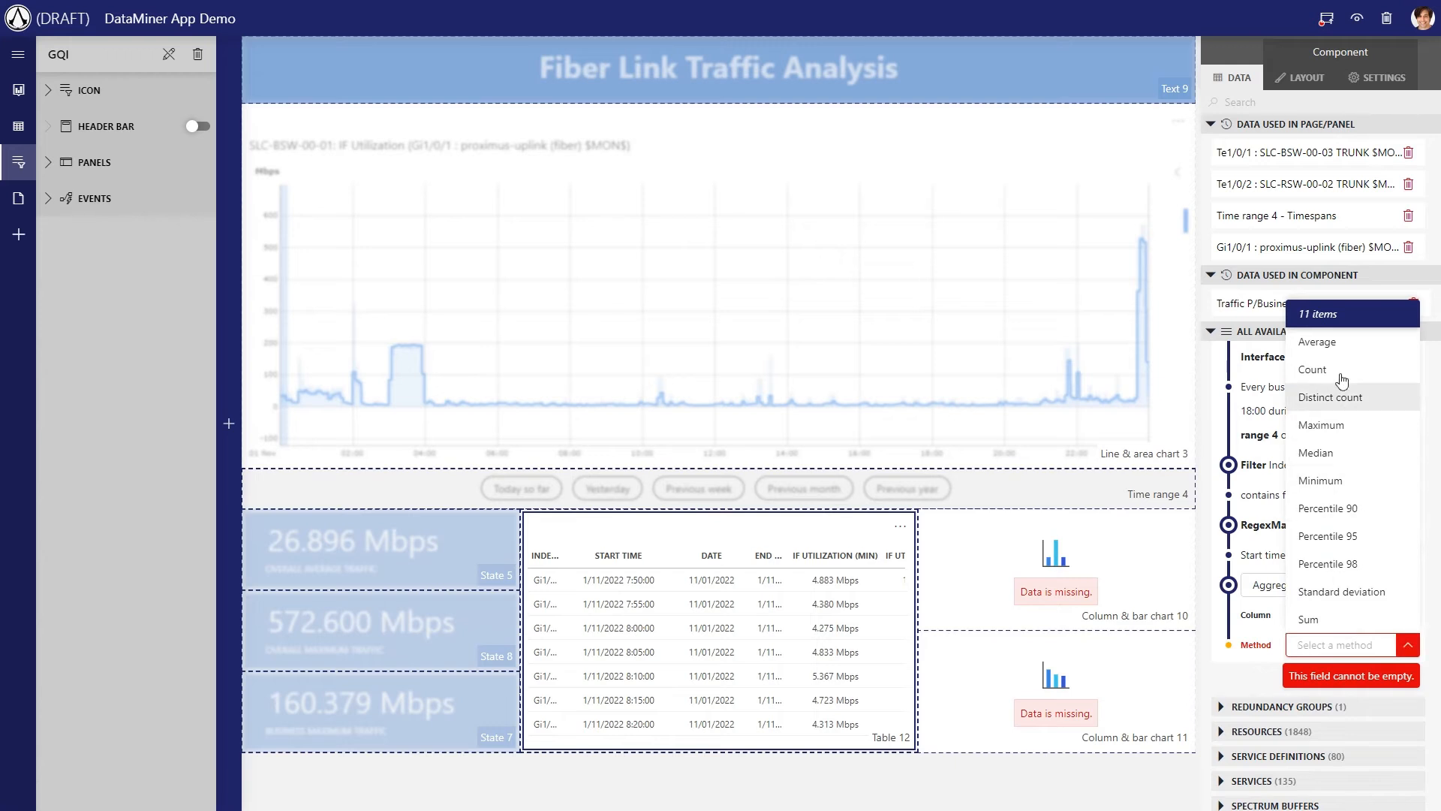
{"action": "left_click", "coordinate": [1331, 344]}
Add a second aggregation to the Traffic P/Business query, on IF Utilization (Max) with the Maximum method
{"action": "left_click", "coordinate": [1332, 645]}
{"action": "left_click", "coordinate": [1304, 426]}
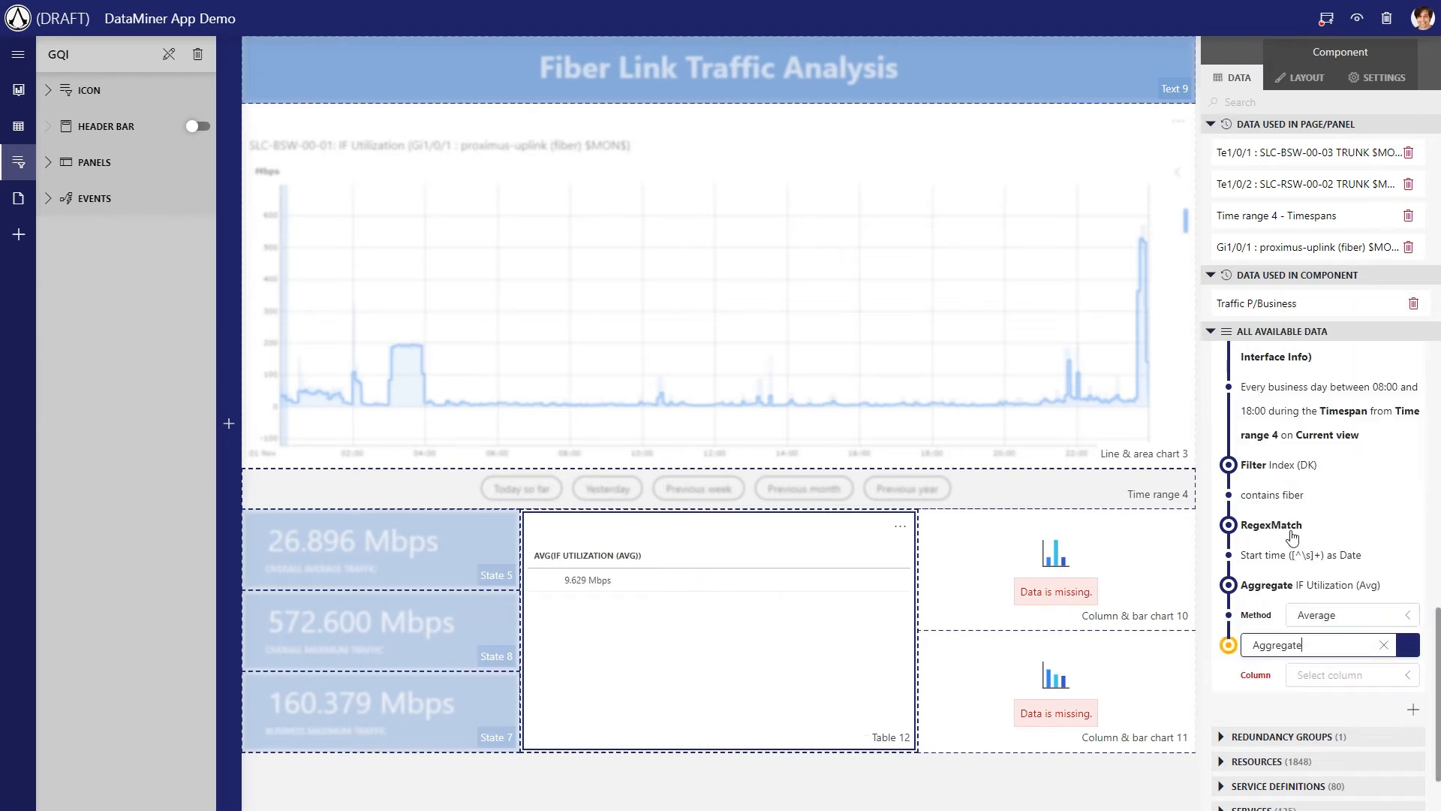
{"action": "left_click", "coordinate": [1329, 678]}
{"action": "type", "text": "util"}
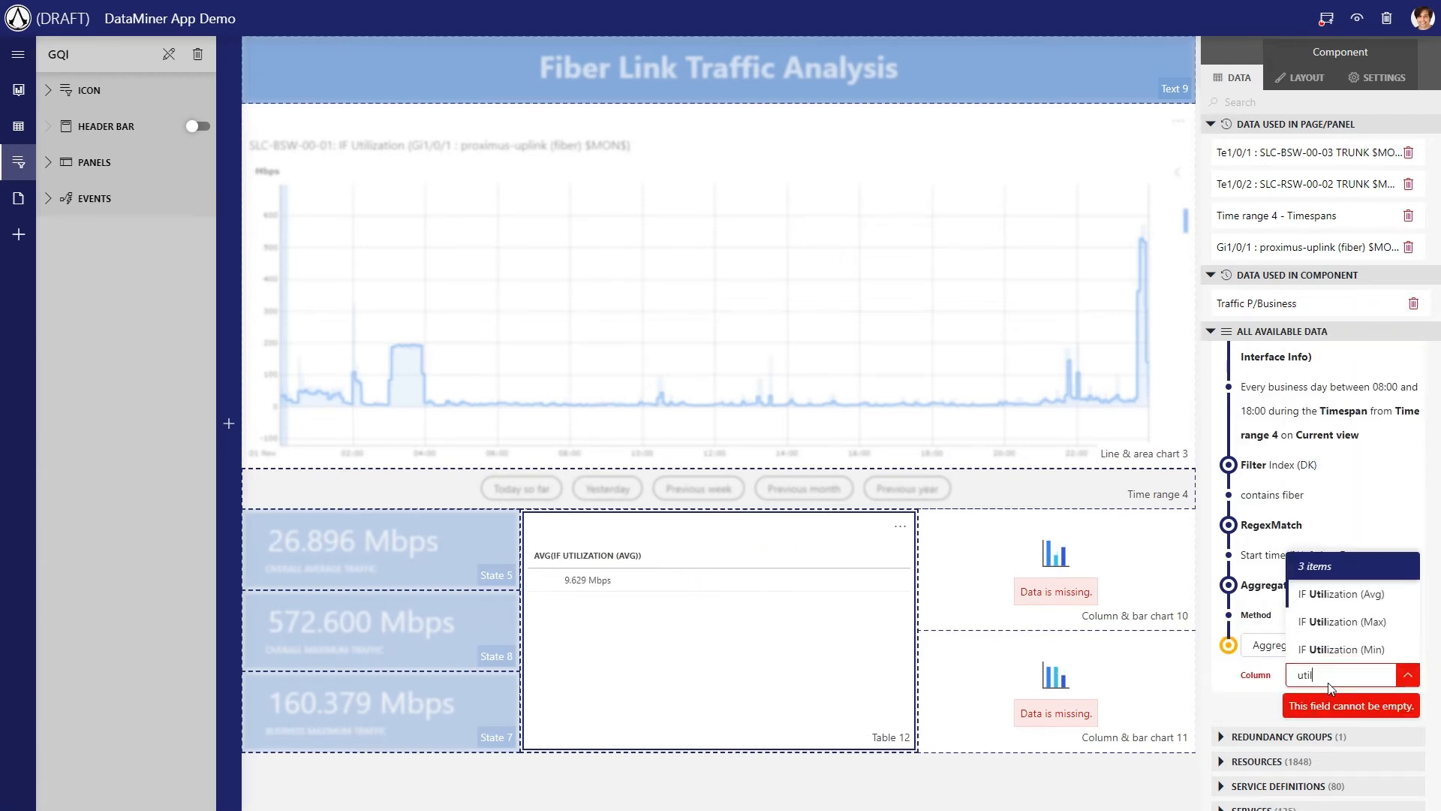
{"action": "left_click", "coordinate": [1336, 627]}
{"action": "left_click", "coordinate": [1327, 704]}
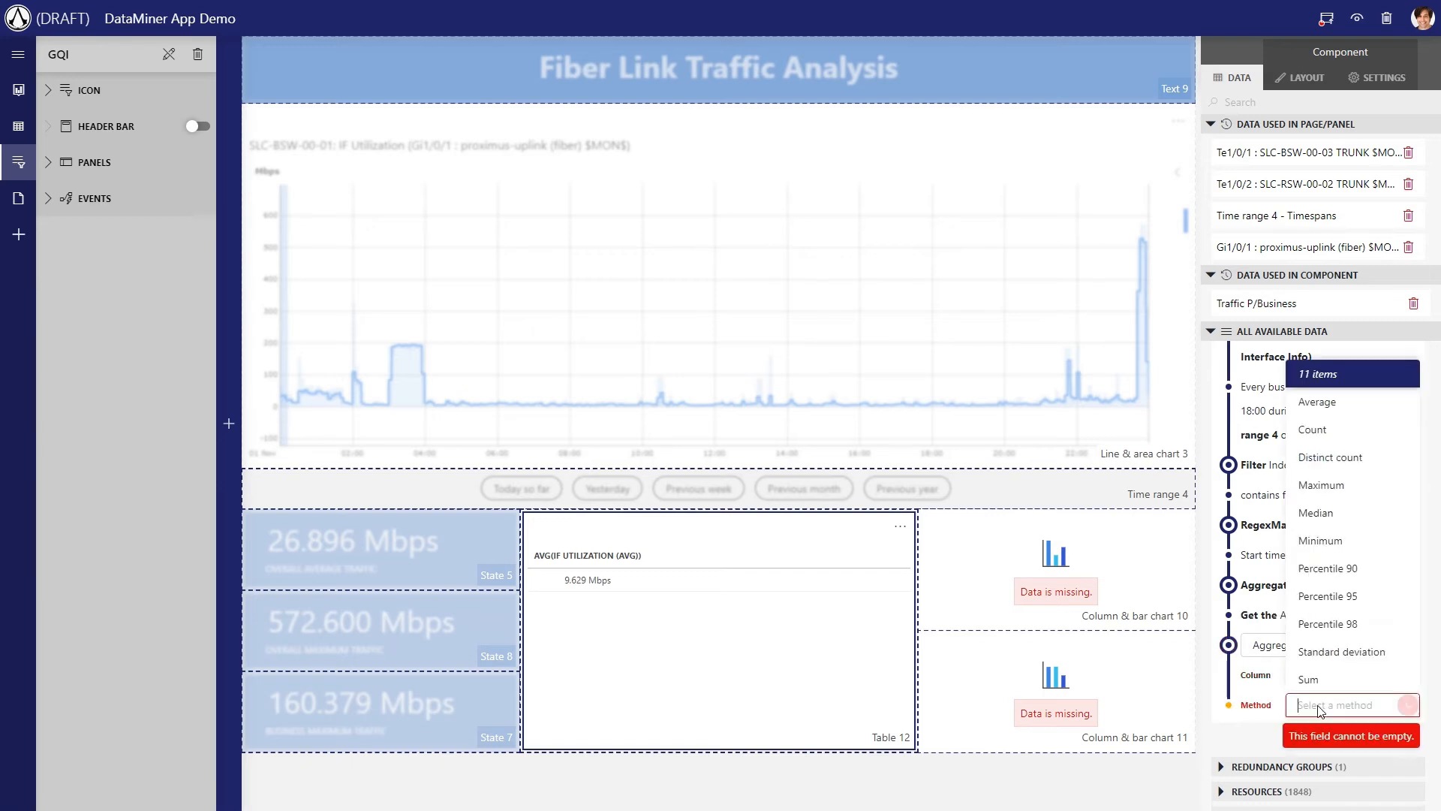
{"action": "left_click", "coordinate": [1325, 485]}
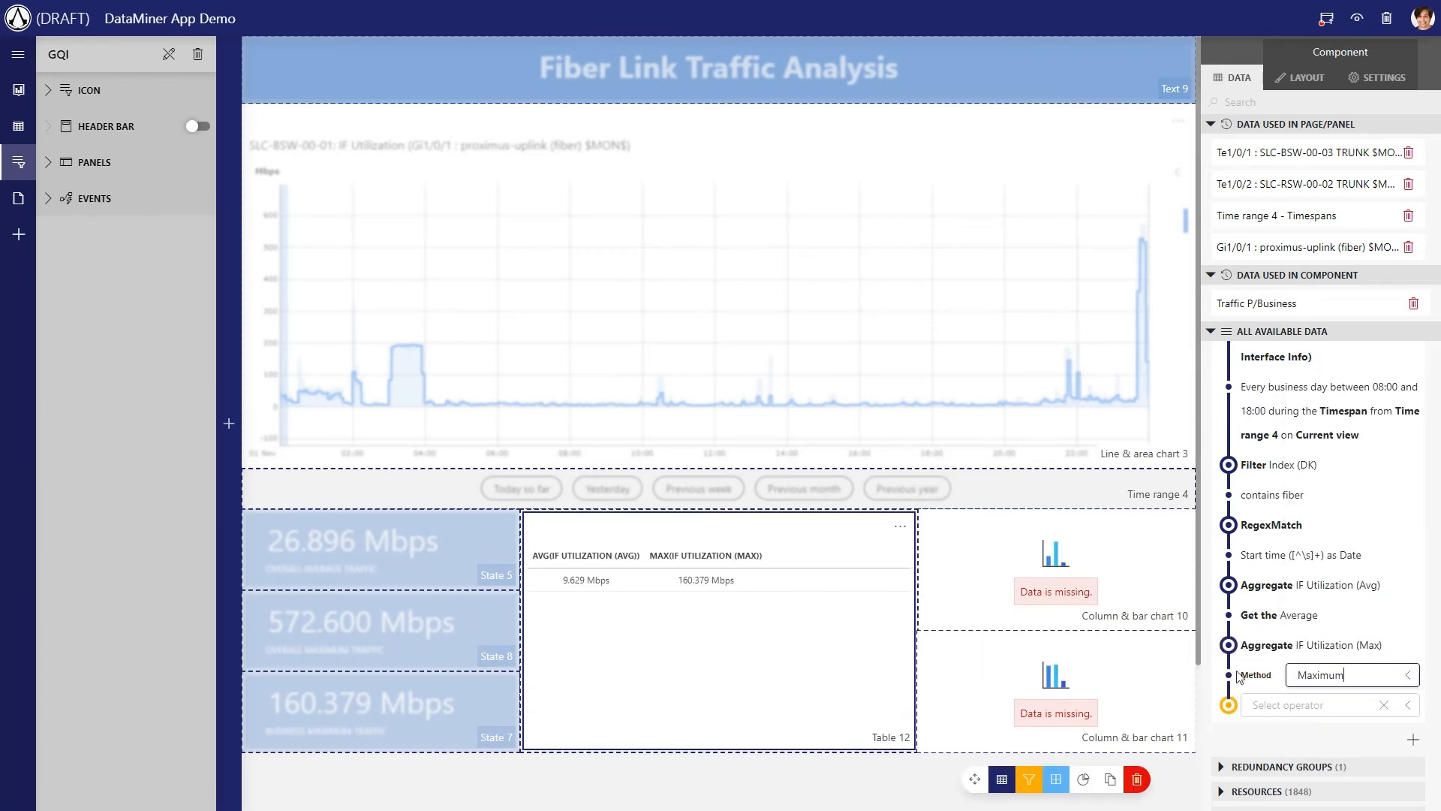
Group the aggregated results of the Traffic P/Business query by the Date column
{"action": "left_click", "coordinate": [1277, 702]}
{"action": "left_click", "coordinate": [1274, 596]}
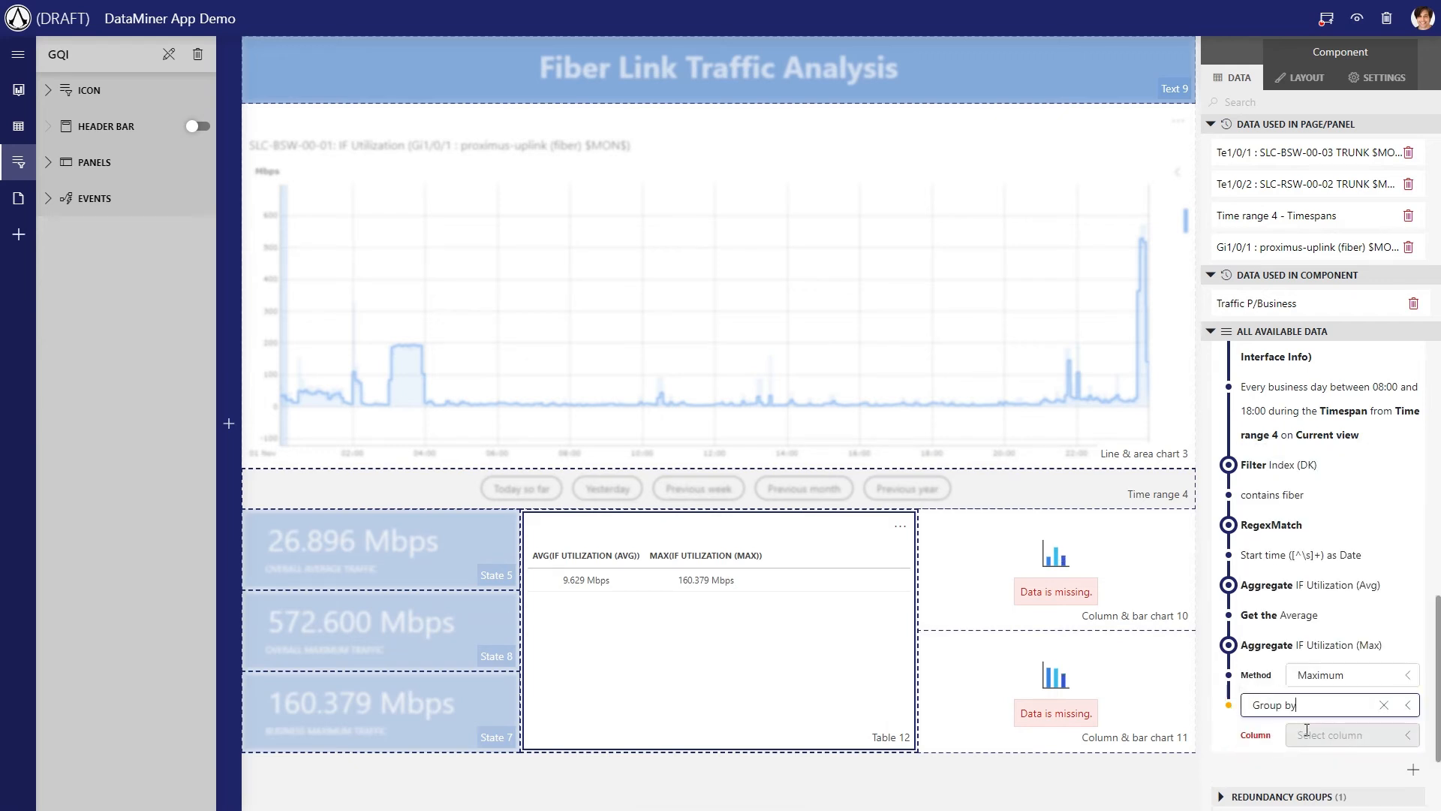
{"action": "type", "text": "Date"}
{"action": "key", "text": "Return"}
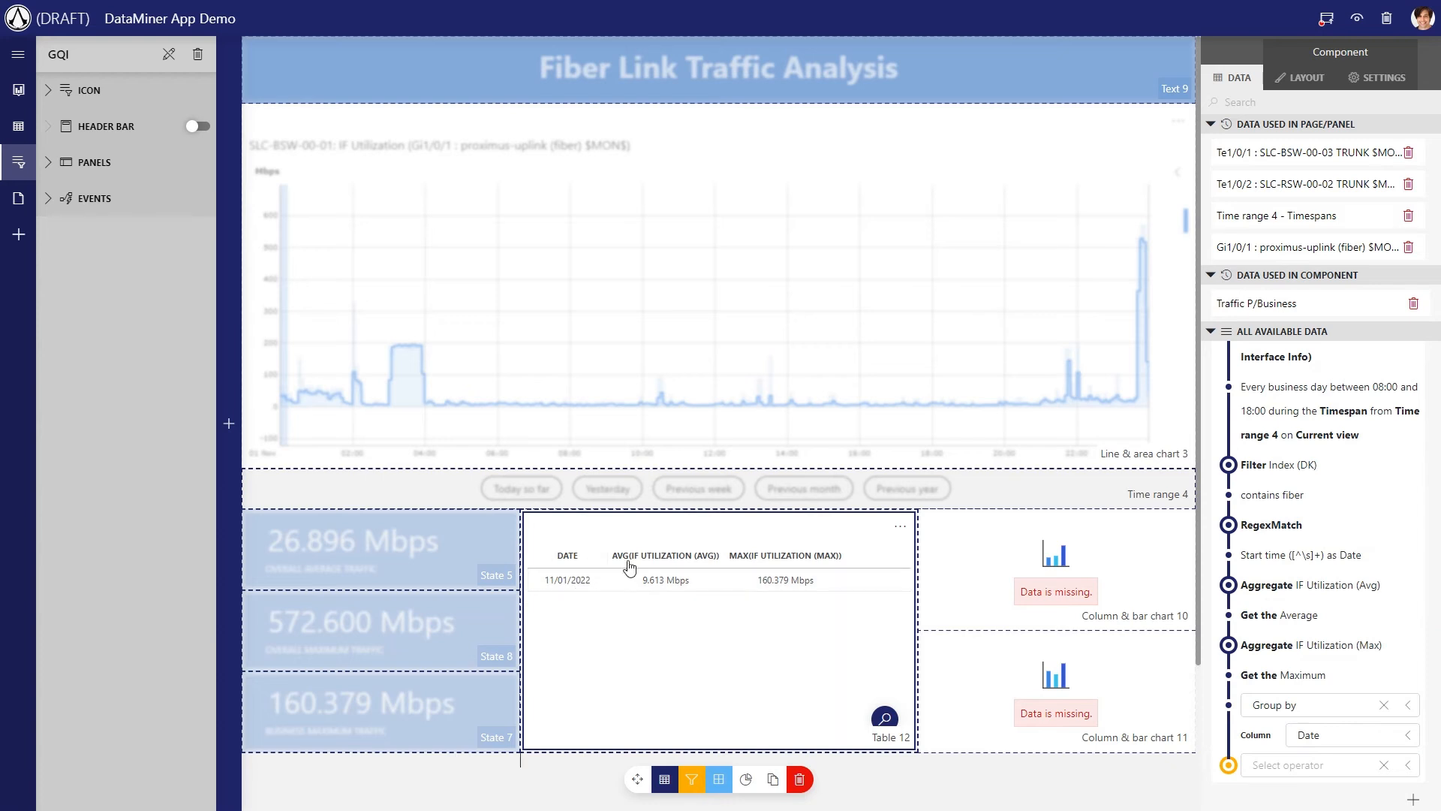
Check the daily traffic table for Yesterday, Previous week and Previous month
{"action": "left_click", "coordinate": [603, 495]}
{"action": "left_click", "coordinate": [684, 491]}
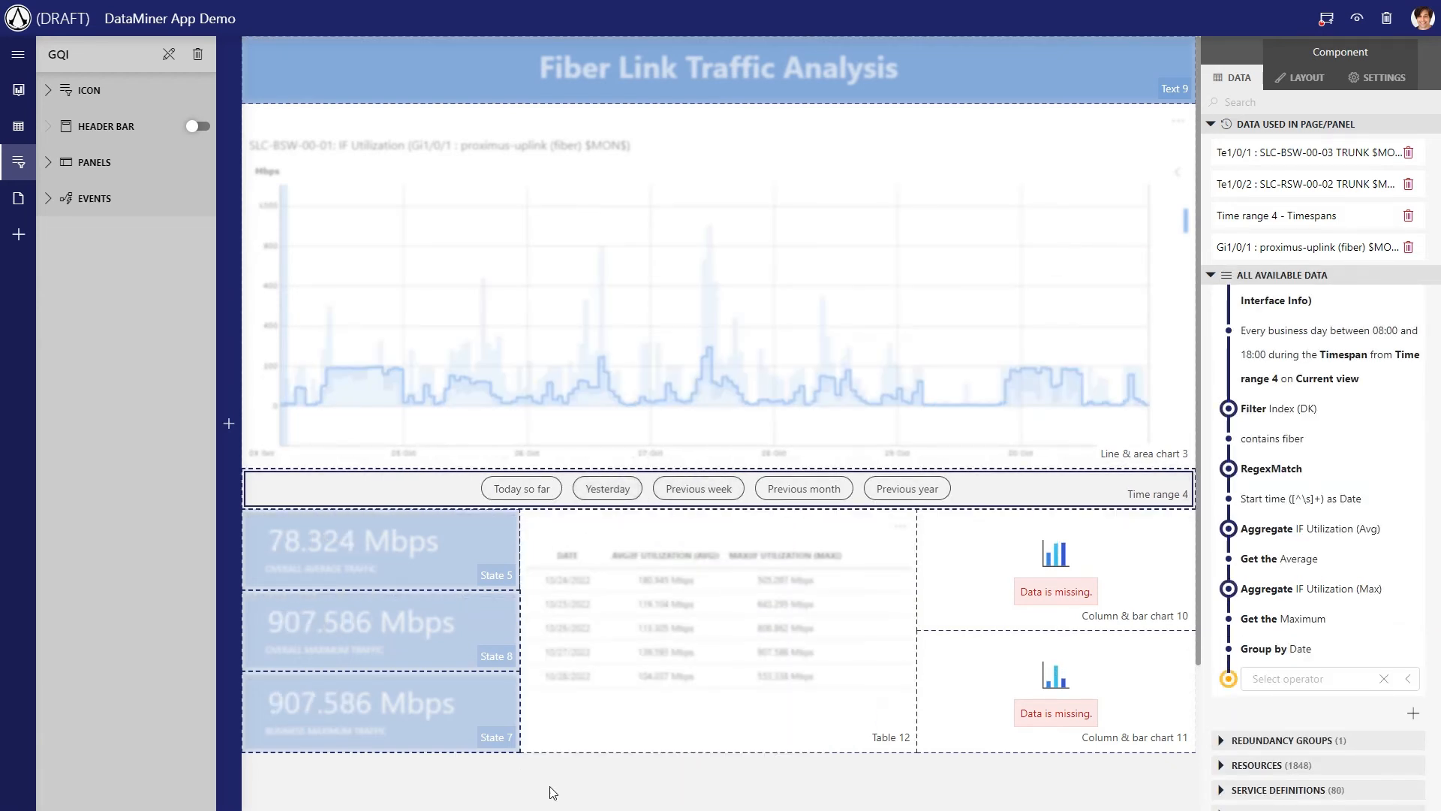
{"action": "left_click", "coordinate": [552, 788]}
{"action": "left_click", "coordinate": [776, 492]}
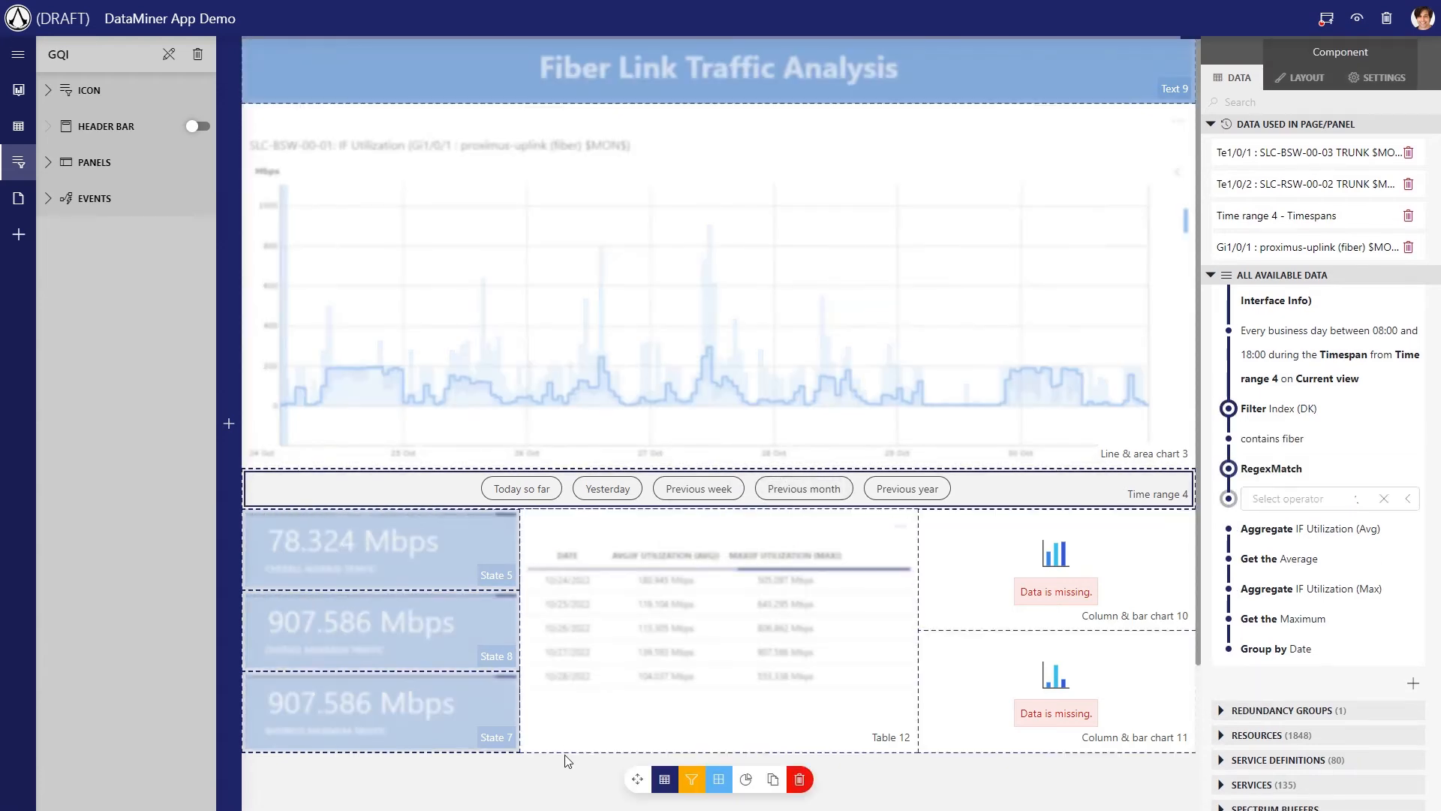
{"action": "left_click", "coordinate": [547, 772]}
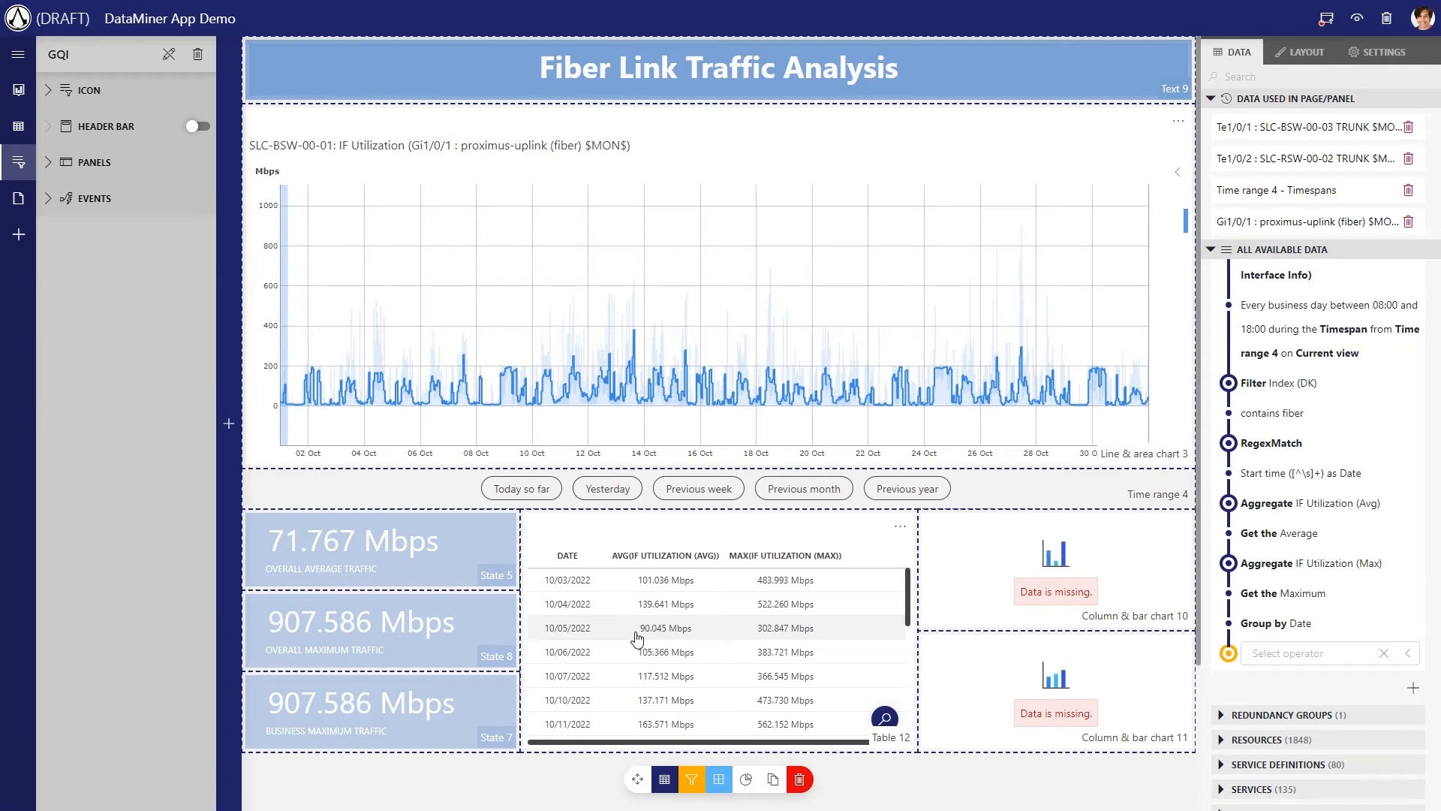
Show the Traffic P/Business query in Column & bar chart 10 and open that chart's layout options
{"action": "scroll", "coordinate": [1306, 443], "scroll_direction": "up", "scroll_amount": 3}
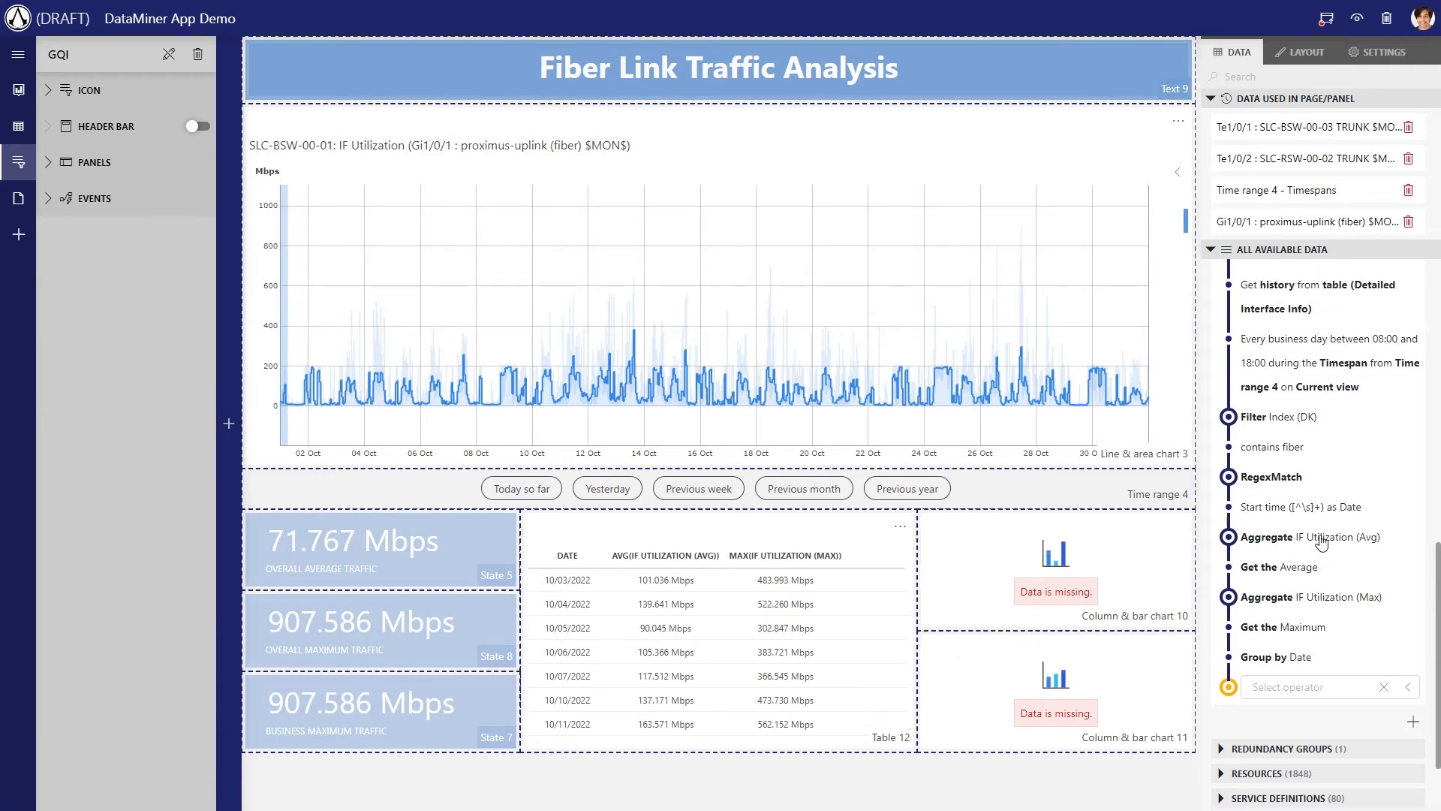
{"action": "left_click_drag", "start_coordinate": [1296, 366], "coordinate": [1056, 569]}
{"action": "left_click", "coordinate": [1303, 78]}
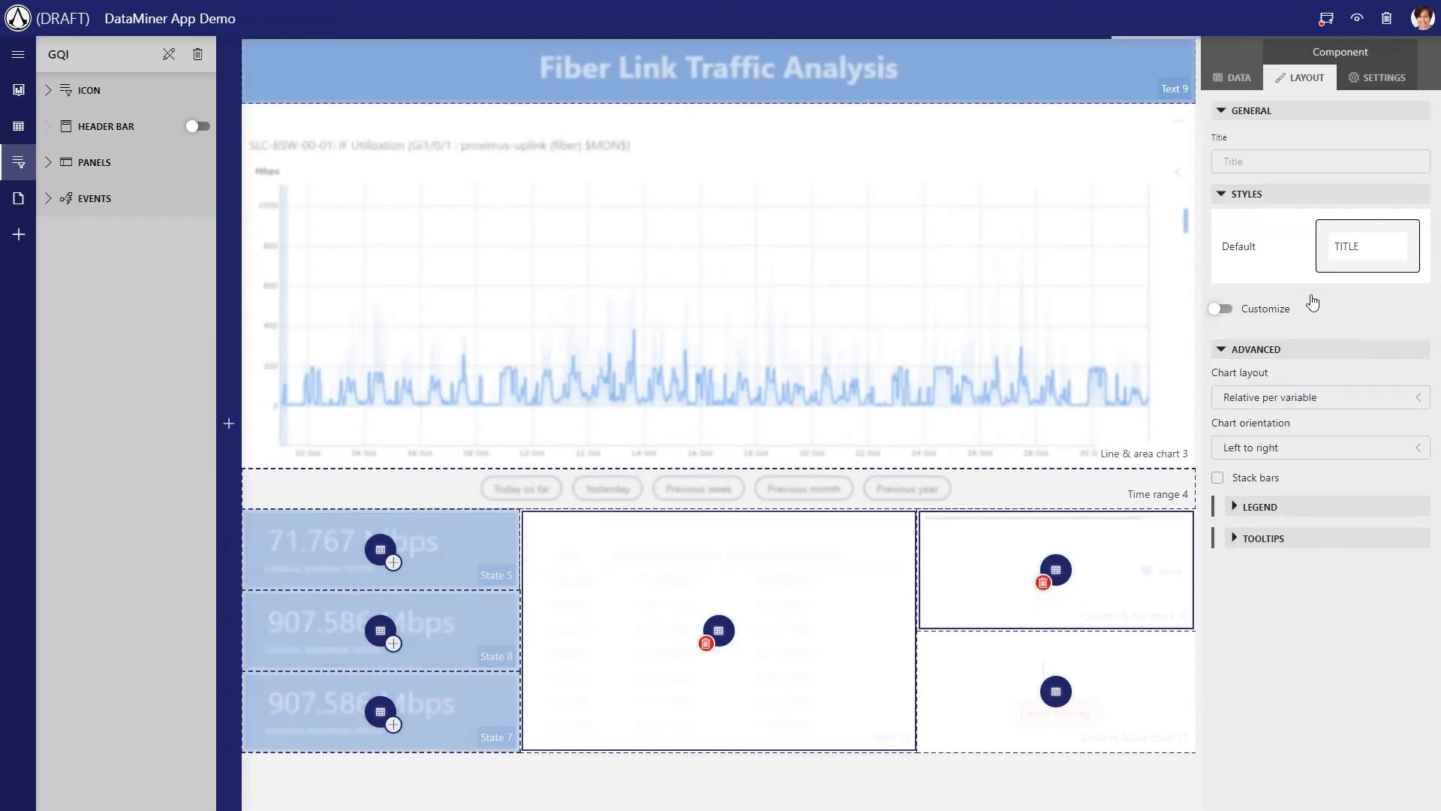
Set the chart orientation of Column & bar chart 10 to Bottom to top
{"action": "left_click", "coordinate": [1267, 451]}
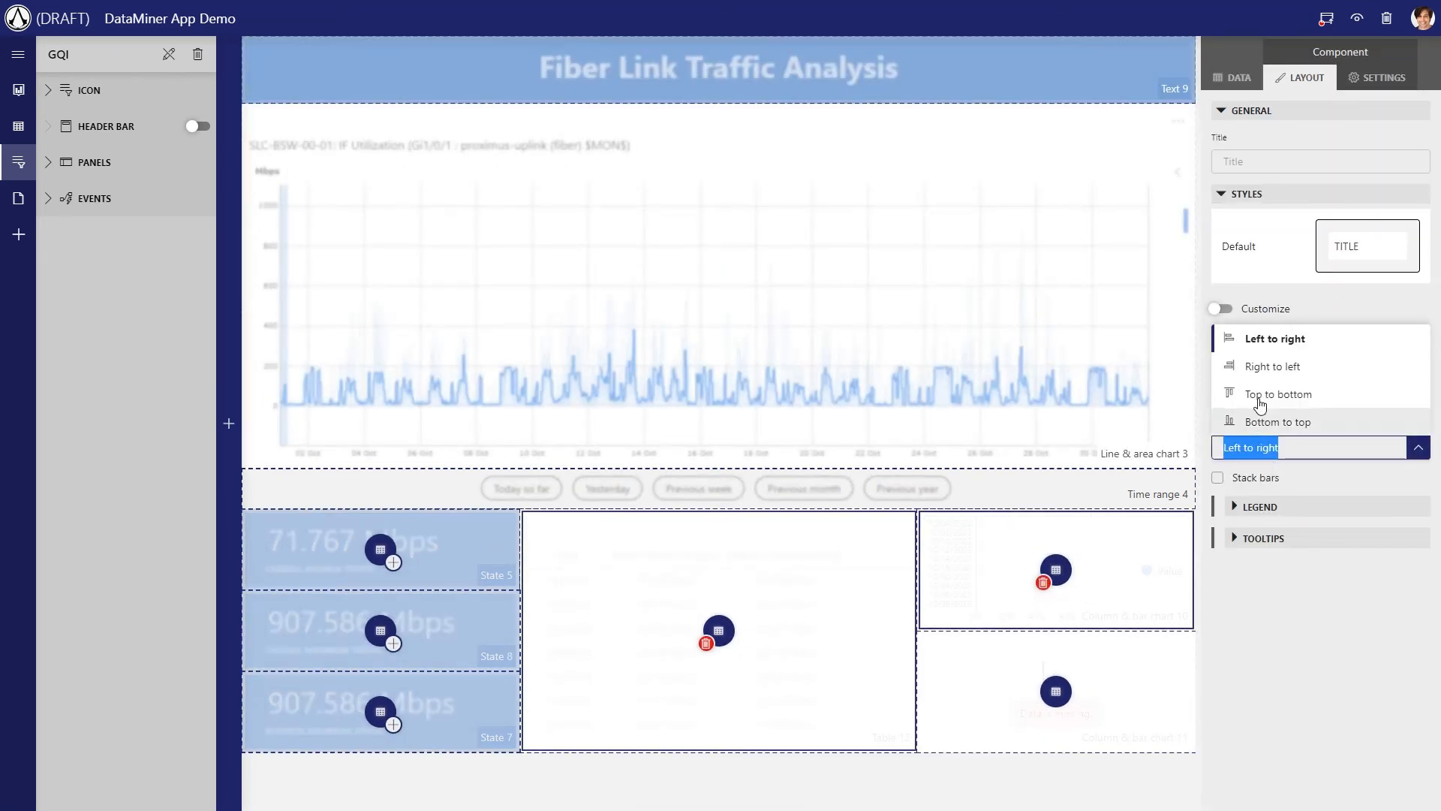
{"action": "left_click", "coordinate": [1261, 421]}
Use Date as the label and AVG(IF Utilization (Avg)) as the bars of Column & bar chart 10
{"action": "left_click", "coordinate": [1377, 77]}
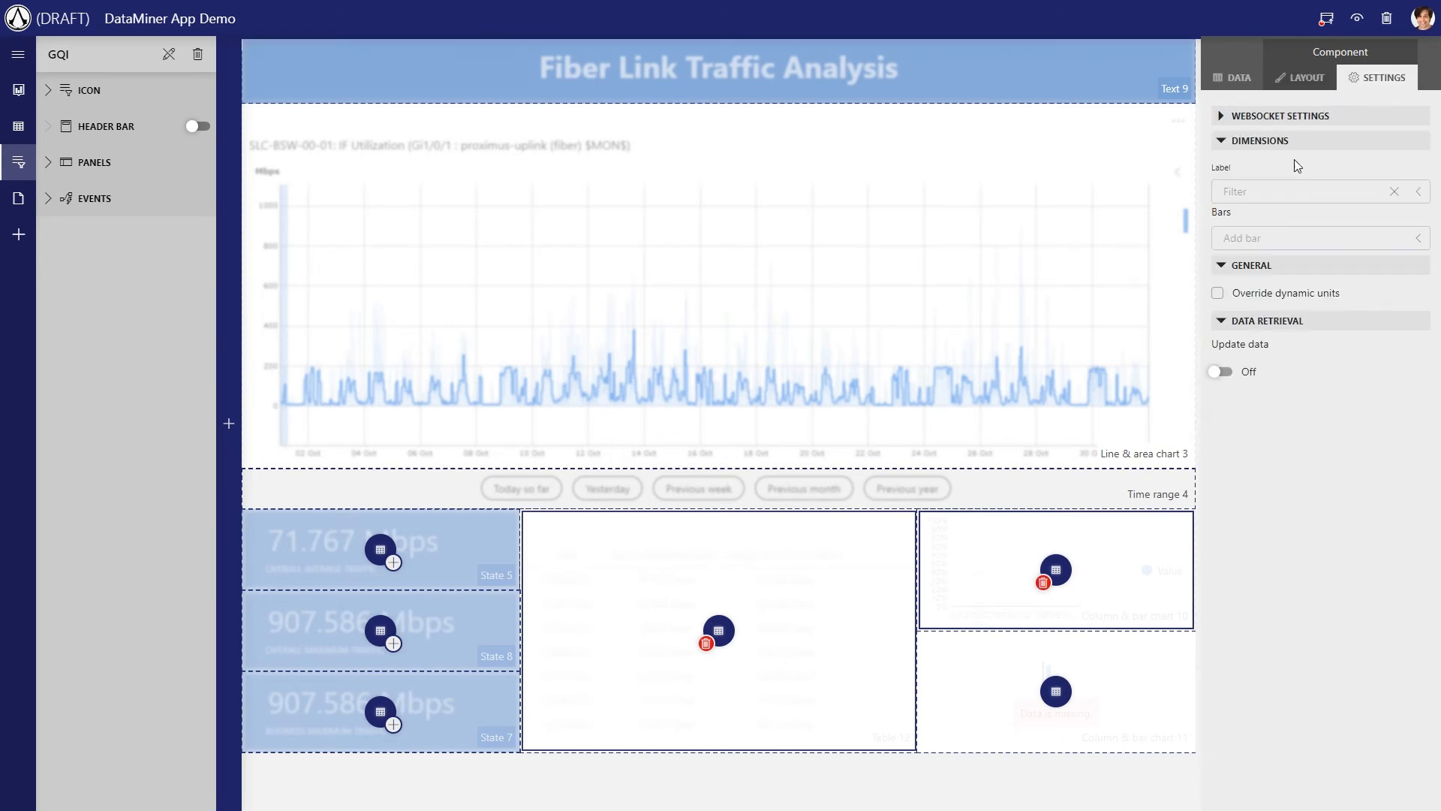
{"action": "left_click", "coordinate": [1275, 189]}
{"action": "left_click", "coordinate": [1258, 236]}
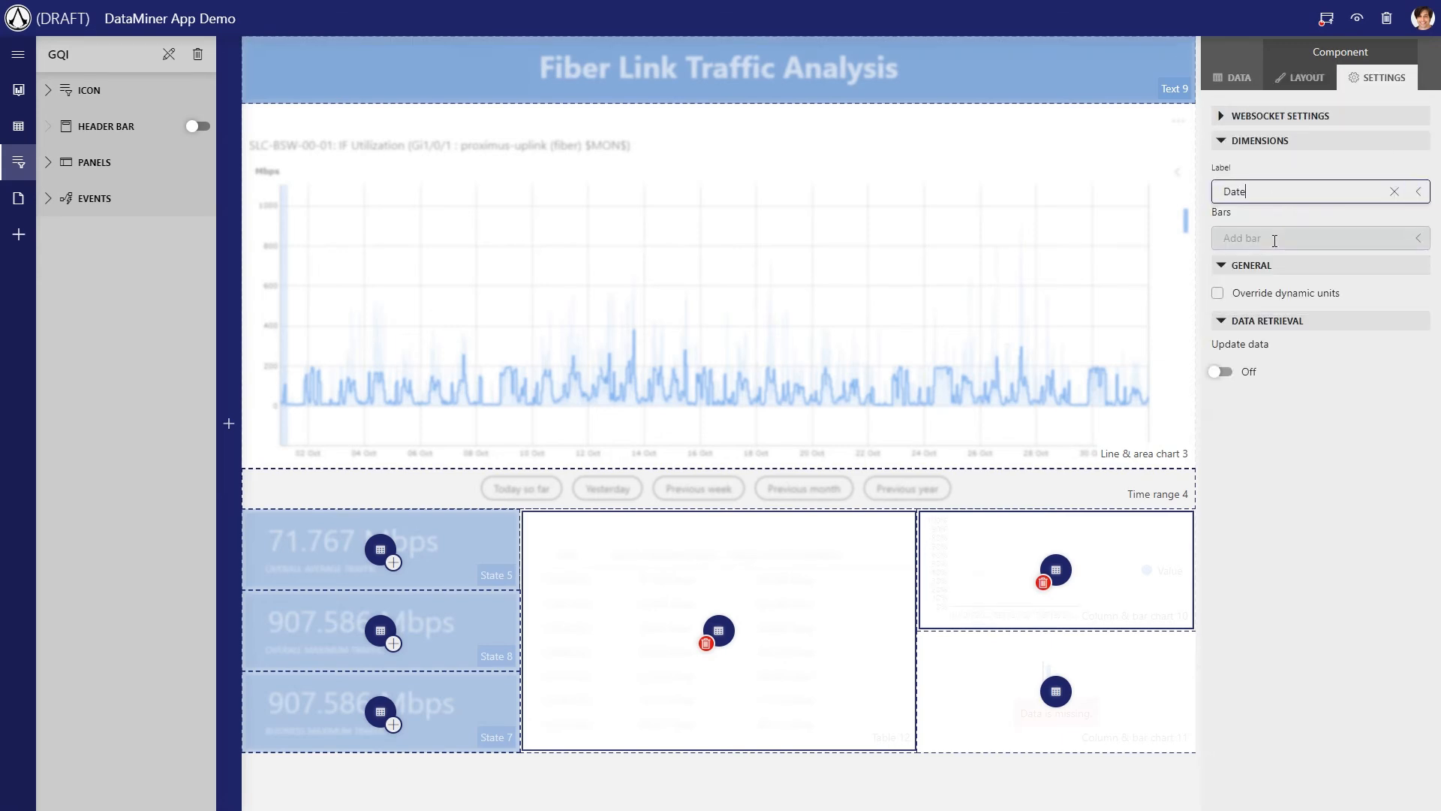
{"action": "left_click", "coordinate": [1270, 238]}
{"action": "left_click", "coordinate": [1251, 301]}
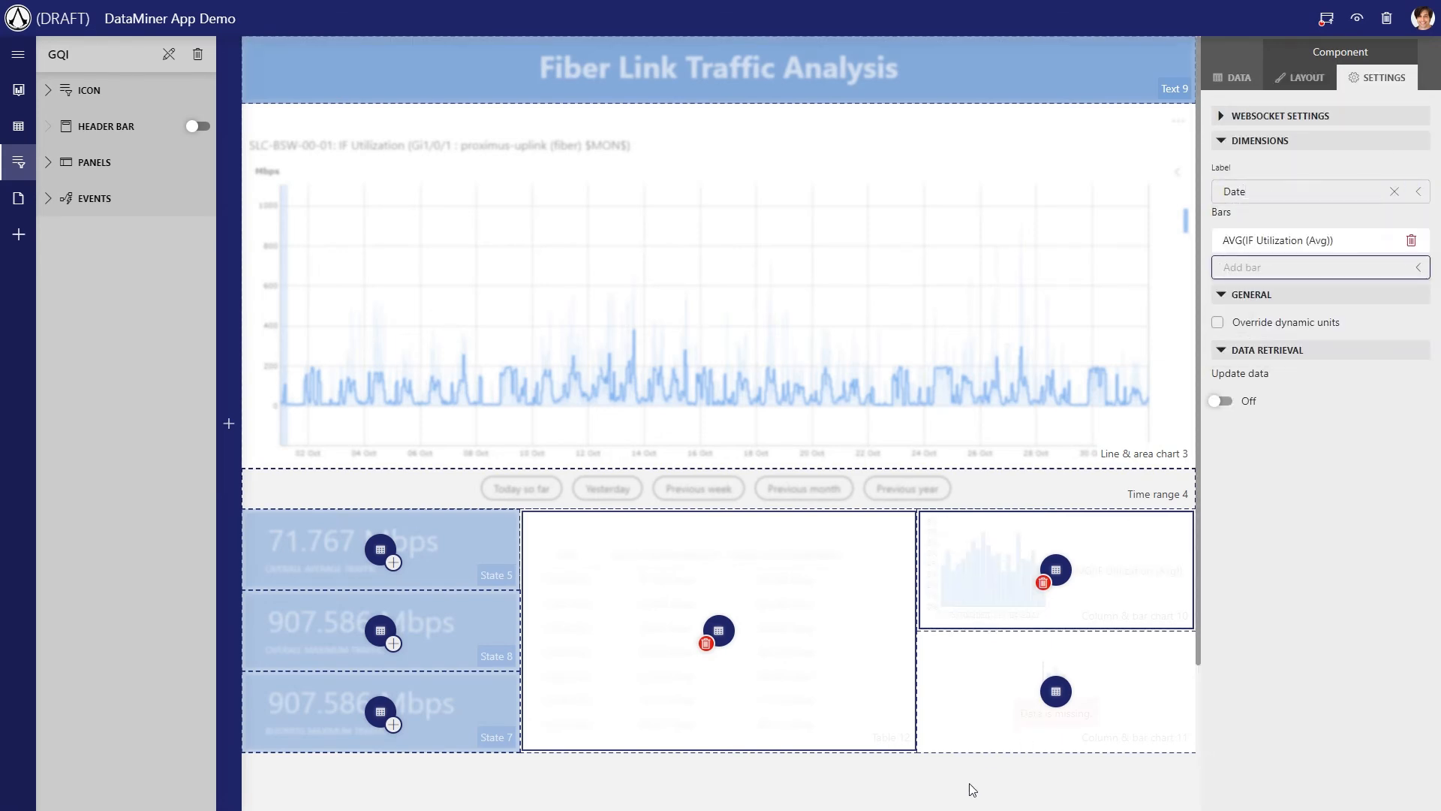
{"action": "left_click", "coordinate": [972, 786]}
Switch the time range to Previous week and show the Traffic P/Business query in Column & bar chart 11
{"action": "left_click", "coordinate": [672, 500]}
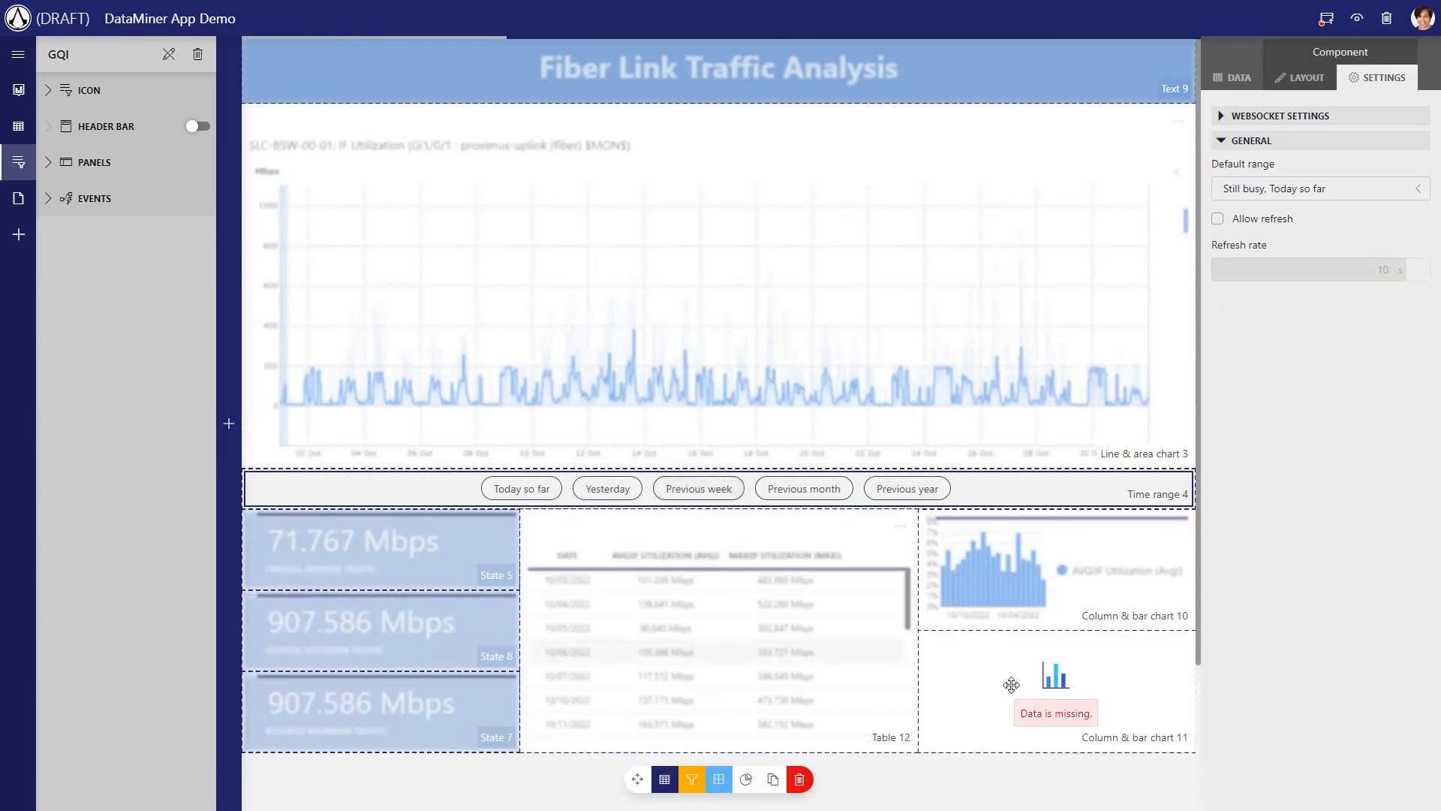
{"action": "left_click", "coordinate": [1162, 747]}
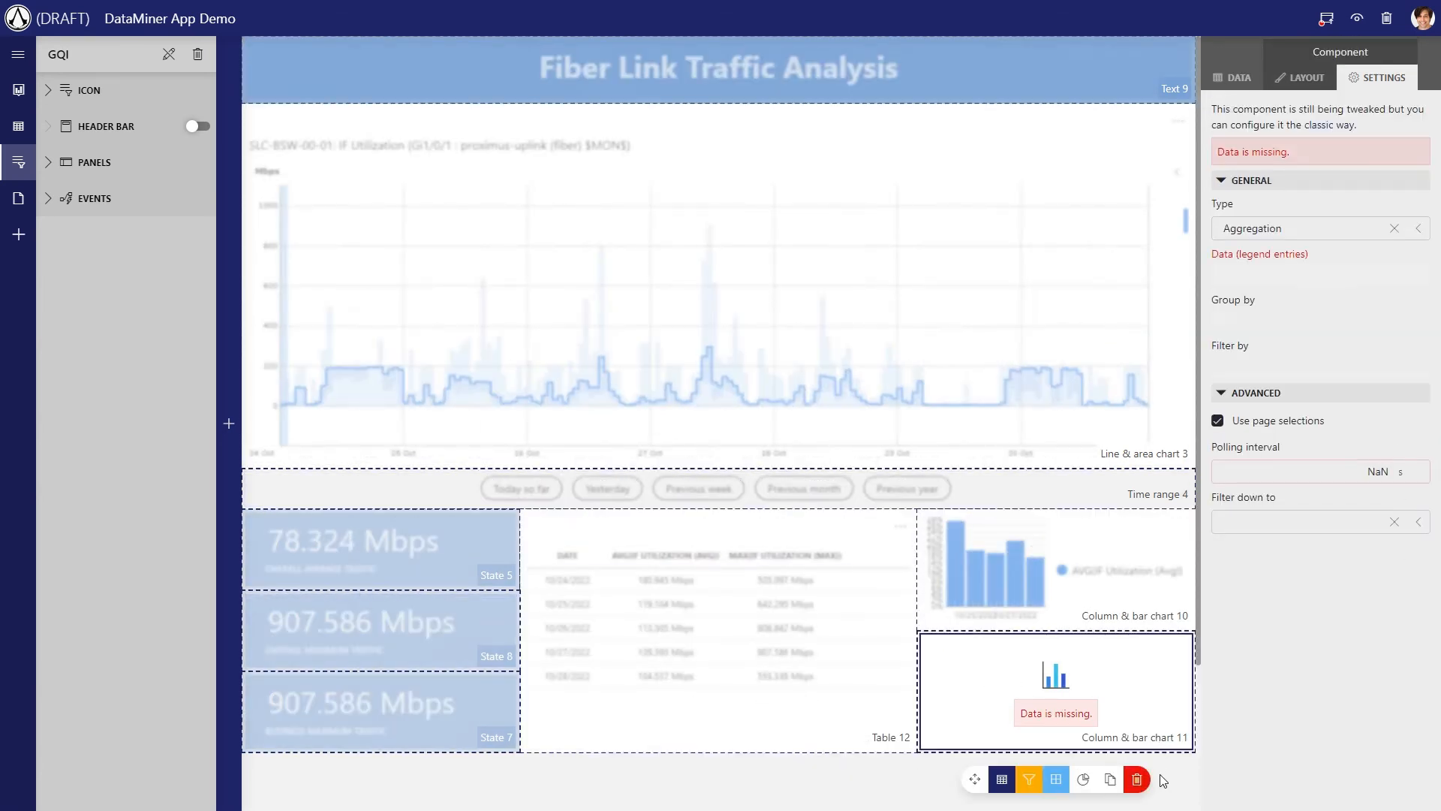
{"action": "left_click", "coordinate": [1166, 782]}
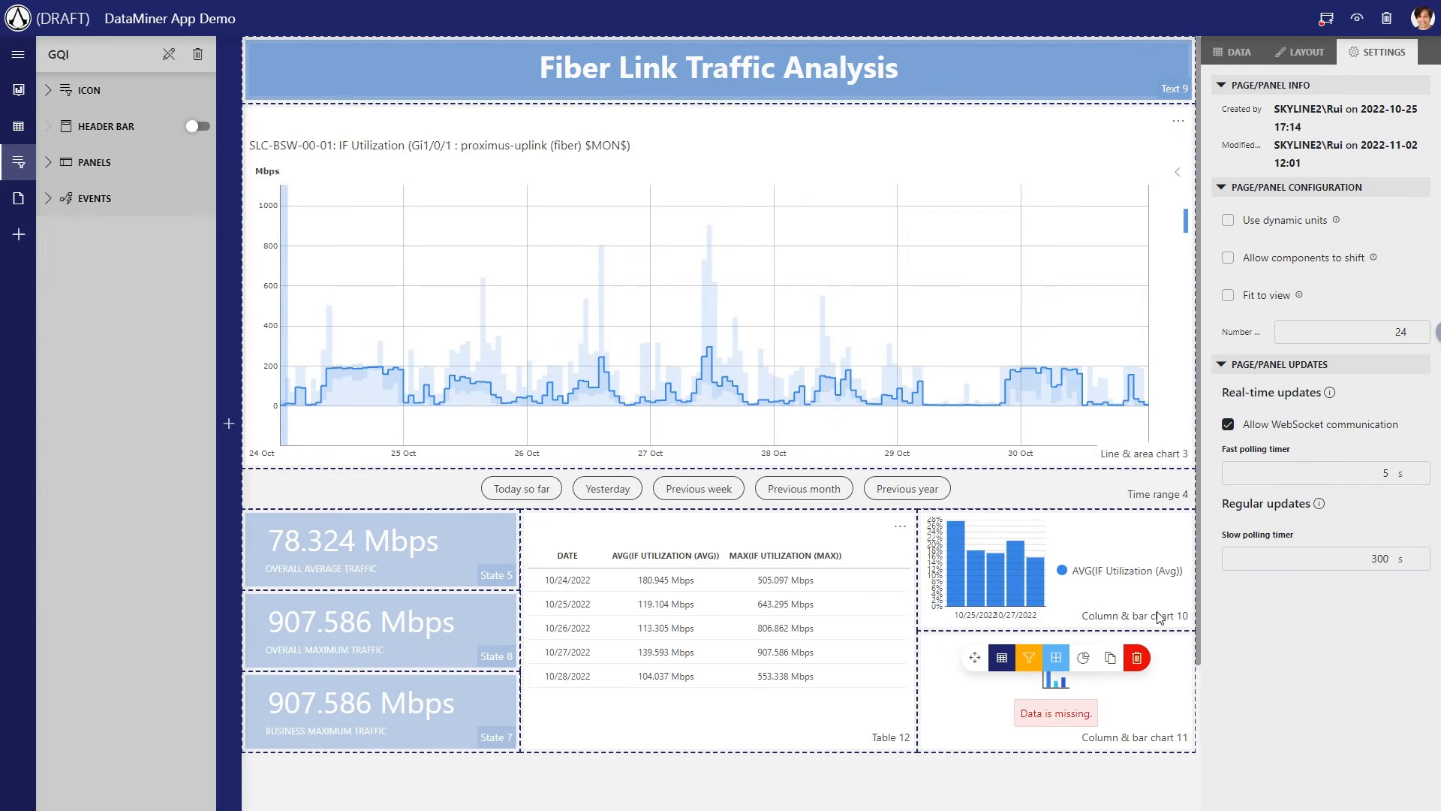
{"action": "left_click", "coordinate": [1236, 59]}
{"action": "left_click_drag", "start_coordinate": [1291, 387], "coordinate": [1058, 687]}
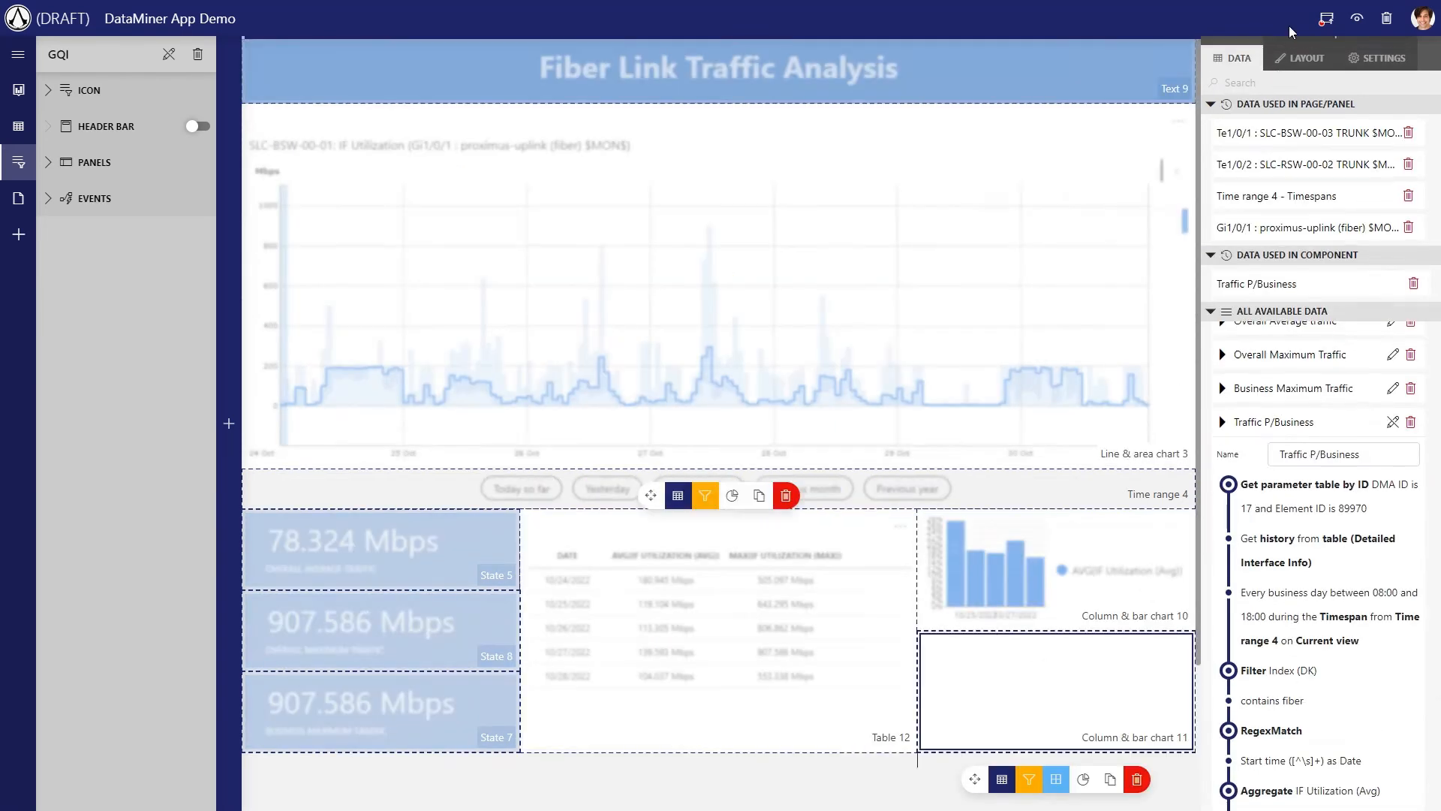
Set the chart orientation of Column & bar chart 11 to Bottom to top
{"action": "left_click", "coordinate": [1301, 77]}
{"action": "left_click", "coordinate": [1287, 437]}
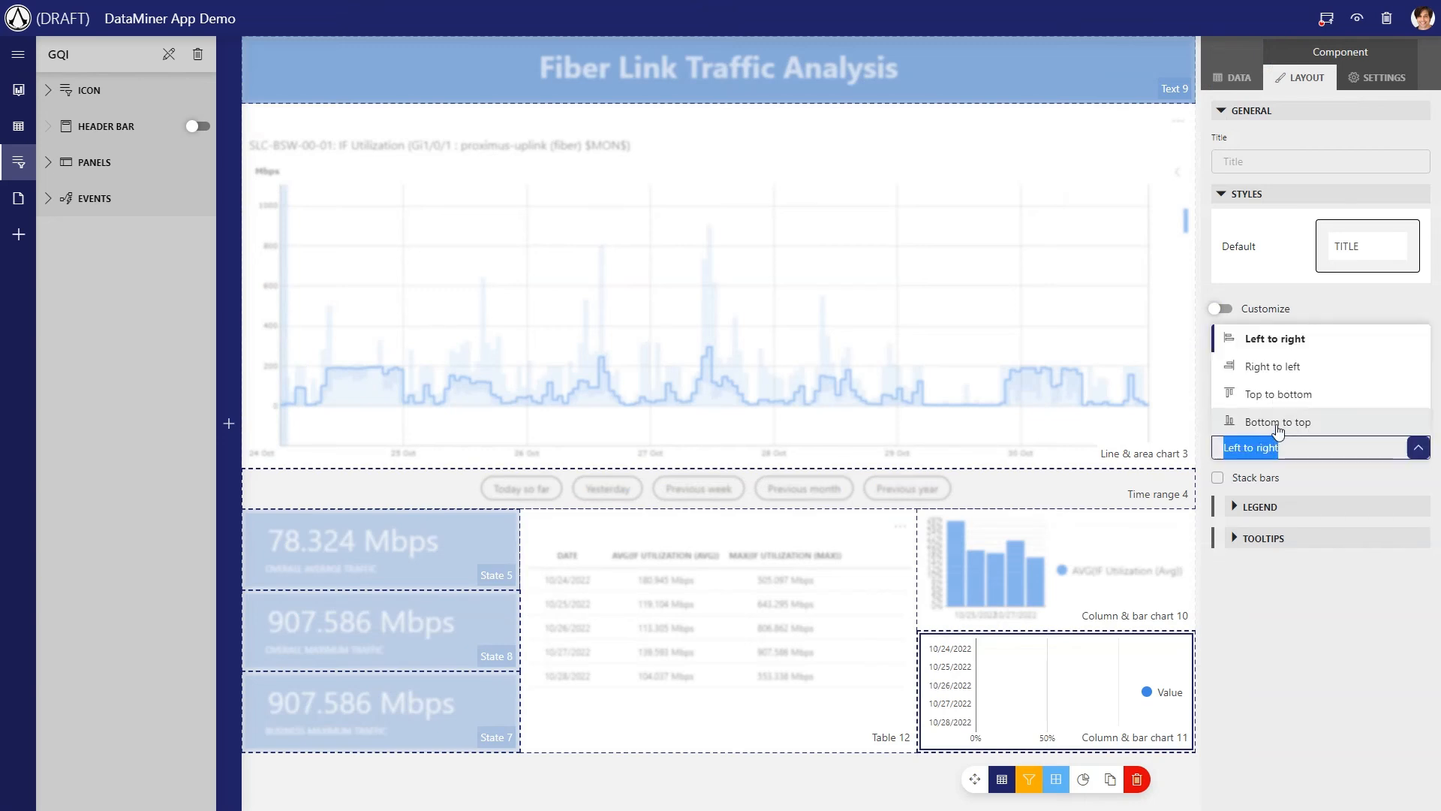
{"action": "left_click", "coordinate": [1278, 418]}
Use Date as the label and MAX(IF Utilization (Max)) as the bars of Column & bar chart 11
{"action": "left_click", "coordinate": [1375, 88]}
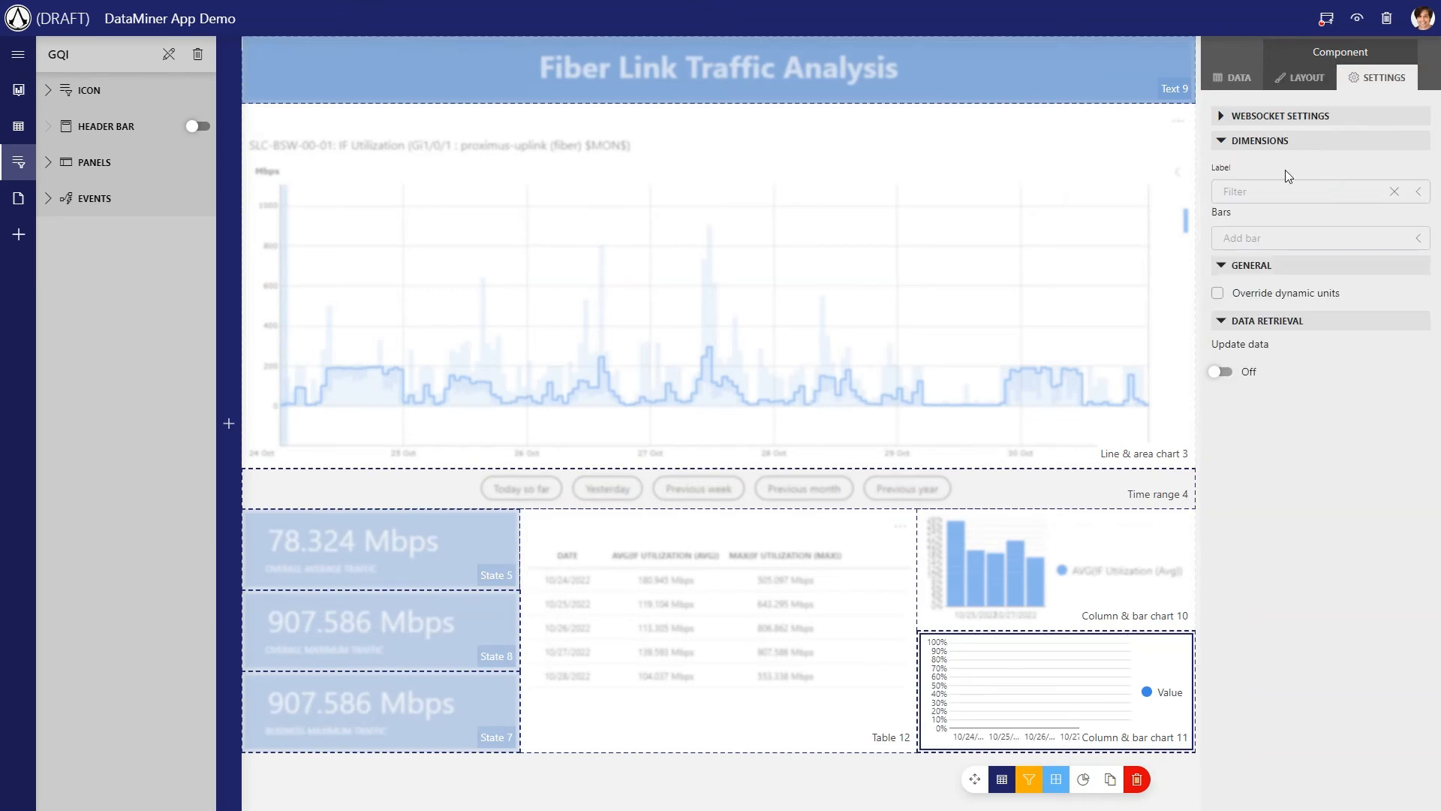
{"action": "left_click", "coordinate": [1285, 192]}
{"action": "left_click", "coordinate": [1258, 219]}
{"action": "left_click", "coordinate": [1258, 238]}
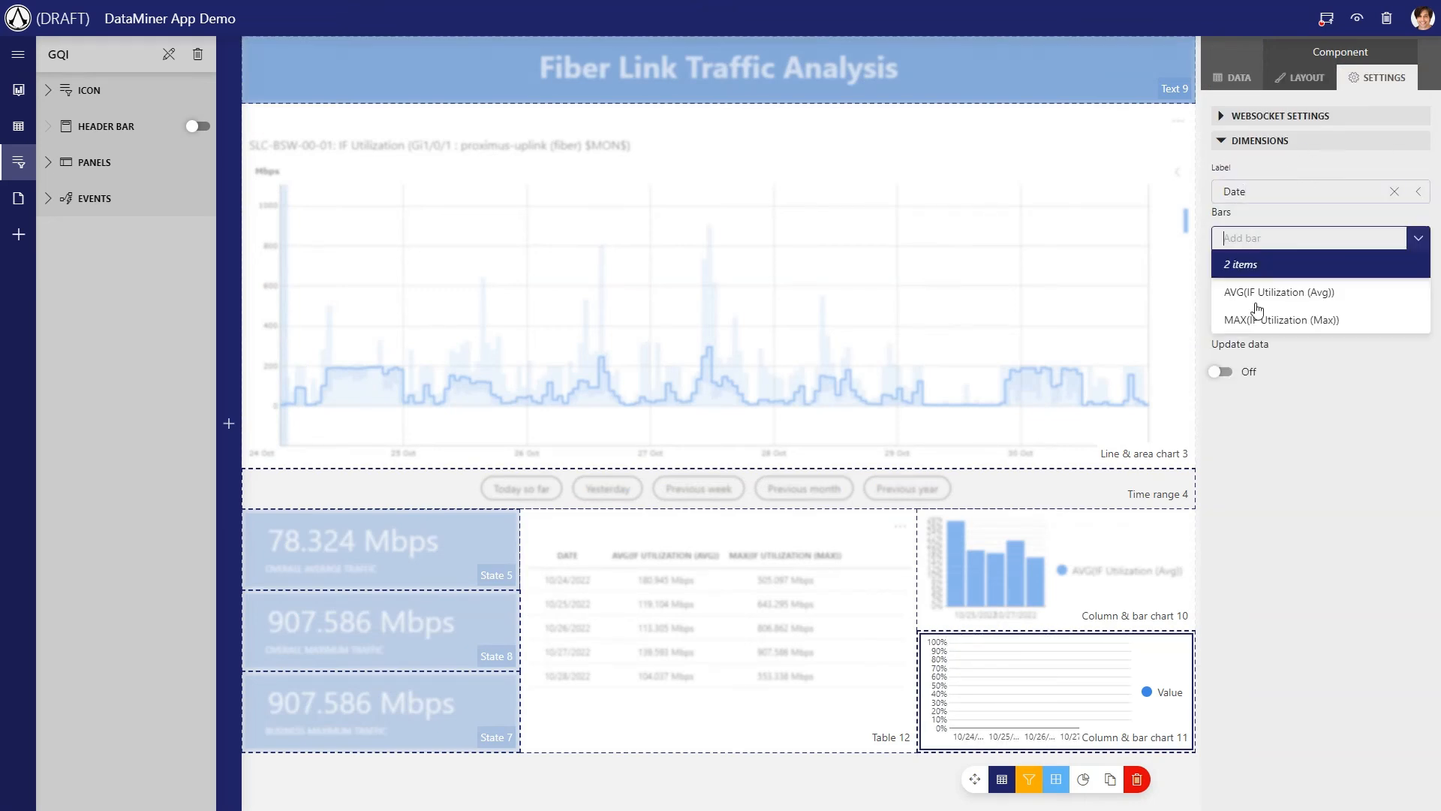
{"action": "left_click", "coordinate": [1246, 317]}
{"action": "left_click", "coordinate": [891, 796]}
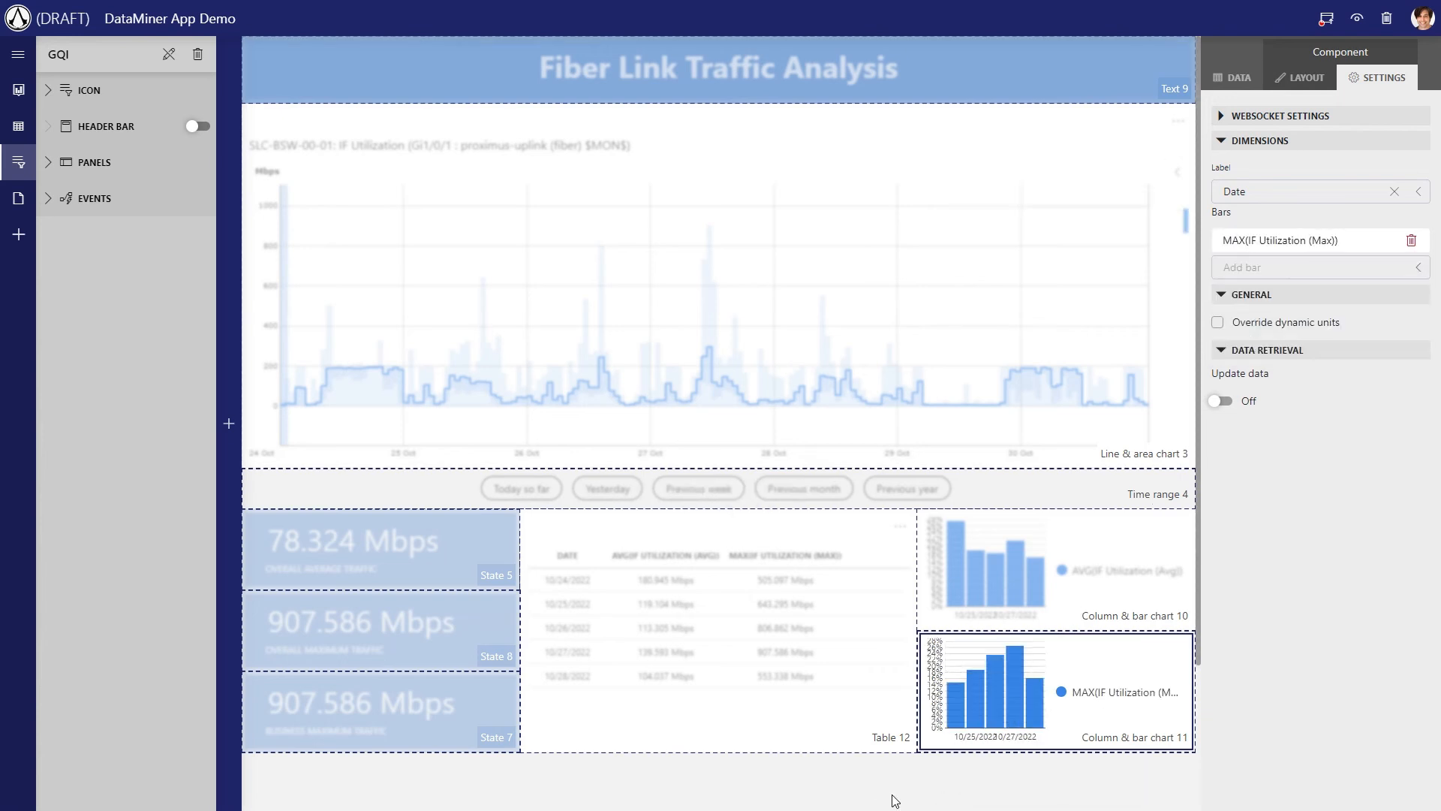
Preview the draft app and check its traffic states, table and charts for Previous week
{"action": "left_click", "coordinate": [1357, 19]}
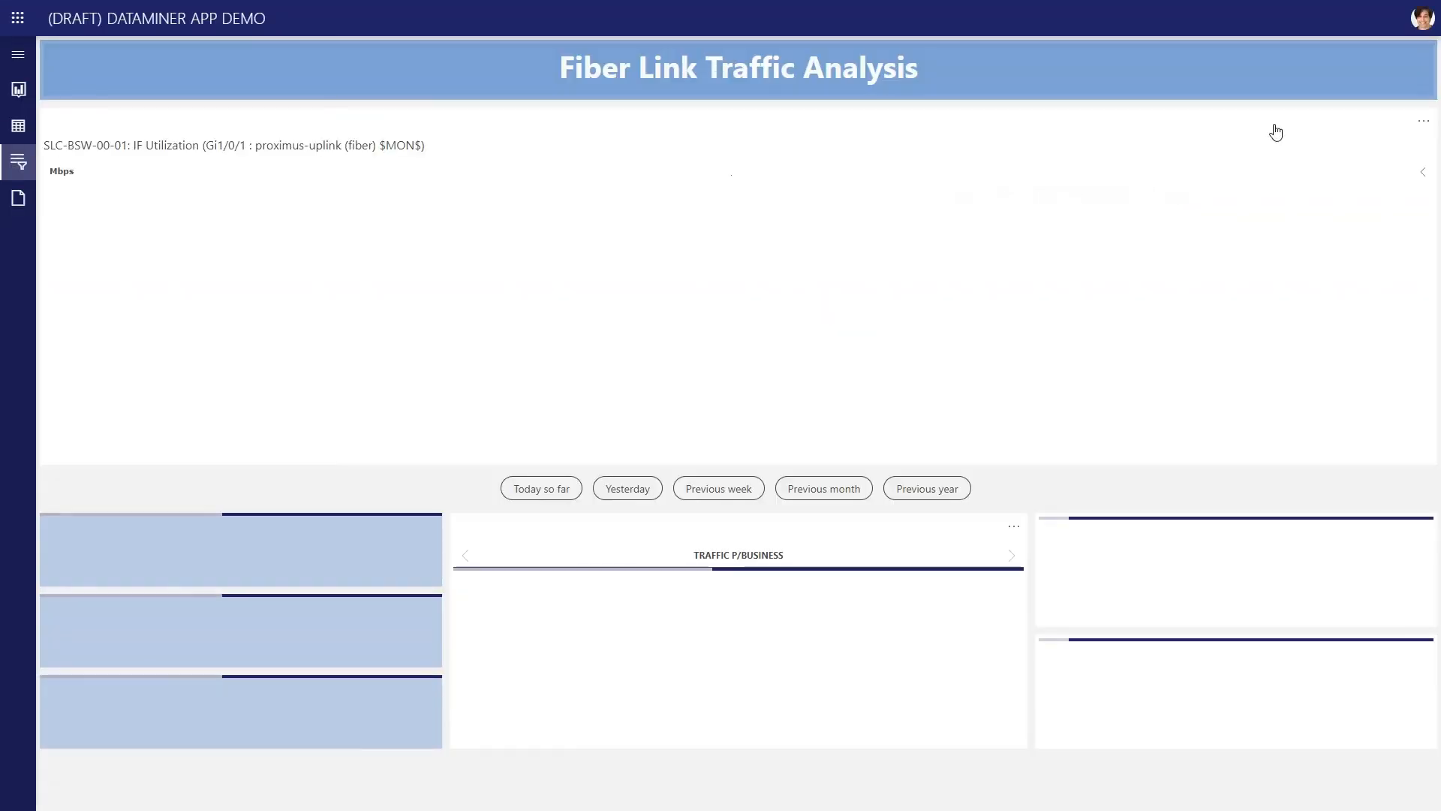
{"action": "left_click", "coordinate": [749, 488]}
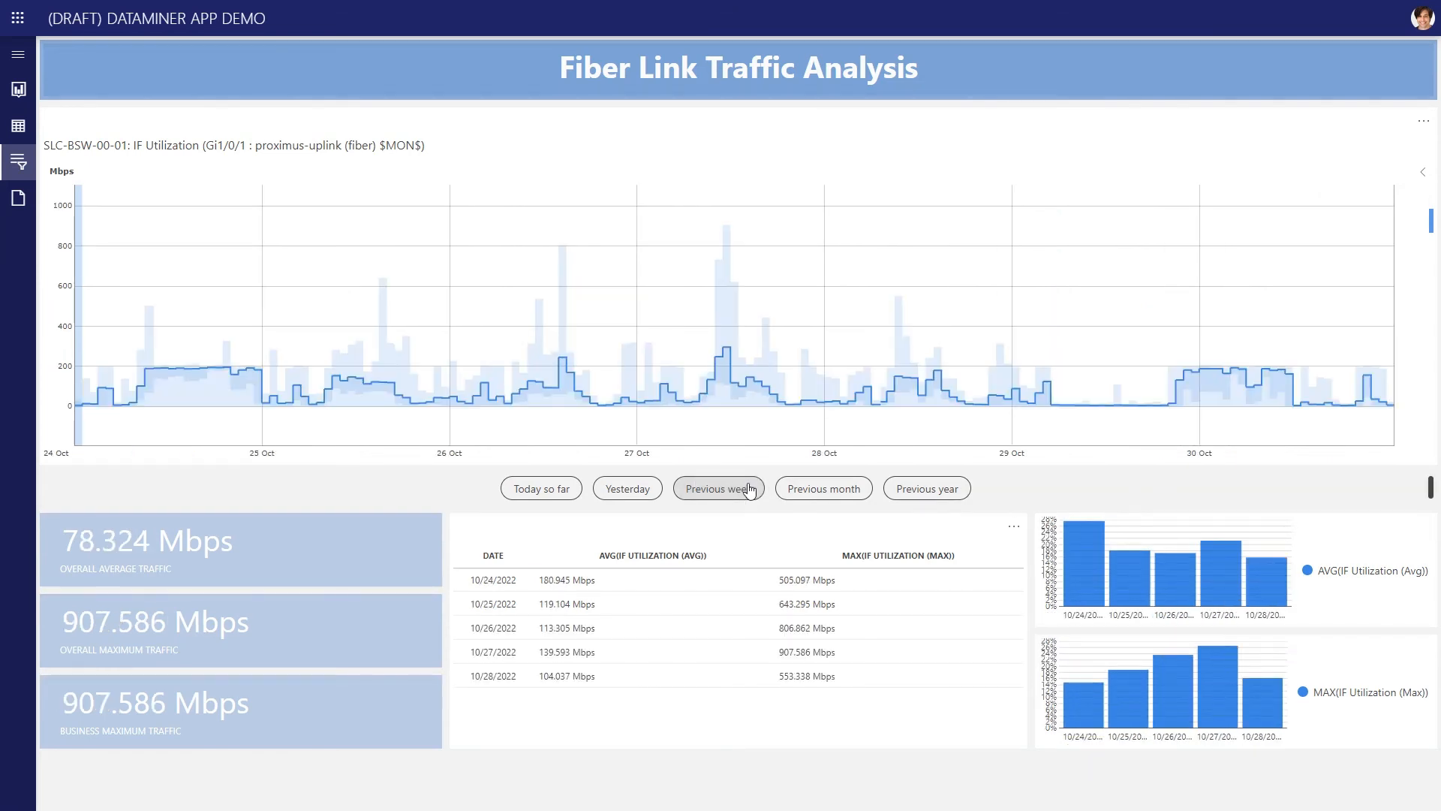